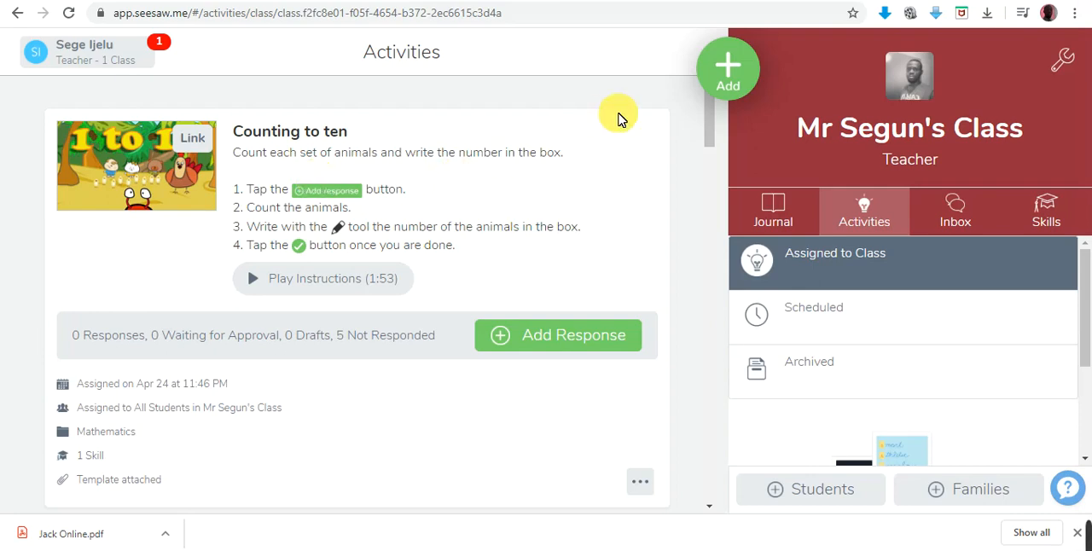
- Start a new activity in My Library and name it Phonics
{"action": "left_click", "coordinate": [739, 73]}
{"action": "left_click", "coordinate": [629, 143]}
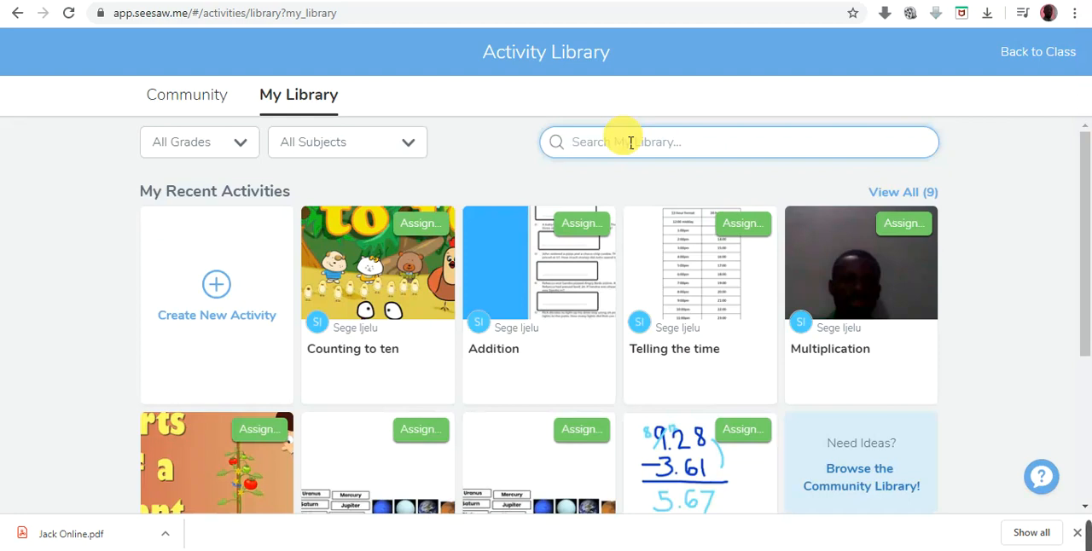
{"action": "left_click", "coordinate": [226, 284]}
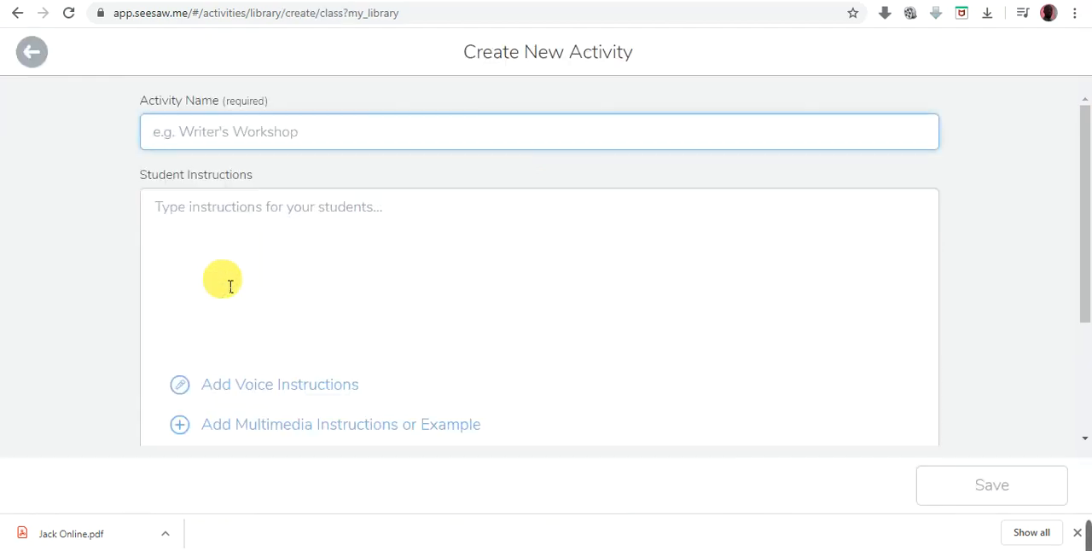
{"action": "left_click", "coordinate": [269, 134]}
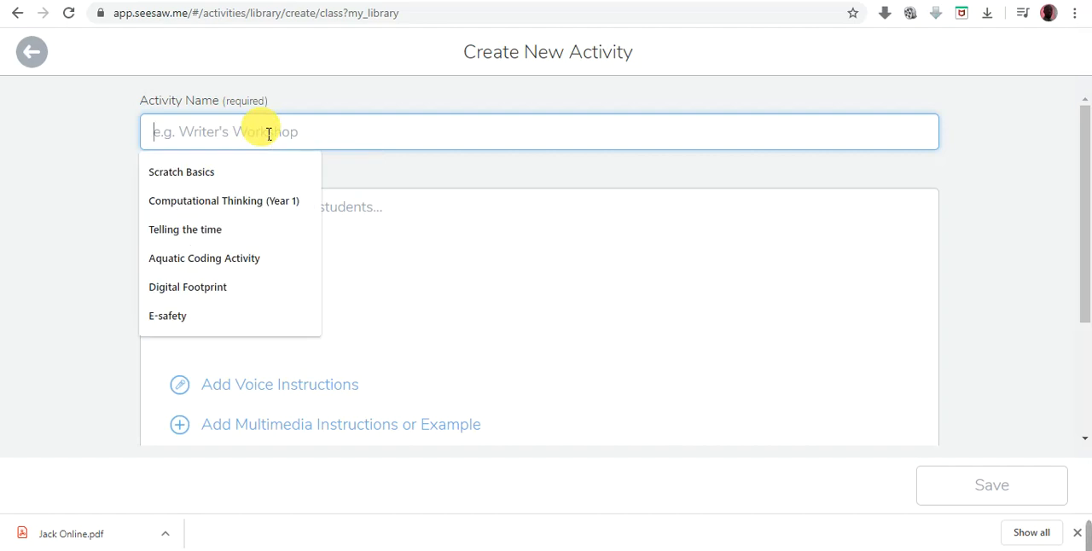
{"action": "type", "text": "Ph"}
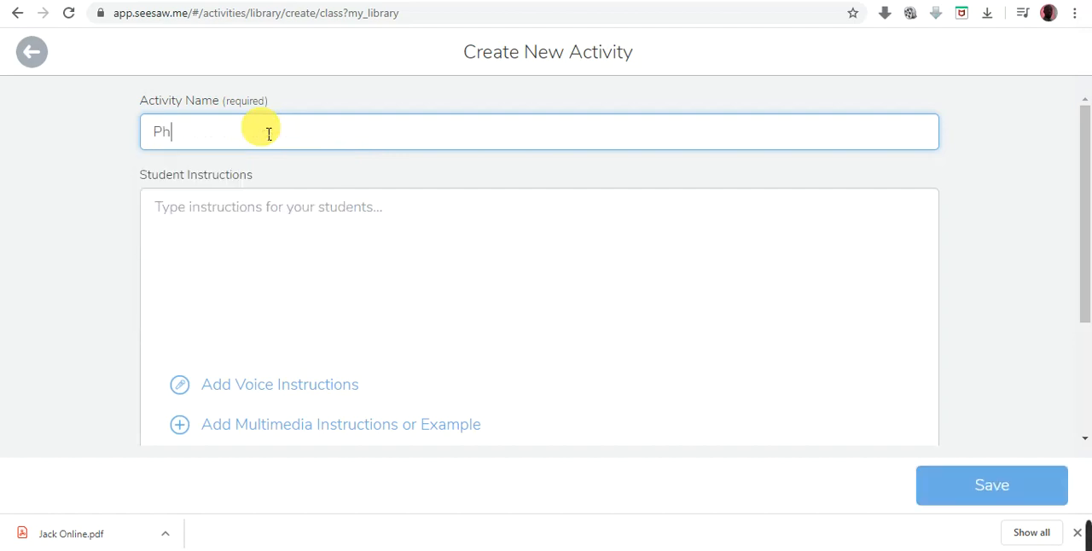
{"action": "type", "text": "onics"}
- Write the student instructions as "Tap :add: button to begin activity"
{"action": "left_click", "coordinate": [262, 217]}
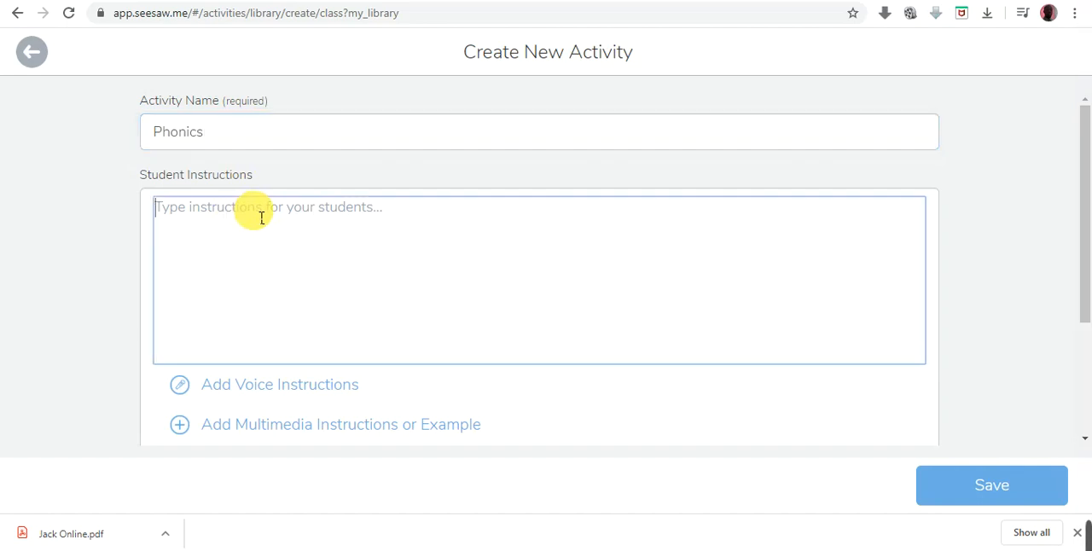
{"action": "type", "text": "T"}
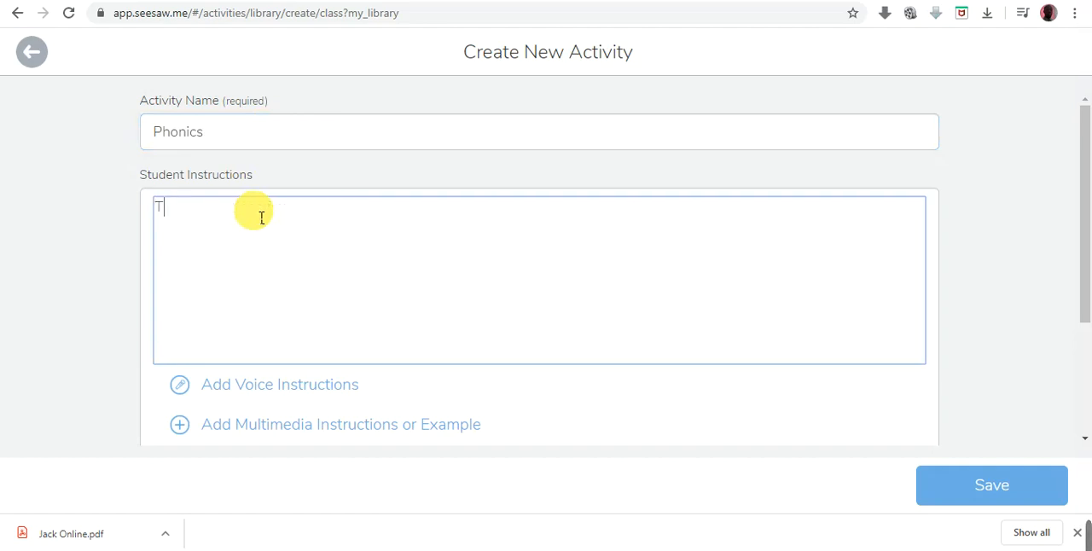
{"action": "type", "text": "ap :add: button to"}
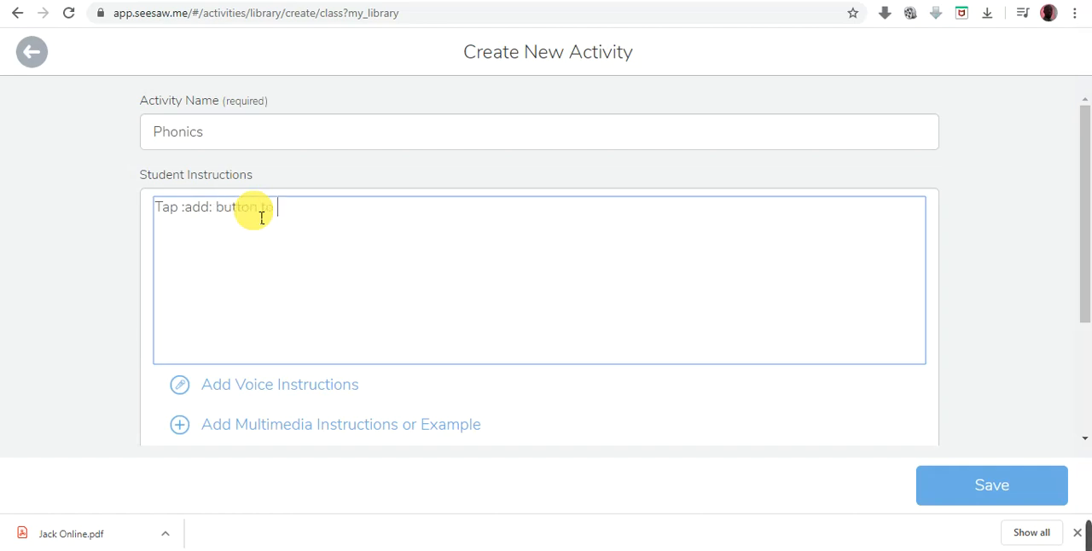
{"action": "type", "text": " begin activity"}
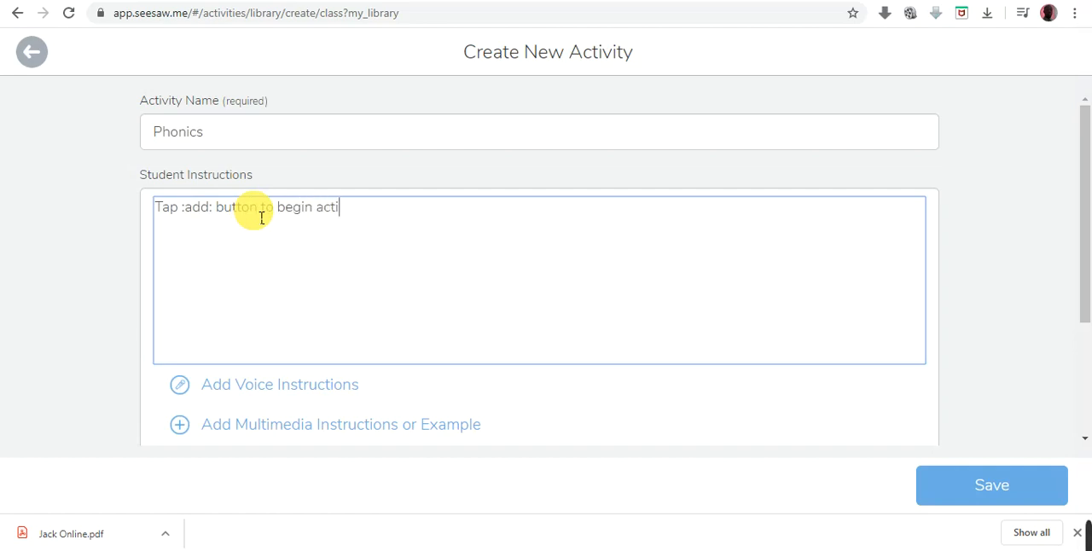
- Insert an empty line above the student instruction text
{"action": "left_click", "coordinate": [167, 213]}
{"action": "left_click", "coordinate": [167, 214]}
{"action": "key", "text": "Return"}
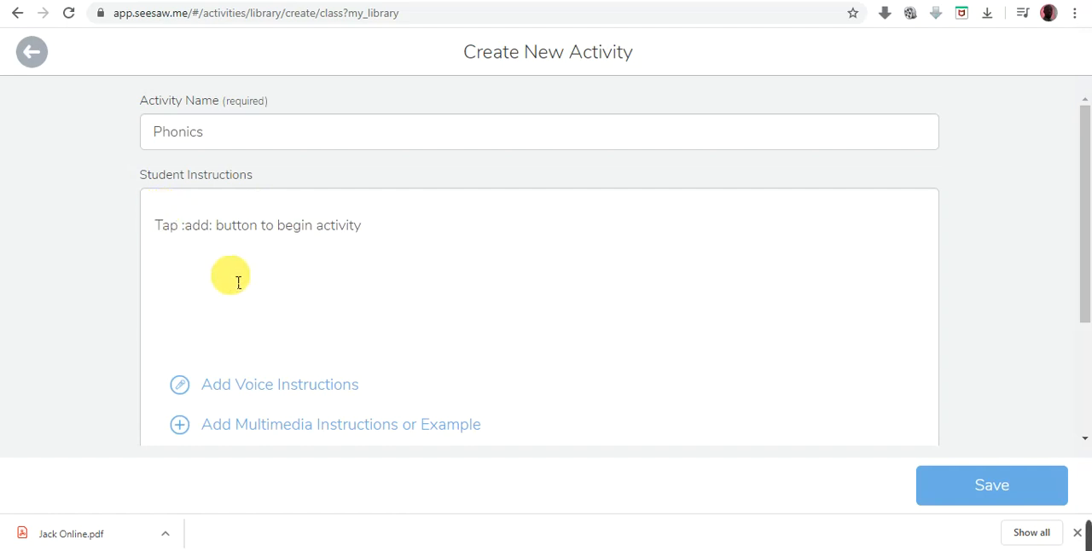
{"action": "scroll", "coordinate": [236, 278], "scroll_direction": "down", "scroll_amount": 2}
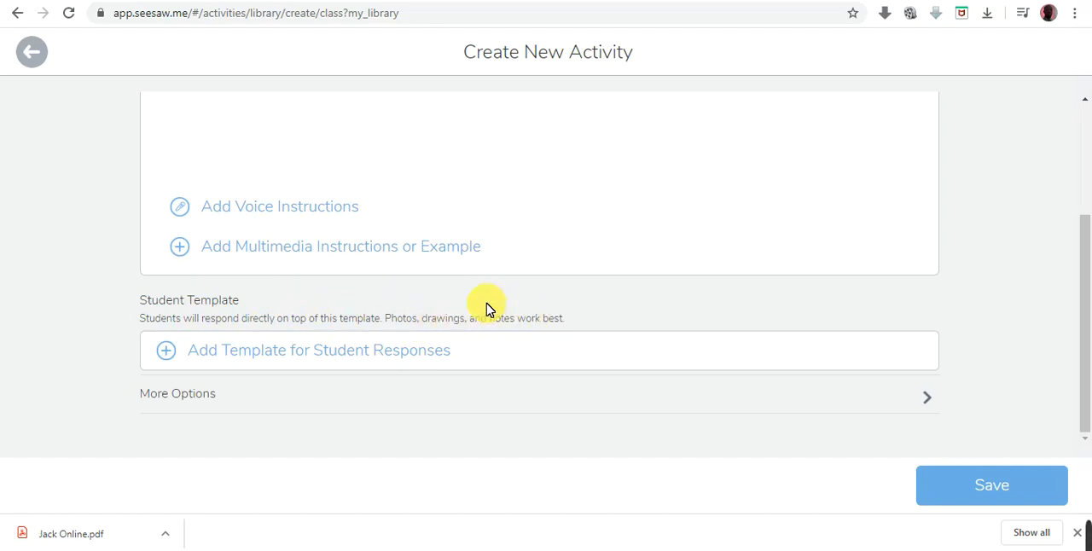
{"action": "scroll", "coordinate": [488, 309], "scroll_direction": "up", "scroll_amount": 3}
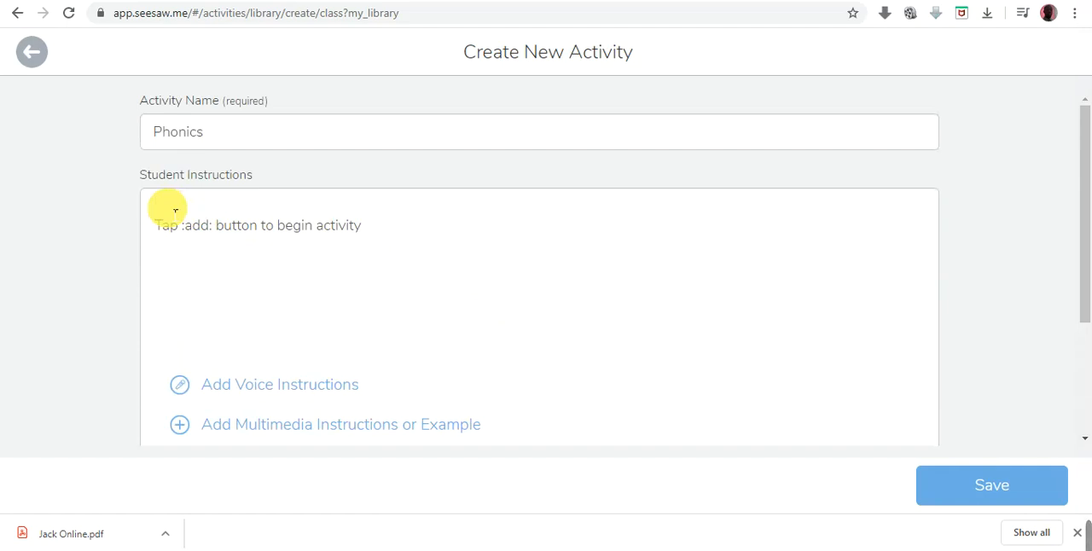
{"action": "left_click", "coordinate": [402, 237]}
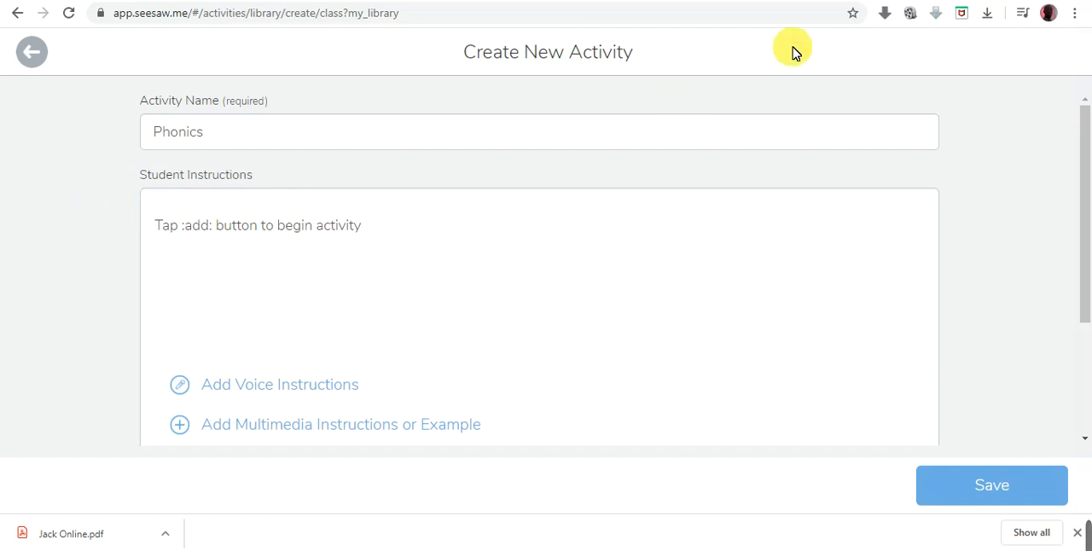
- Switch to Google and search for "worksheet on phonics for kindergarten"
{"action": "left_click", "coordinate": [702, 0]}
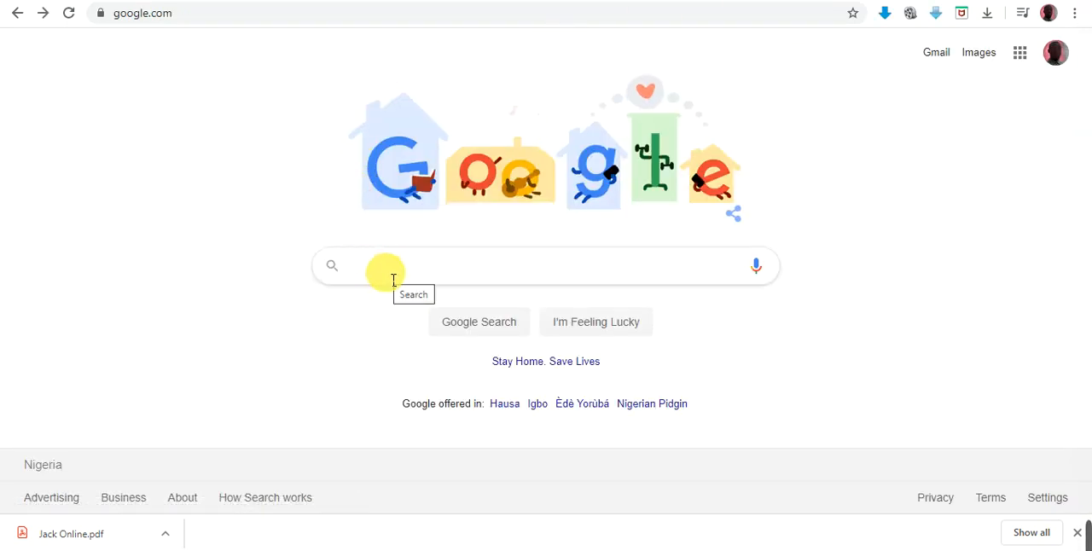
{"action": "type", "text": "w"}
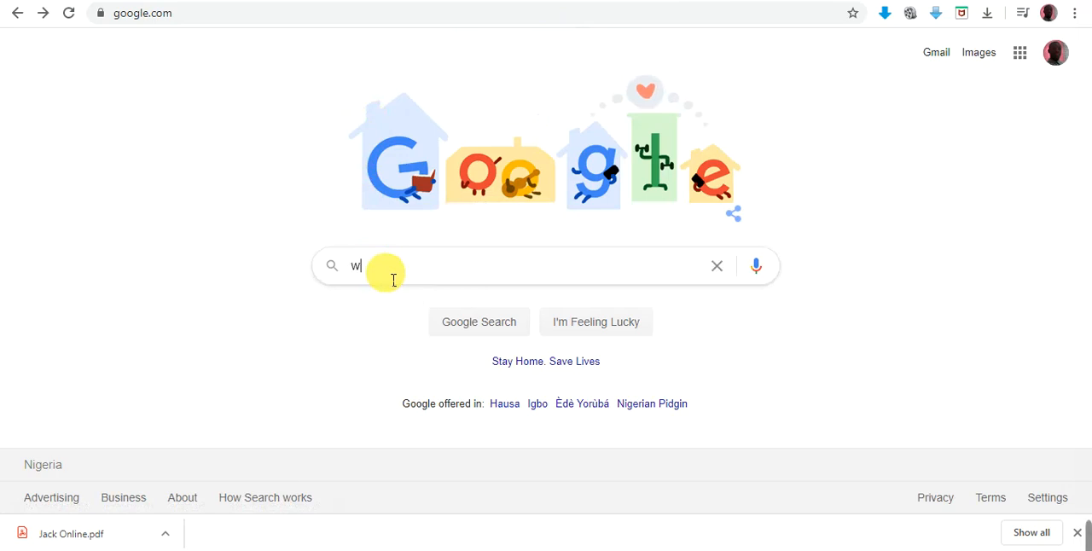
{"action": "type", "text": "orkshe"}
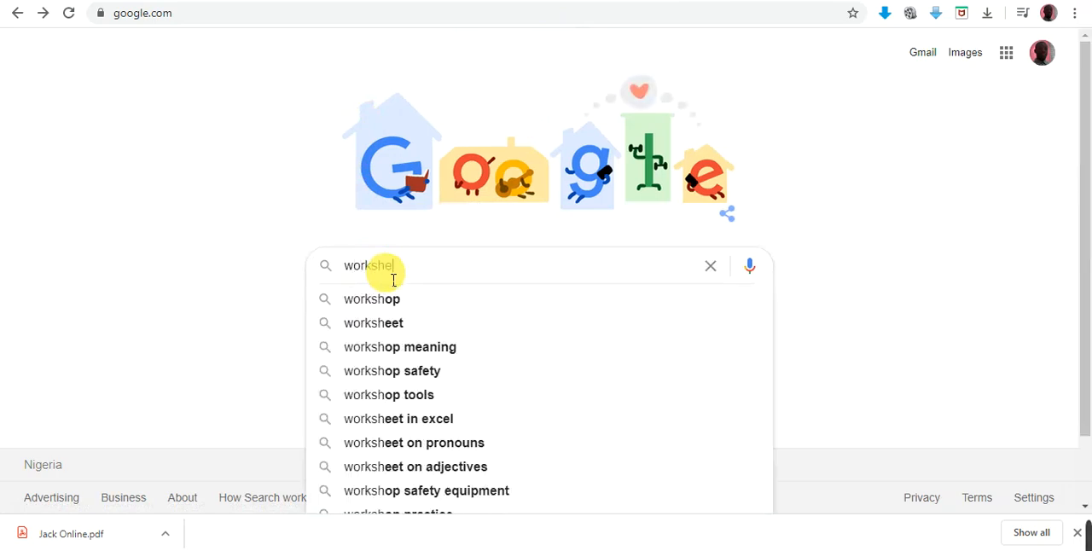
{"action": "type", "text": "et on "}
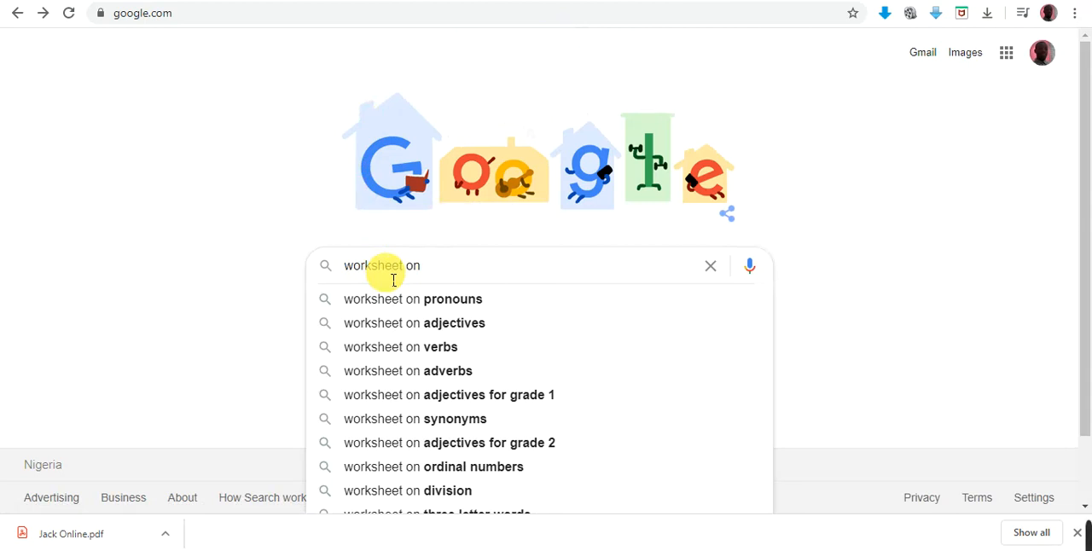
{"action": "type", "text": "phonics"}
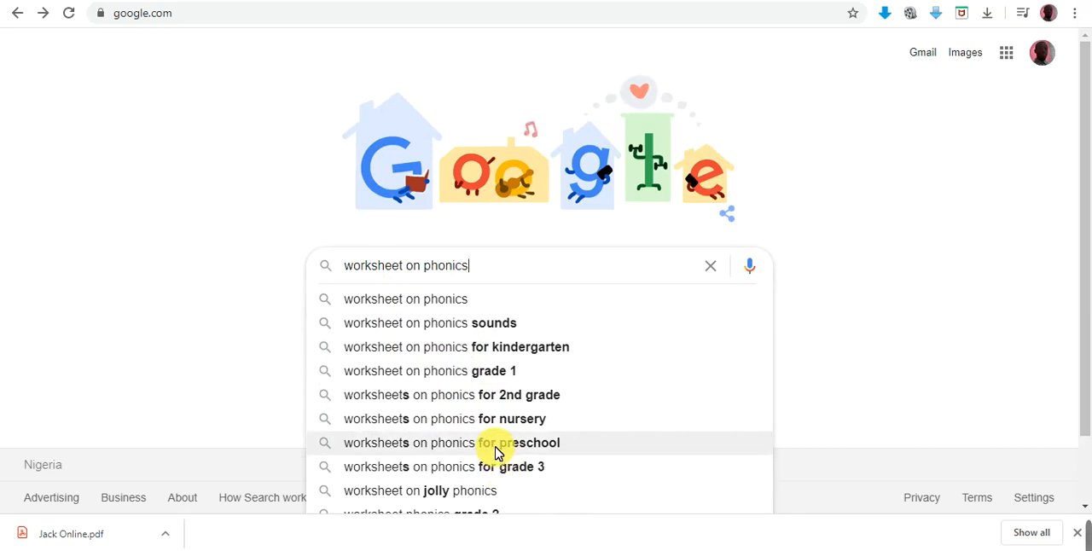
{"action": "left_click", "coordinate": [512, 347]}
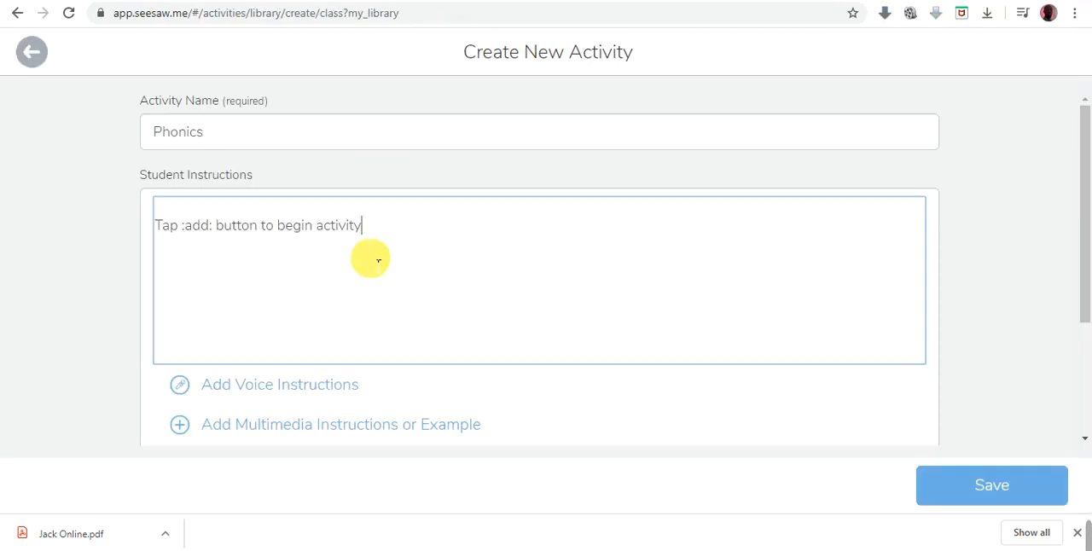
- Return to the Seesaw activity and look through the item types offered for multimedia instructions, attaching none
{"action": "scroll", "coordinate": [378, 256], "scroll_direction": "down", "scroll_amount": 2}
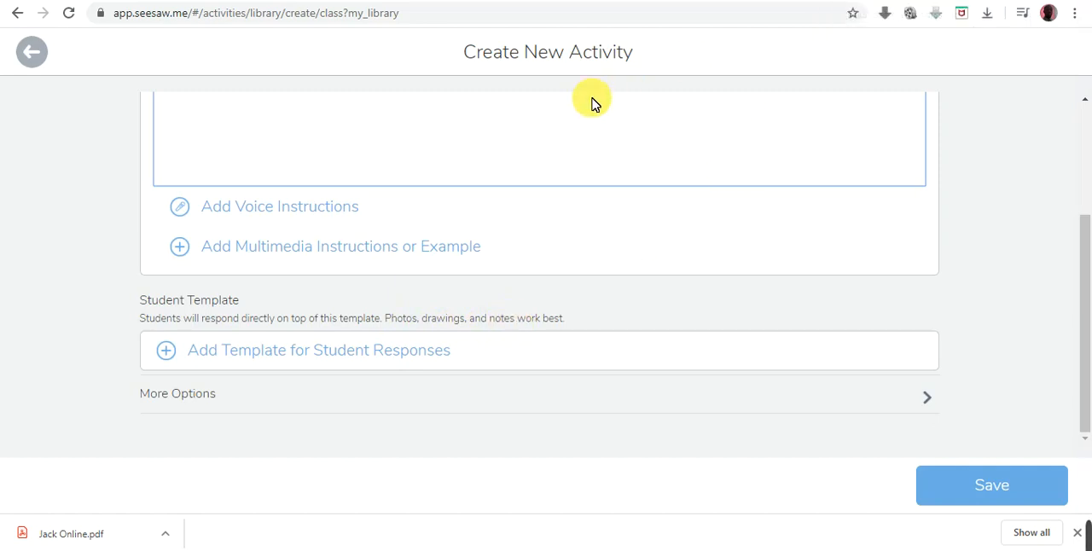
{"action": "left_click", "coordinate": [397, 250]}
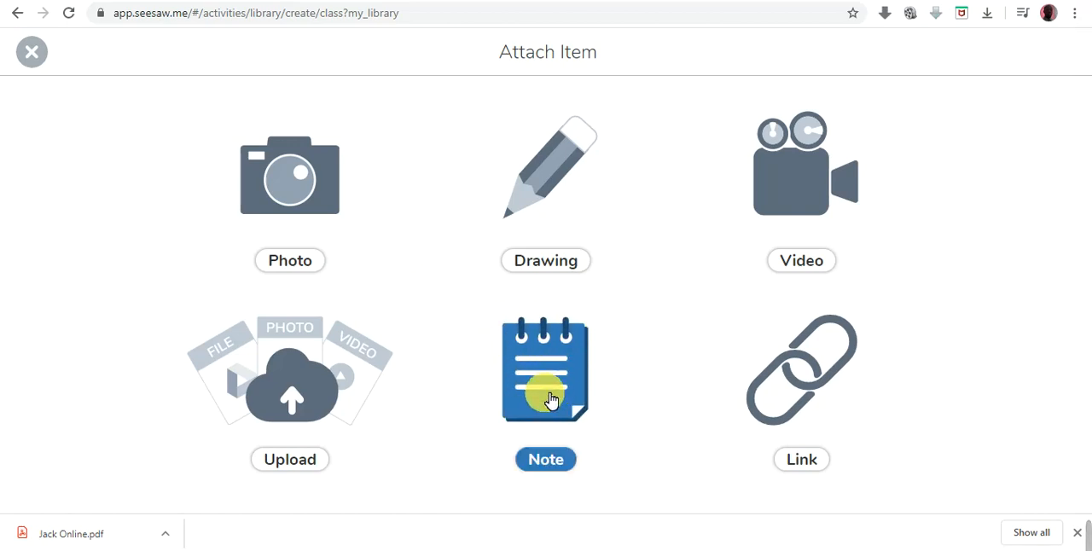
{"action": "left_click", "coordinate": [32, 52]}
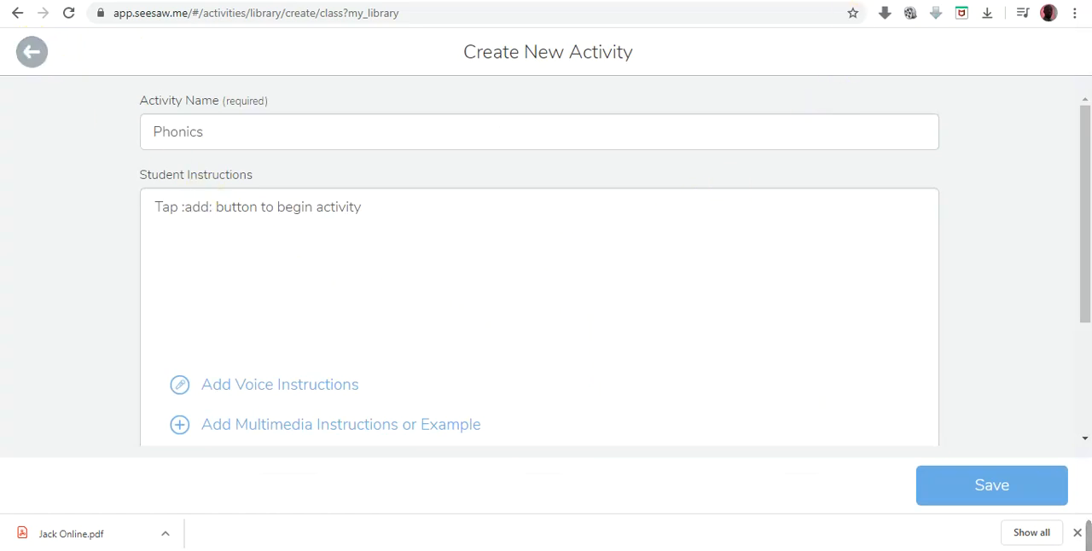
- Switch back to Google, open the image results for the phonics worksheet search, and preview the Write My Sound worksheet
{"action": "left_click", "coordinate": [871, 0]}
{"action": "left_click", "coordinate": [332, 182]}
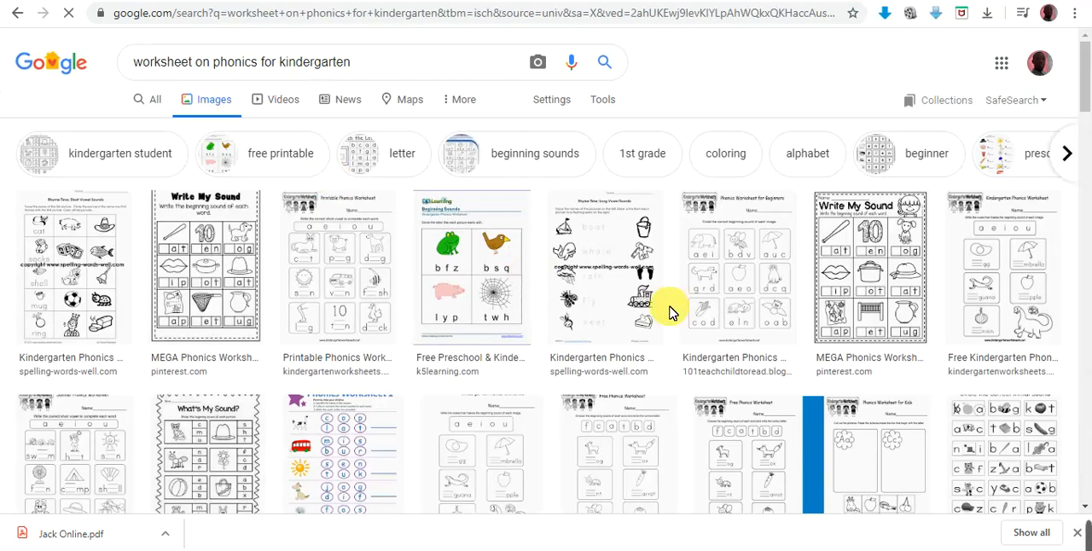
{"action": "scroll", "coordinate": [671, 310], "scroll_direction": "down", "scroll_amount": 3}
{"action": "scroll", "coordinate": [672, 312], "scroll_direction": "up", "scroll_amount": 2}
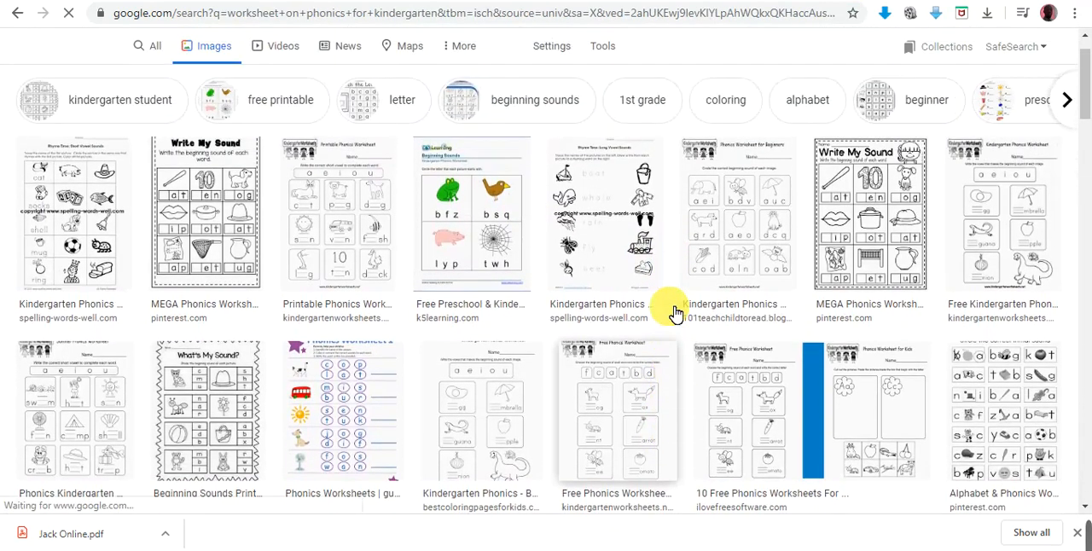
{"action": "left_click", "coordinate": [220, 209]}
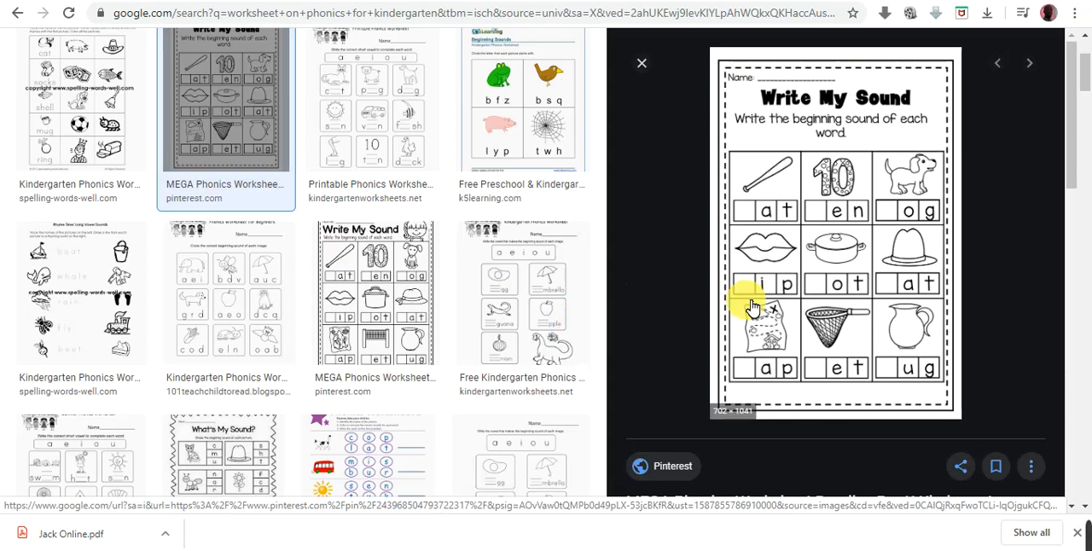
- Reopen the image results from the full search results and compare previews of several kindergarten phonics worksheets
{"action": "scroll", "coordinate": [621, 199], "scroll_direction": "up", "scroll_amount": 3}
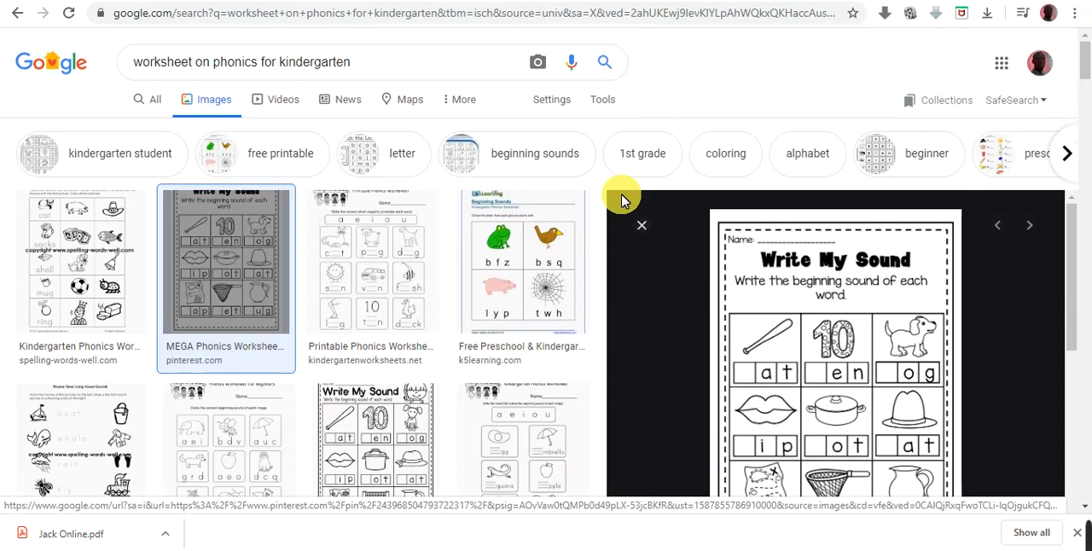
{"action": "left_click", "coordinate": [158, 103]}
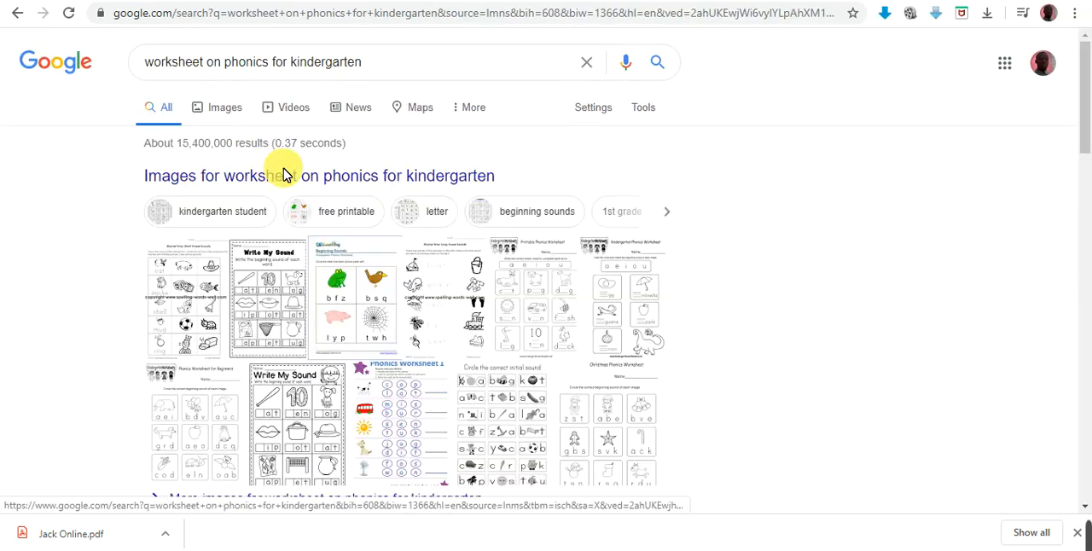
{"action": "left_click", "coordinate": [333, 179]}
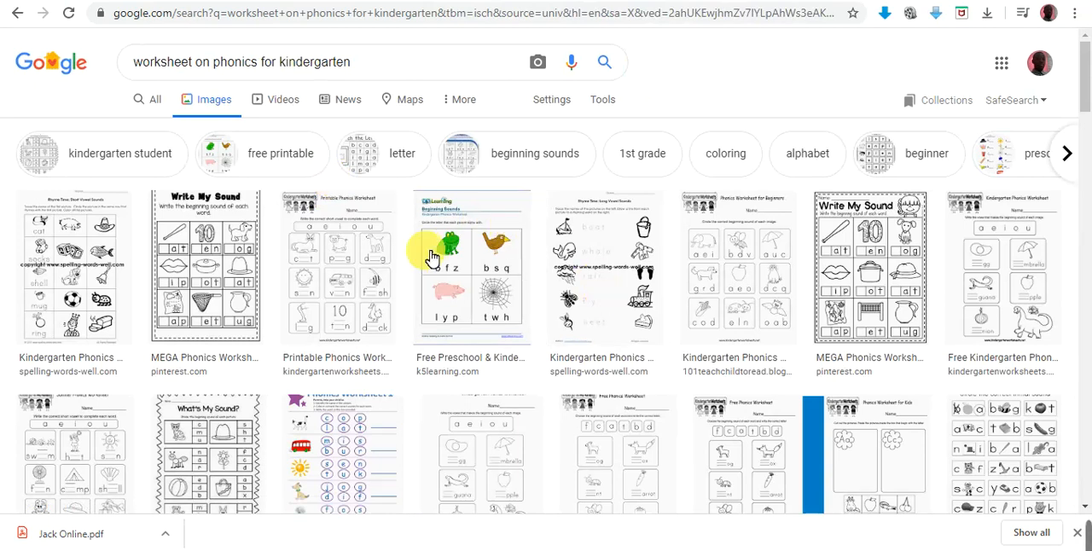
{"action": "left_click", "coordinate": [245, 260]}
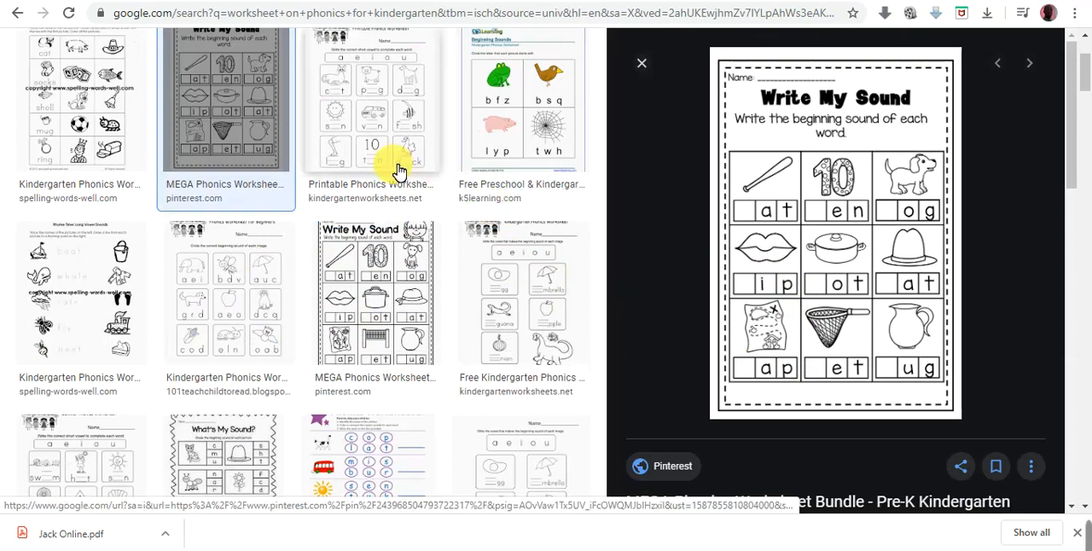
{"action": "left_click", "coordinate": [382, 120]}
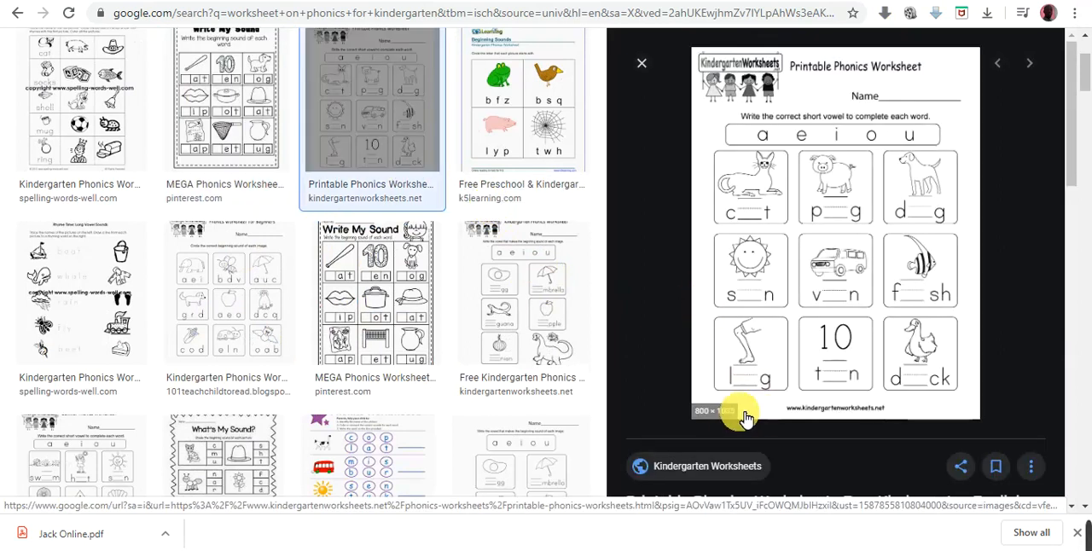
{"action": "left_click", "coordinate": [393, 303]}
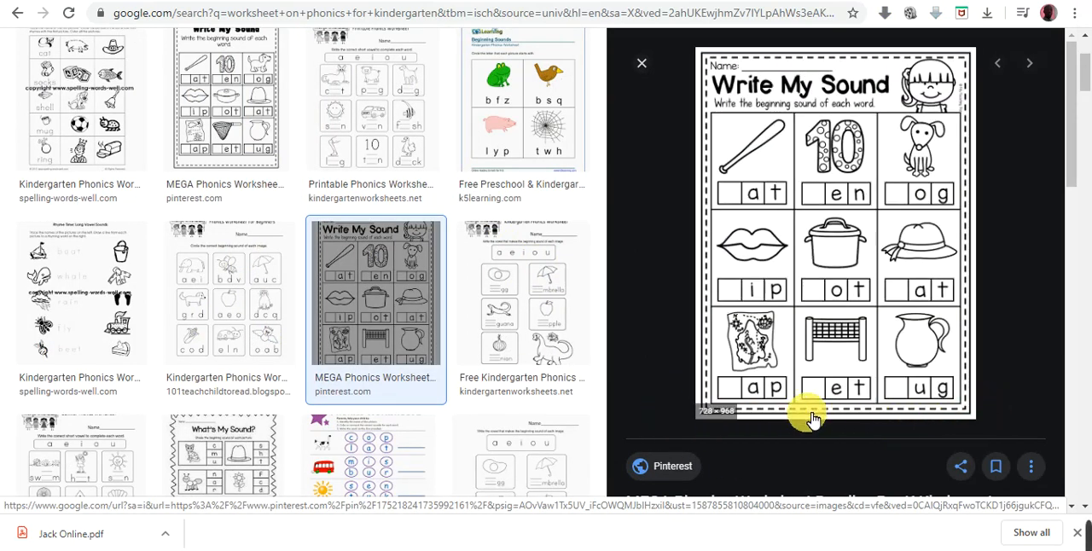
{"action": "left_click", "coordinate": [512, 294]}
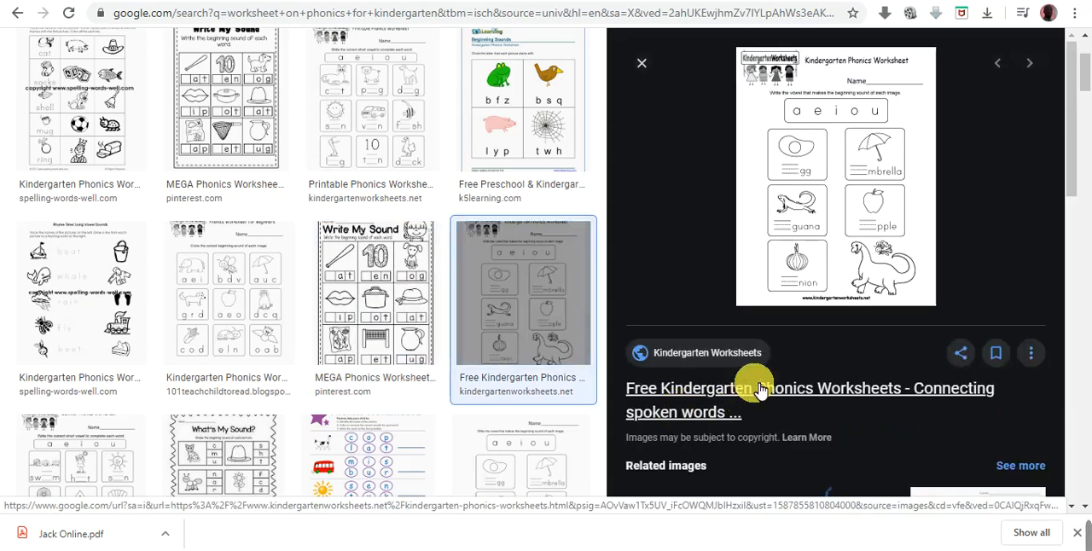
{"action": "left_click", "coordinate": [478, 117]}
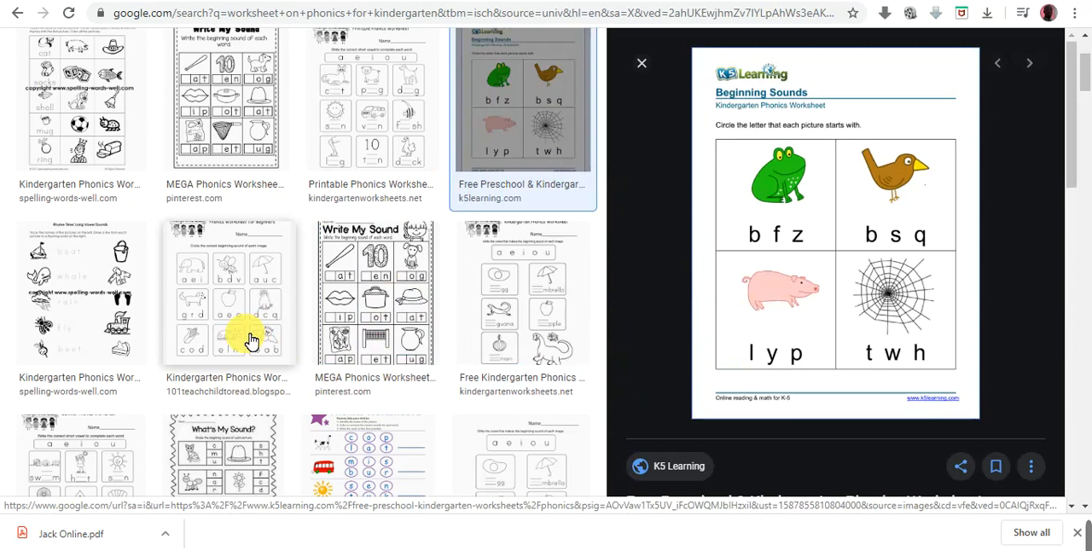
{"action": "left_click", "coordinate": [219, 342]}
{"action": "left_click", "coordinate": [92, 350]}
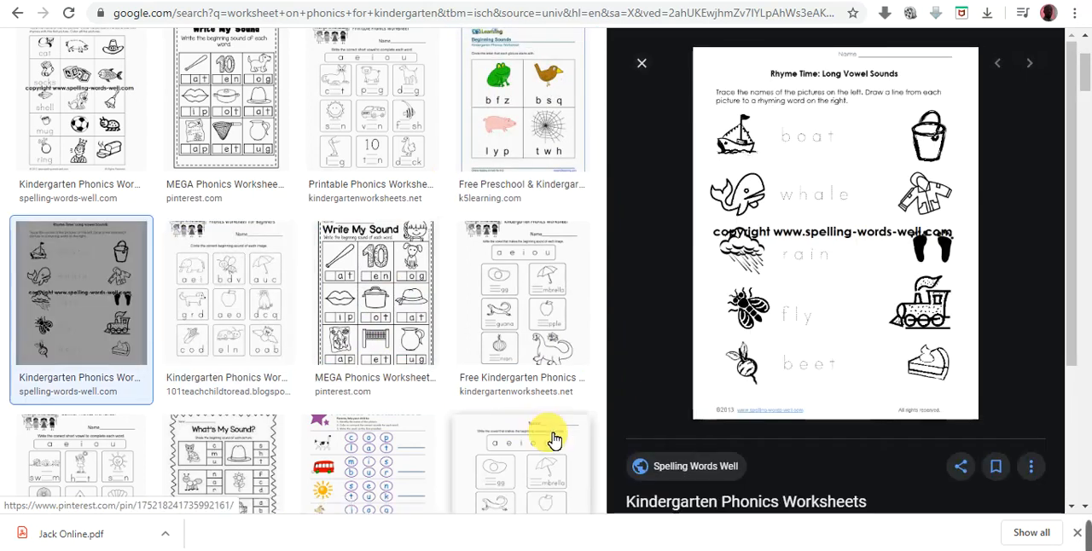
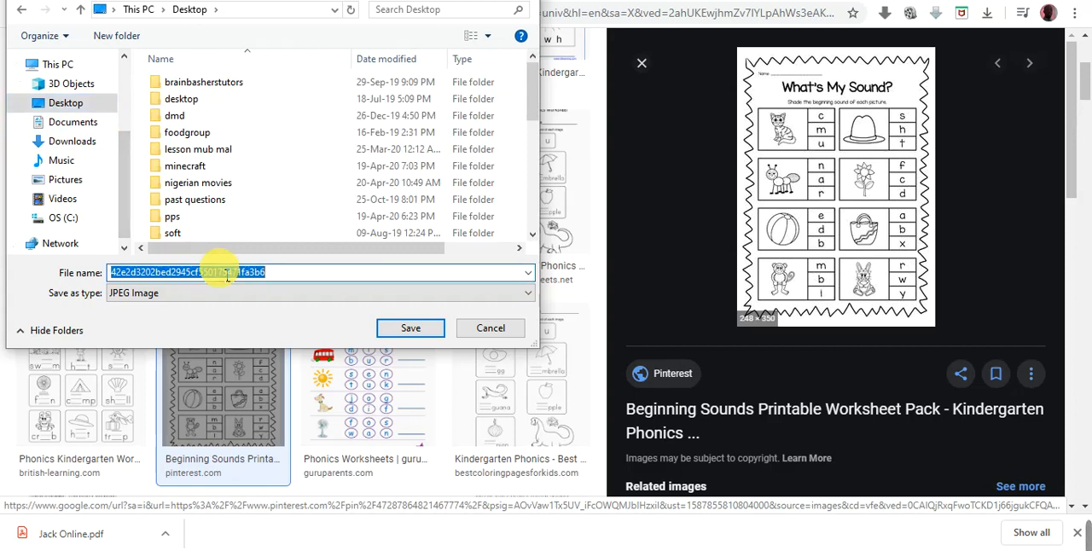
- Save the What's My Sound? worksheet image to the Desktop as "sound" in JPEG format
{"action": "type", "text": "wh"}
{"action": "key", "text": "BackSpace"}
{"action": "key", "text": "BackSpace"}
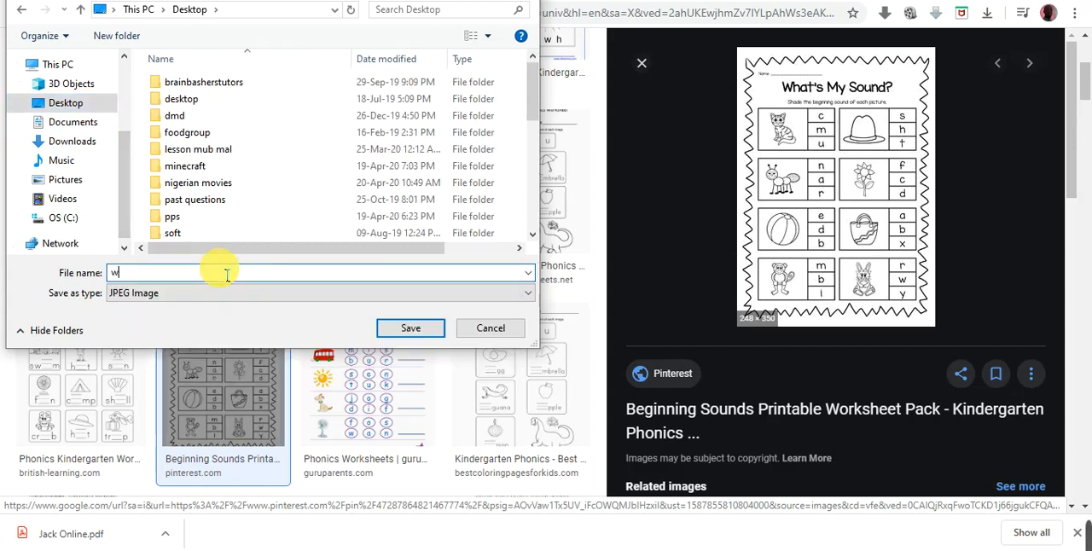
{"action": "type", "text": "sound"}
{"action": "left_click", "coordinate": [404, 332]}
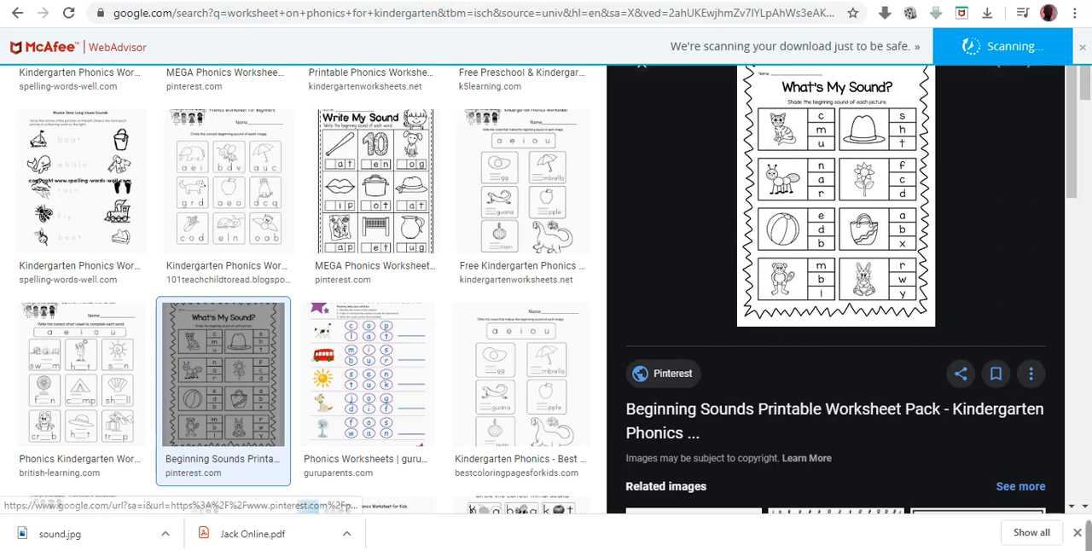
- Return to the Seesaw activity and insert a blank line above the existing student instruction
{"action": "left_click", "coordinate": [477, 0]}
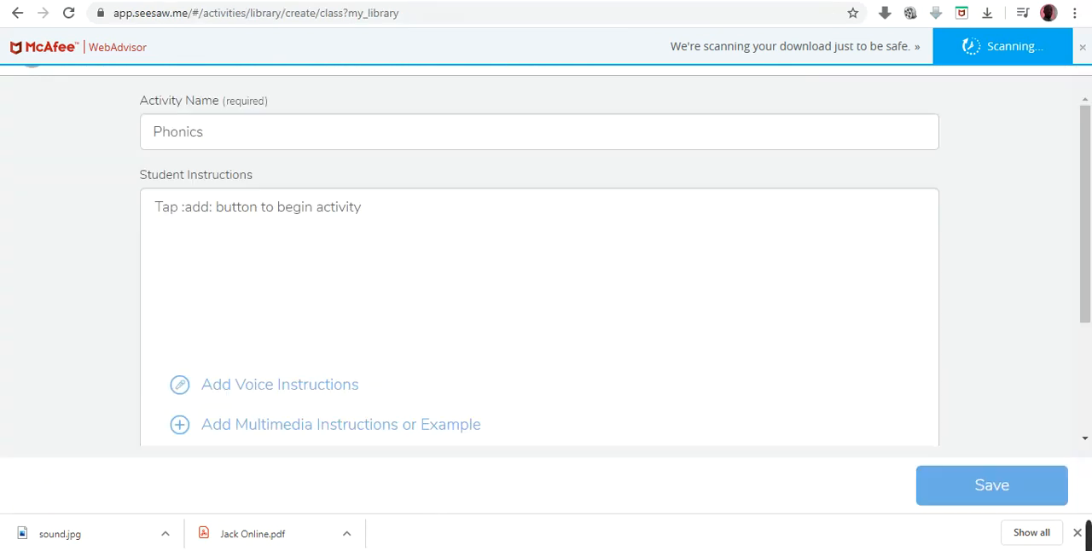
{"action": "left_click", "coordinate": [747, 0]}
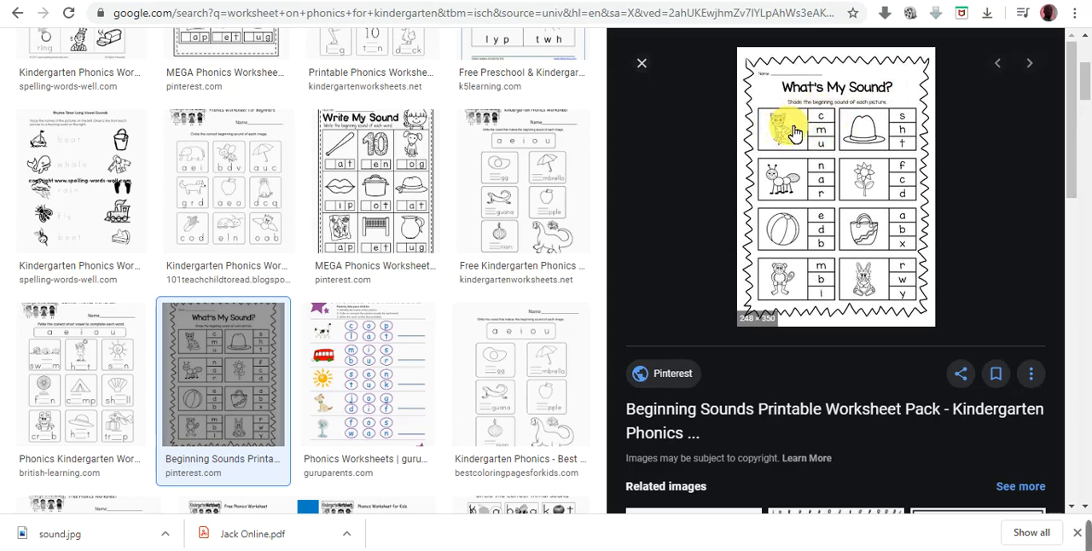
{"action": "left_click", "coordinate": [363, 1]}
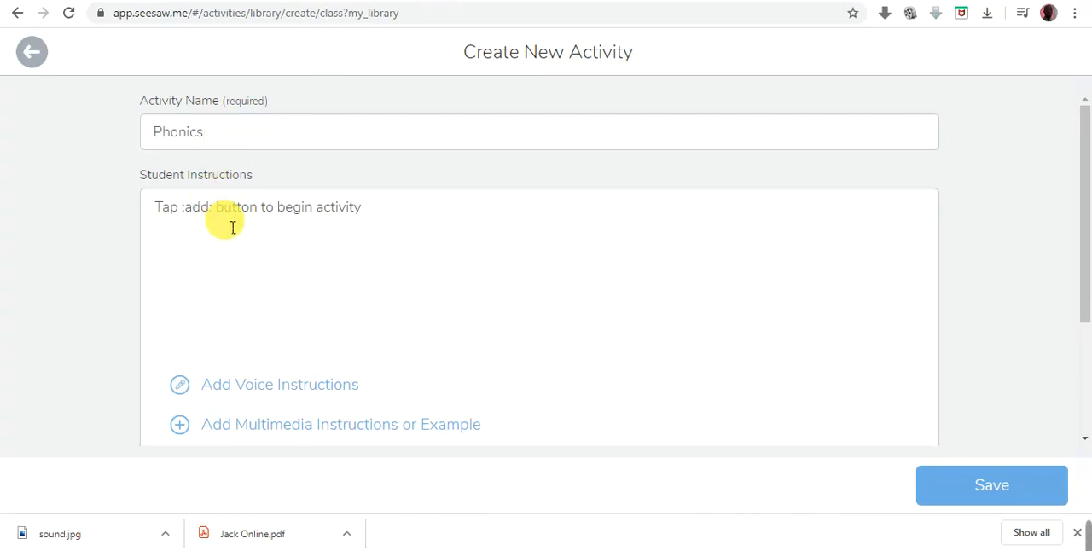
{"action": "left_click", "coordinate": [162, 207]}
{"action": "key", "text": "Return"}
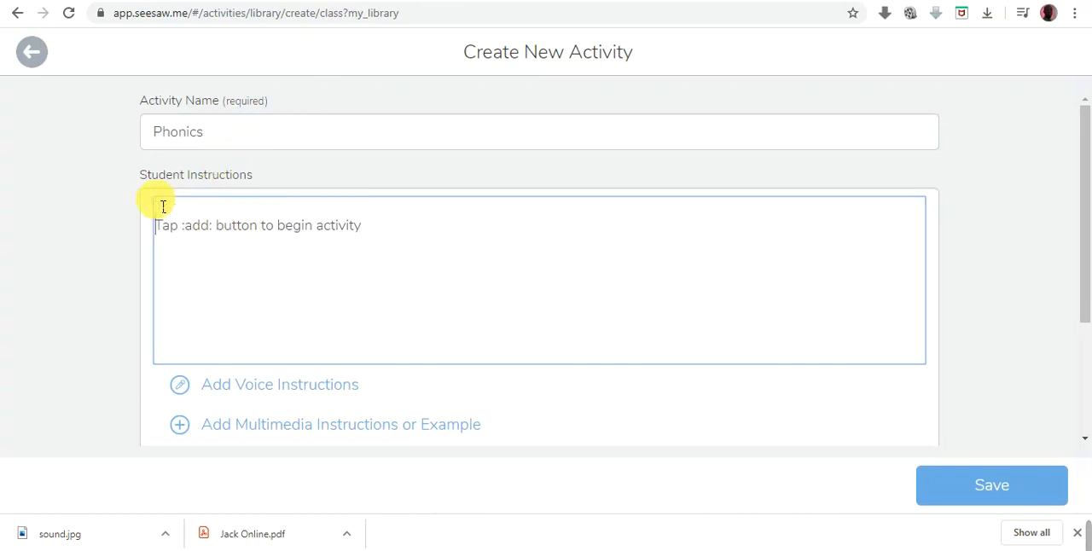
{"action": "left_click", "coordinate": [163, 208]}
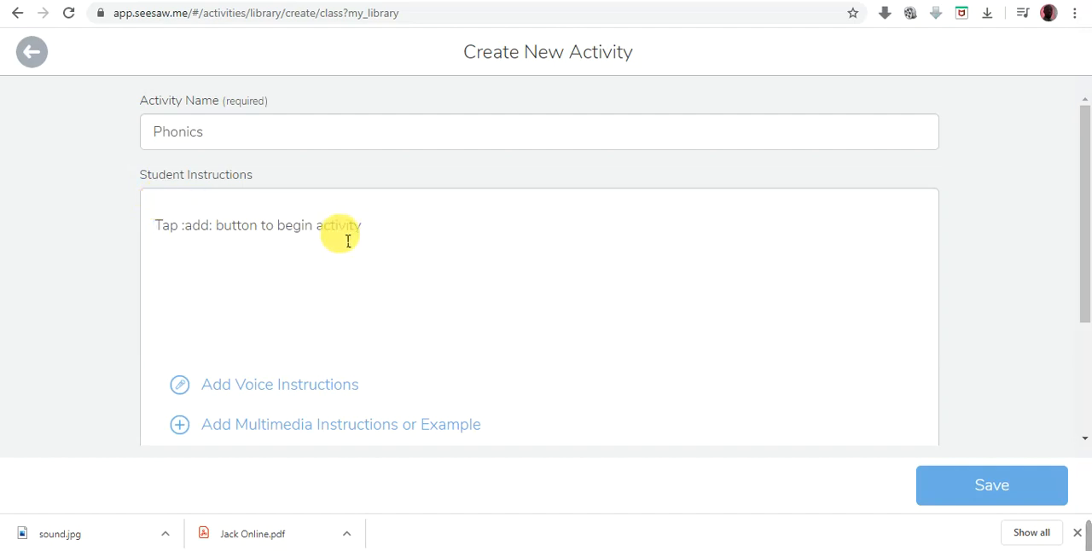
- Start a new student instruction line below the existing one with "Shade with the :highlighter: "
{"action": "left_click", "coordinate": [384, 228]}
{"action": "key", "text": "Return"}
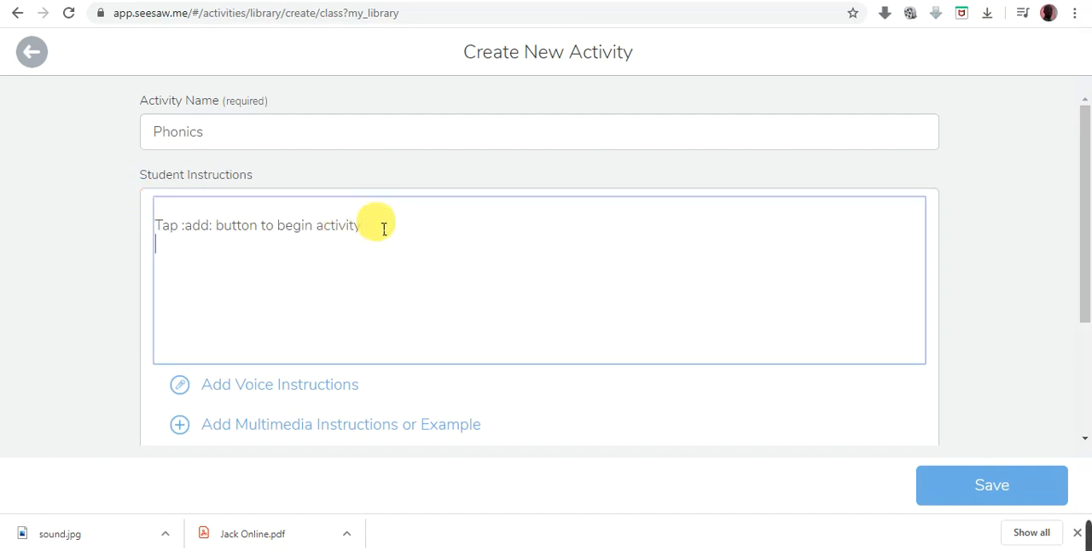
{"action": "type", "text": "Shade with the :highli"}
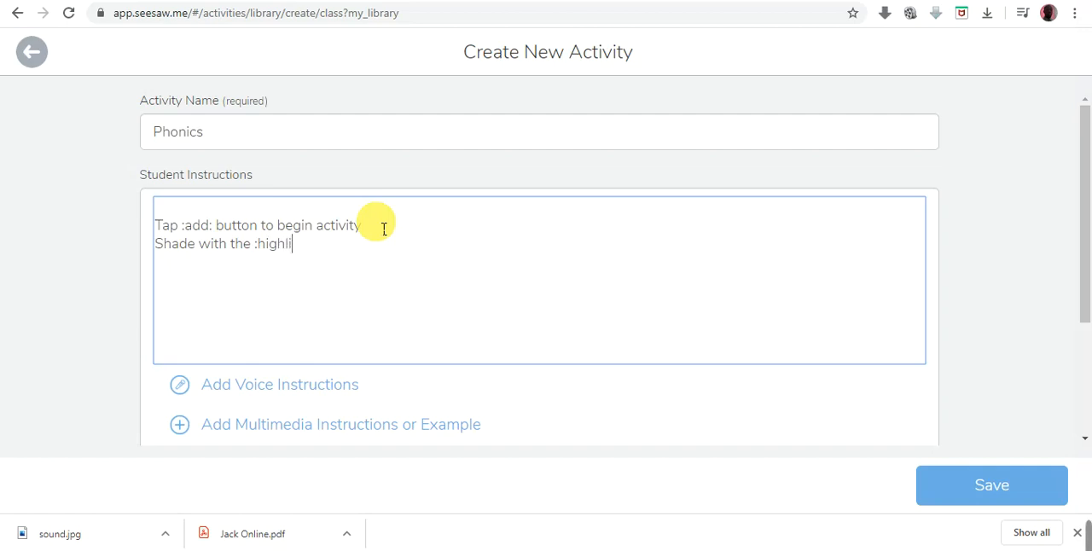
{"action": "type", "text": "ghter:"}
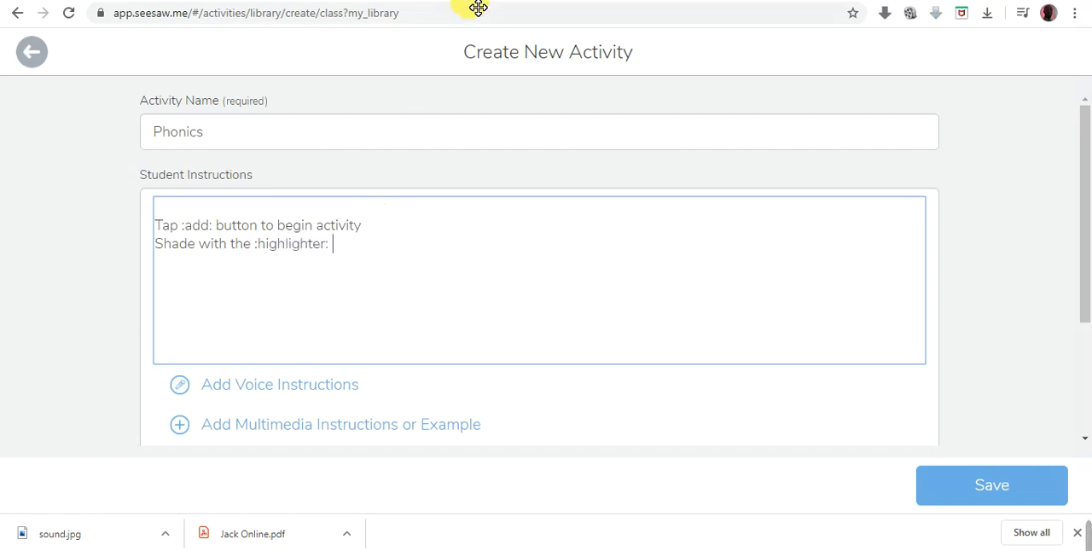
- Check the highlighter shortcut and the worksheet's wording, and complete the Seesaw instruction line with "the beginning sound of each picture"
{"action": "left_click", "coordinate": [511, 3]}
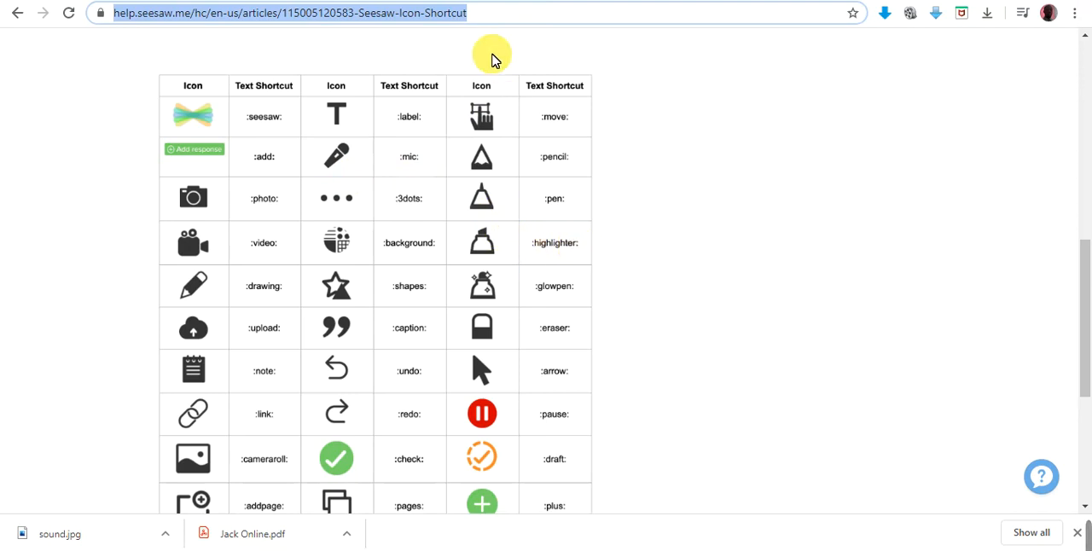
{"action": "left_click", "coordinate": [468, 1]}
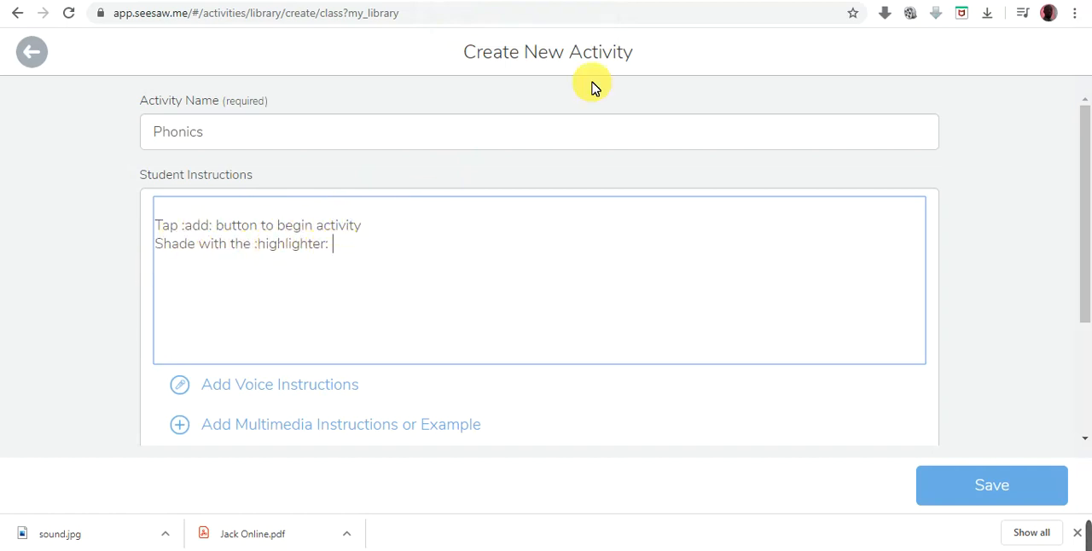
{"action": "left_click", "coordinate": [819, 1]}
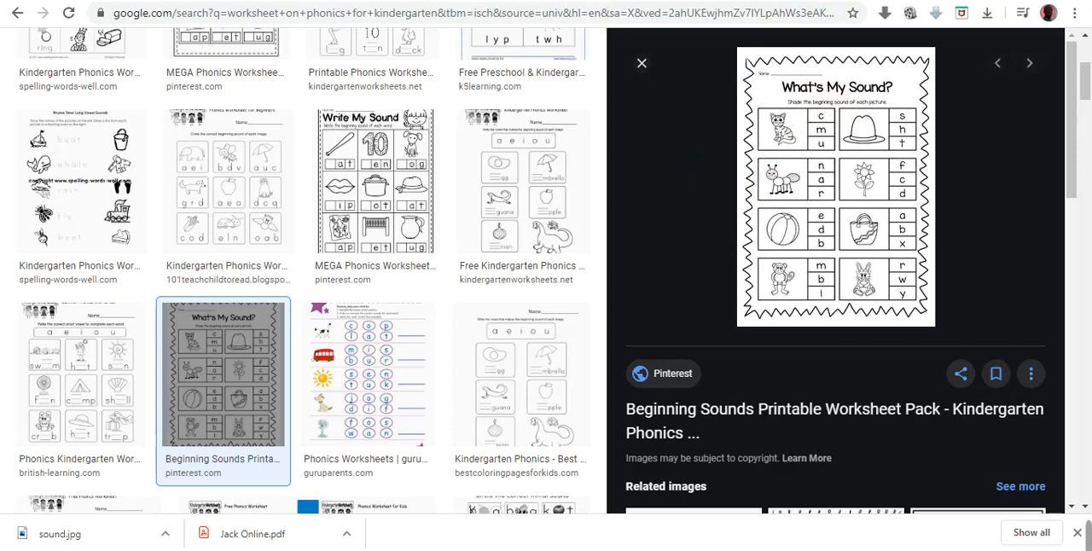
{"action": "left_click", "coordinate": [465, 1]}
{"action": "type", "text": "th"}
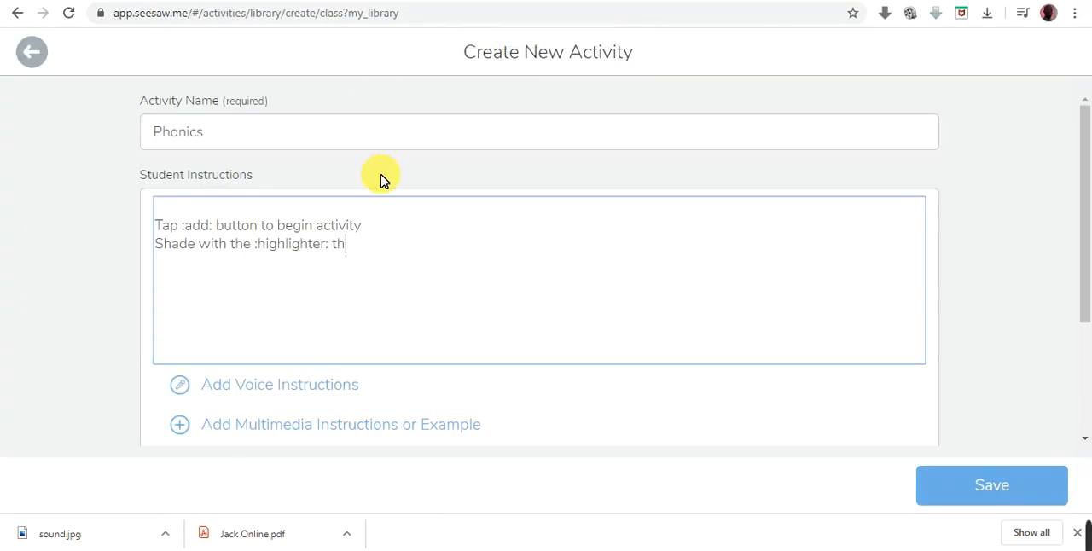
{"action": "type", "text": "e beginning soun"}
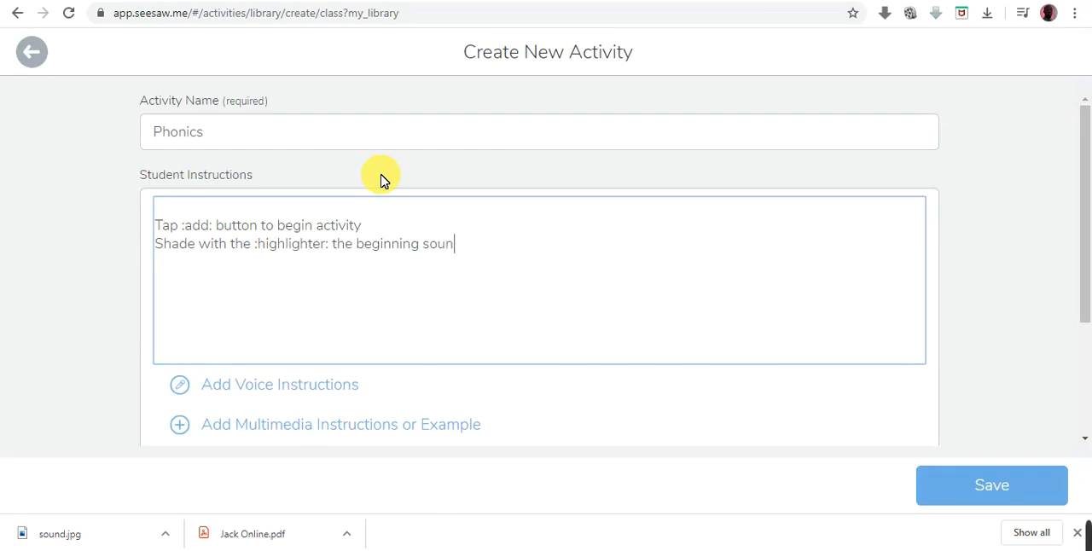
{"action": "type", "text": "d of each pivcture"}
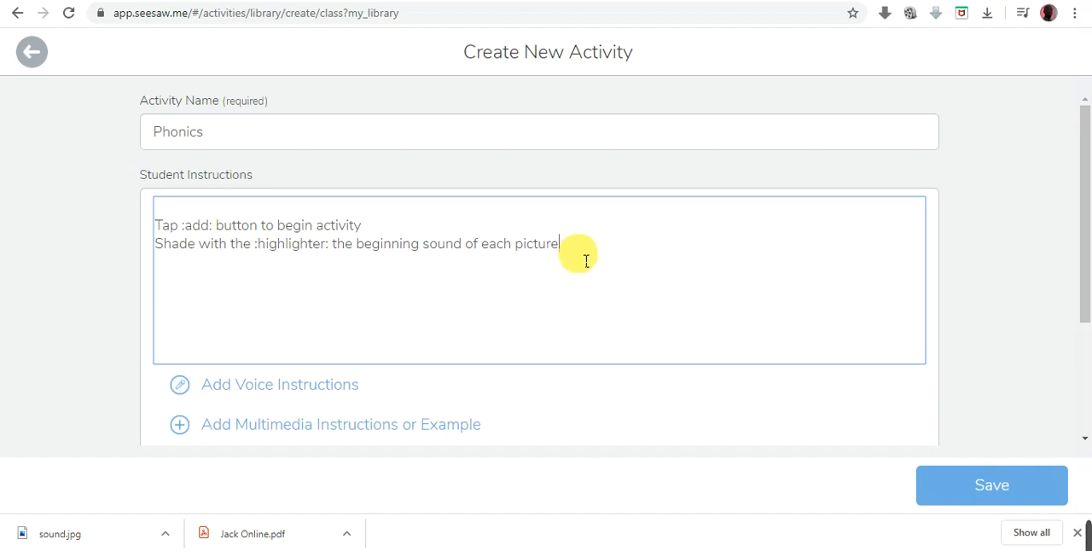
- Add the student instruction line "Tap :check: once you are done." below the shading instruction
{"action": "key", "text": "Return"}
{"action": "type", "text": "Tap "}
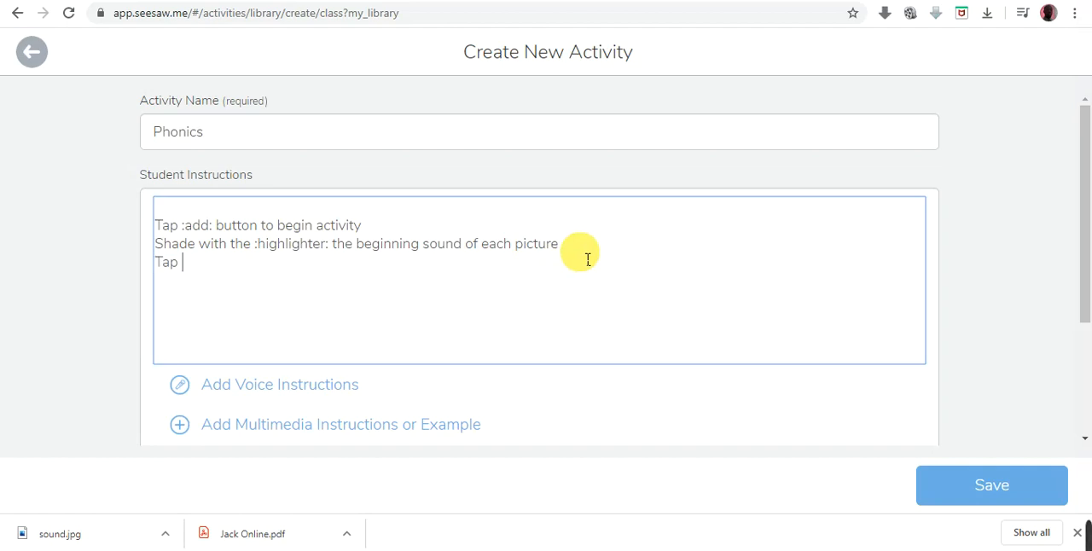
{"action": "type", "text": ":xheck: o"}
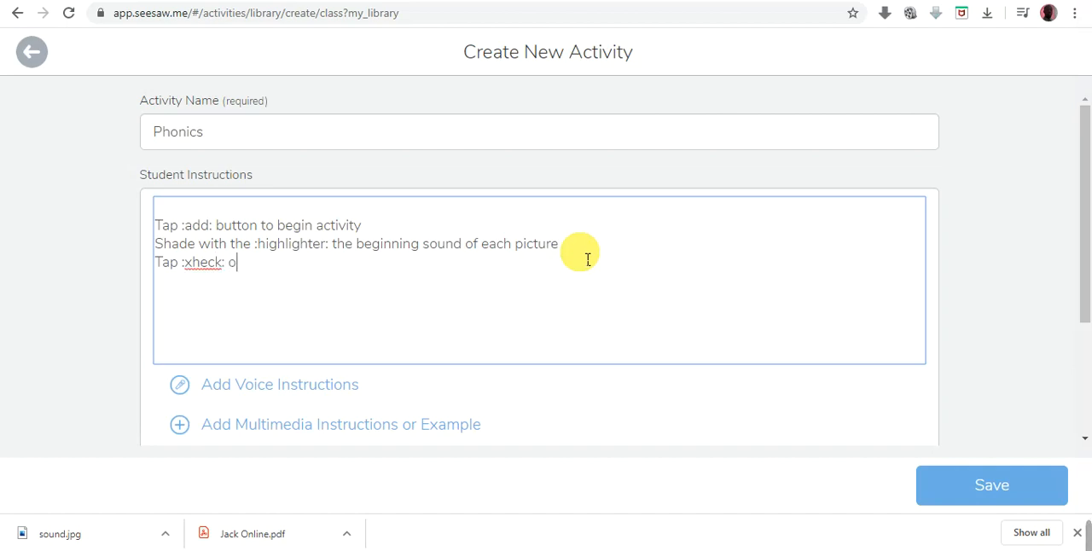
{"action": "type", "text": "nce ypou"}
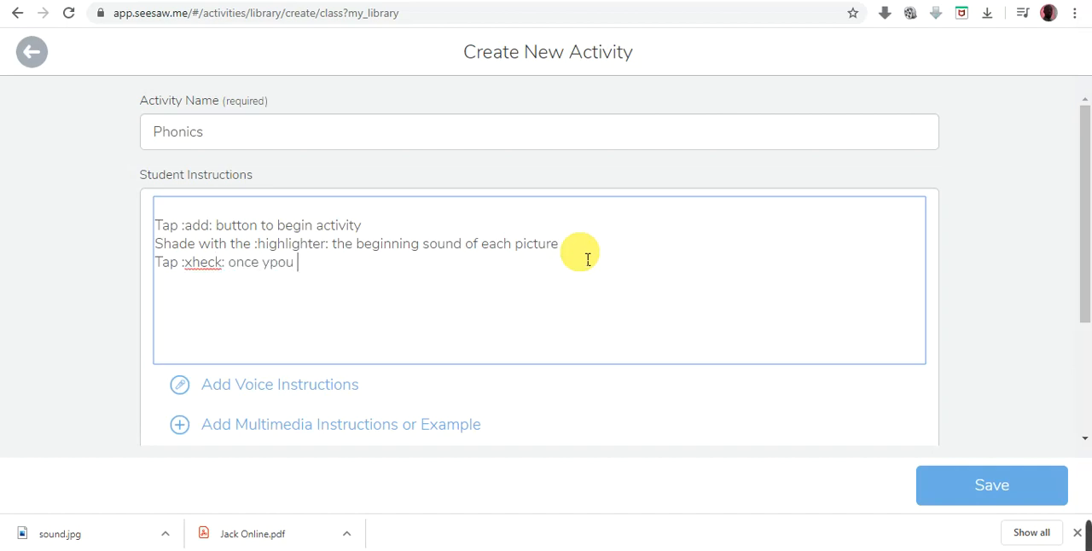
{"action": "key", "text": "BackSpace"}
{"action": "key", "text": "BackSpace"}
{"action": "key", "text": "BackSpace"}
{"action": "key", "text": "BackSpace"}
{"action": "type", "text": "ou are done"}
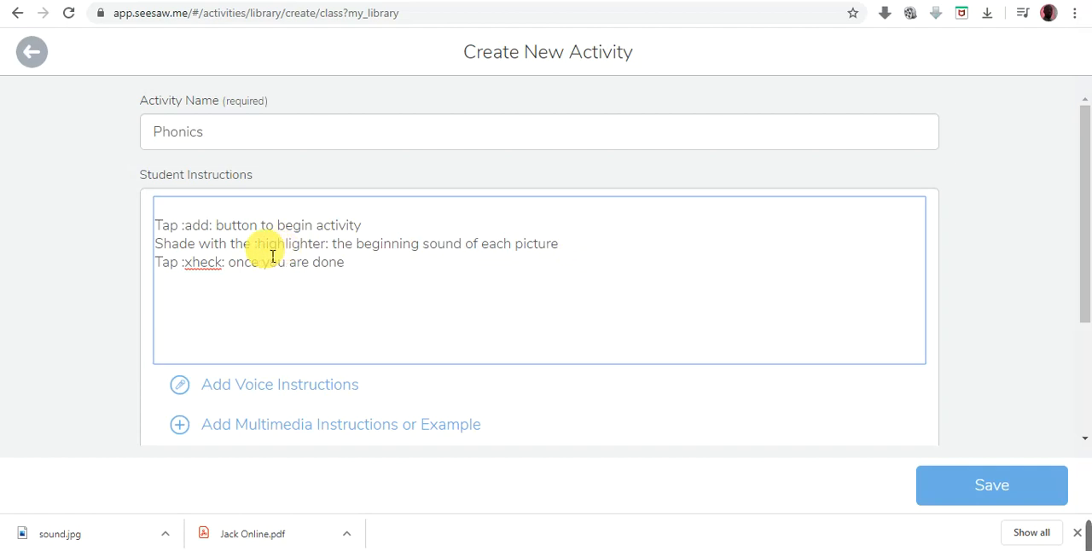
{"action": "left_click", "coordinate": [200, 266]}
{"action": "key", "text": "BackSpace"}
{"action": "type", "text": "c"}
{"action": "left_click", "coordinate": [374, 280]}
{"action": "type", "text": "."}
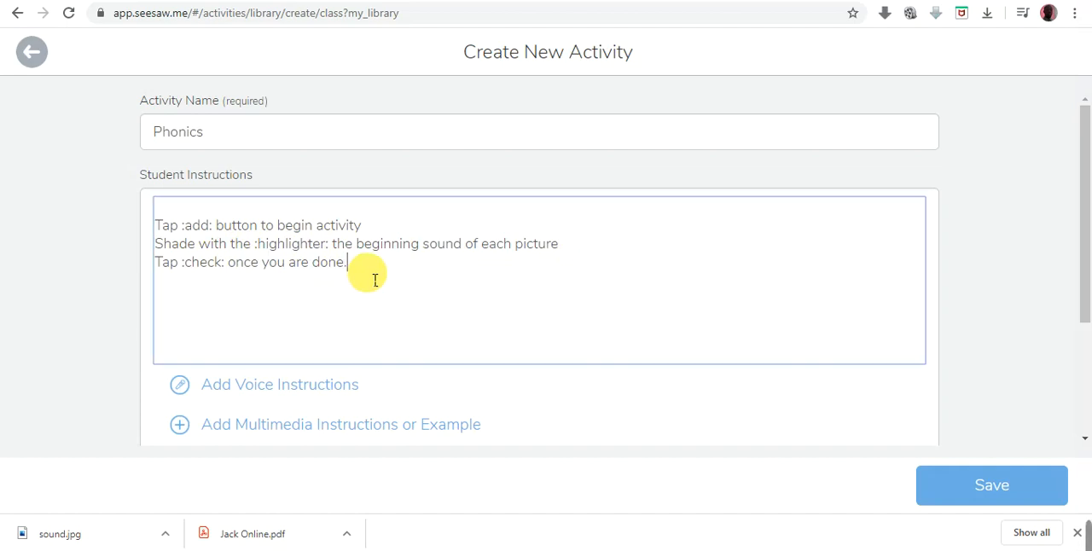
- Verify the check icon in the Seesaw icon shortcut list, and fill the activity's blank first instruction line with "Listen to the voice instruction"
{"action": "left_click", "coordinate": [563, 1]}
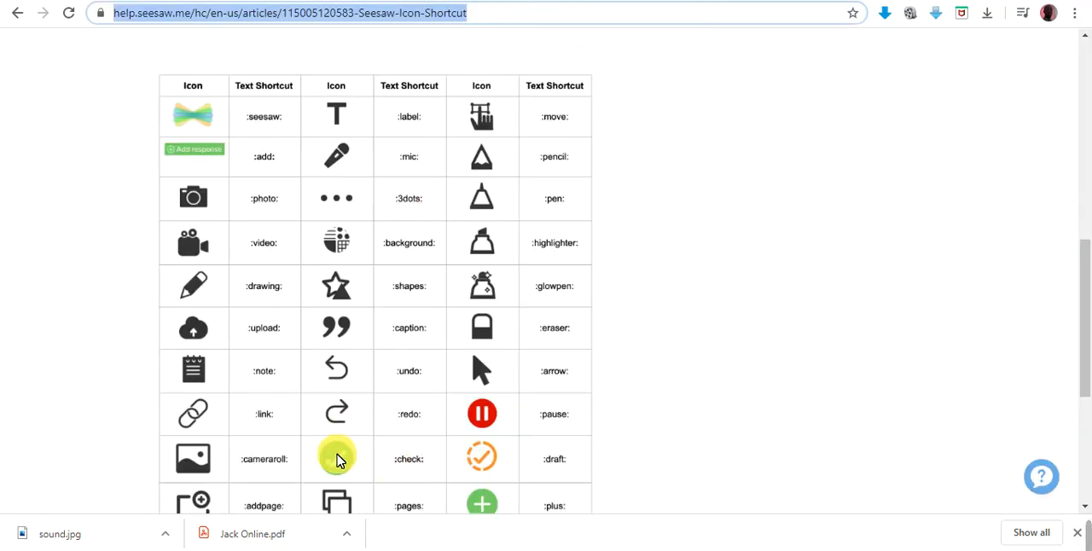
{"action": "left_click", "coordinate": [471, 1]}
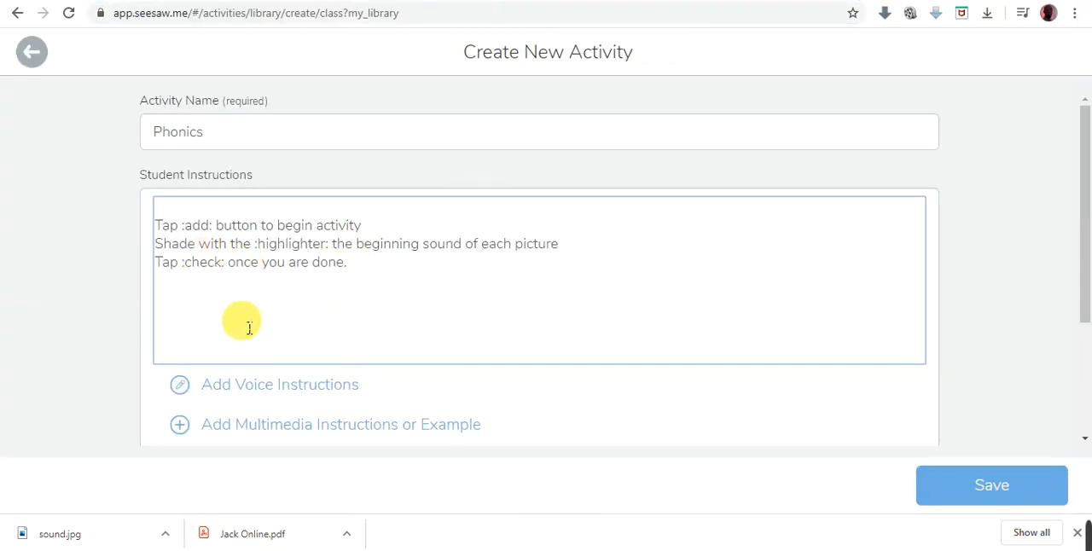
{"action": "left_click", "coordinate": [178, 217]}
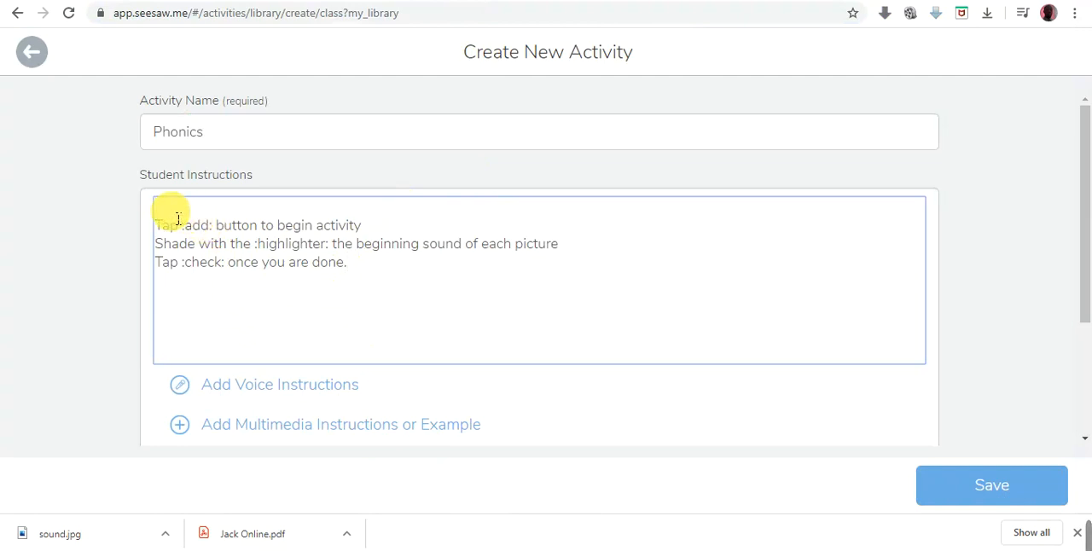
{"action": "type", "text": "Listen to the "}
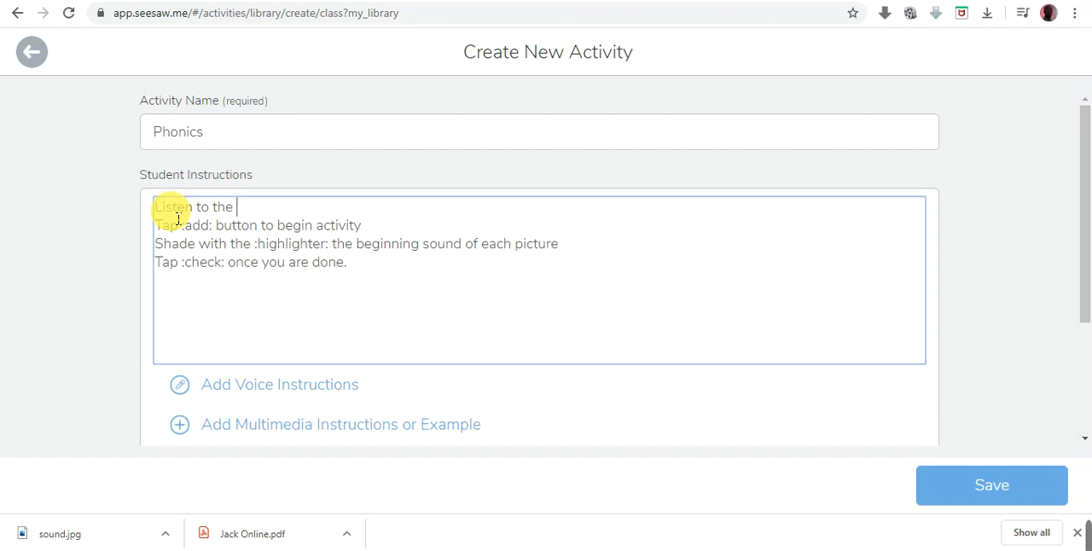
{"action": "type", "text": "voice instruction"}
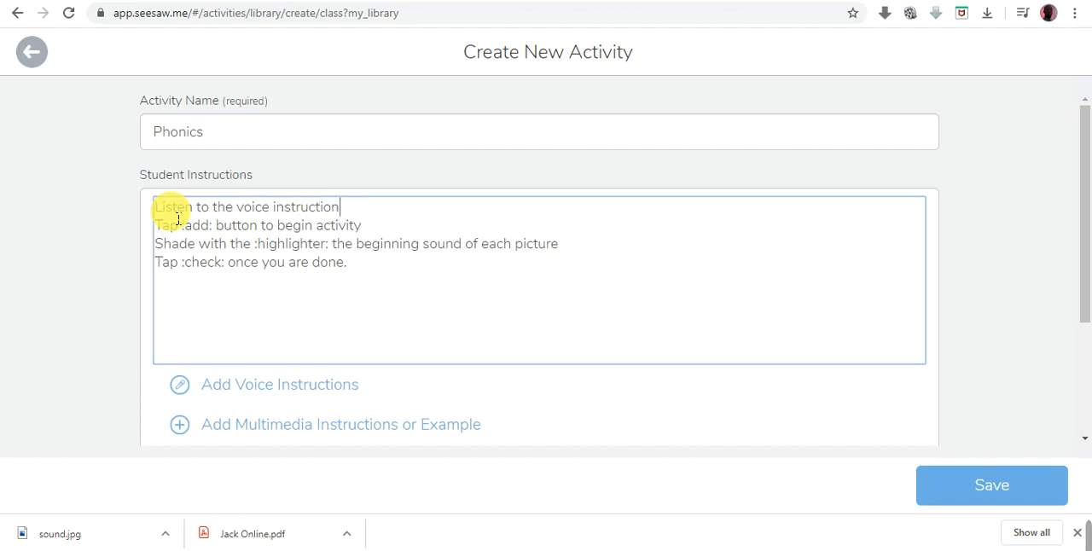
- Record voice instructions of about 43 seconds for the activity
{"action": "left_click", "coordinate": [320, 392]}
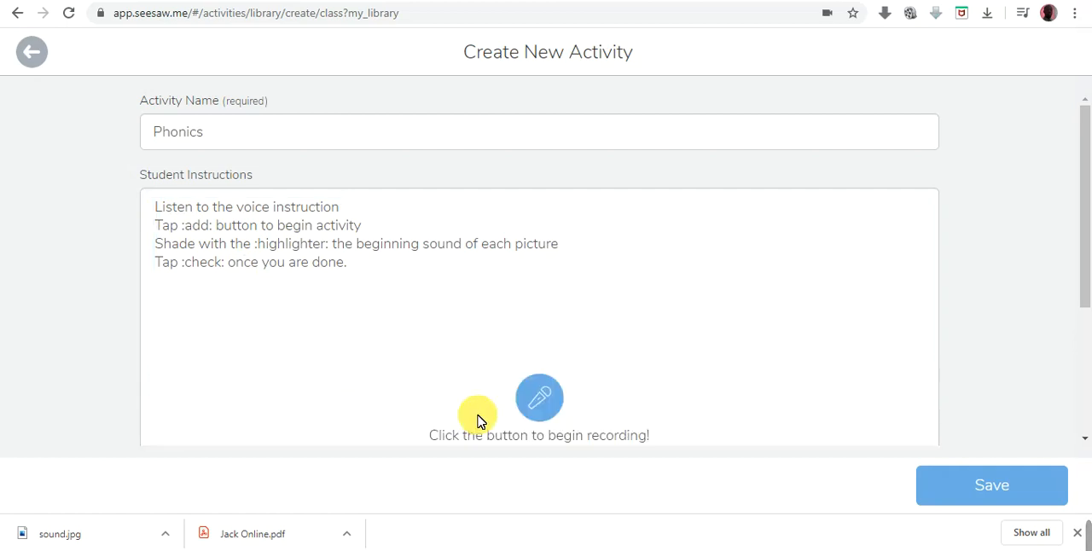
{"action": "left_click", "coordinate": [550, 404]}
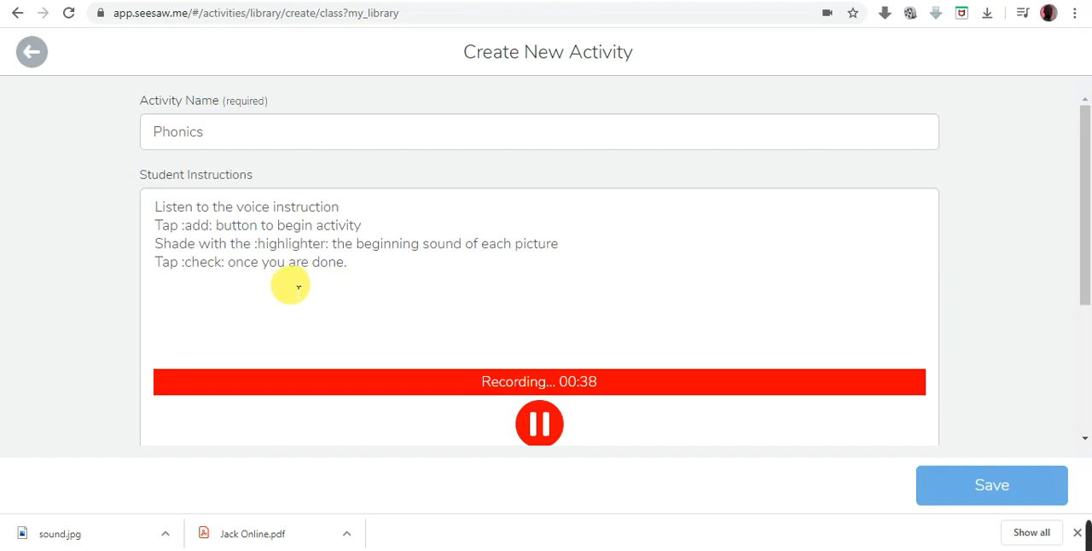
{"action": "scroll", "coordinate": [299, 288], "scroll_direction": "down", "scroll_amount": 2}
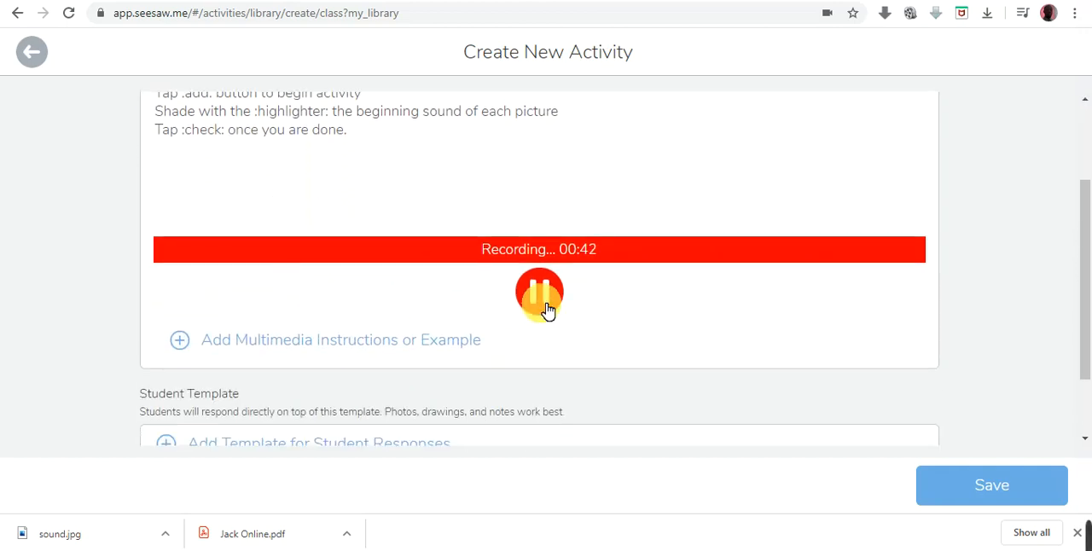
{"action": "left_click", "coordinate": [544, 300]}
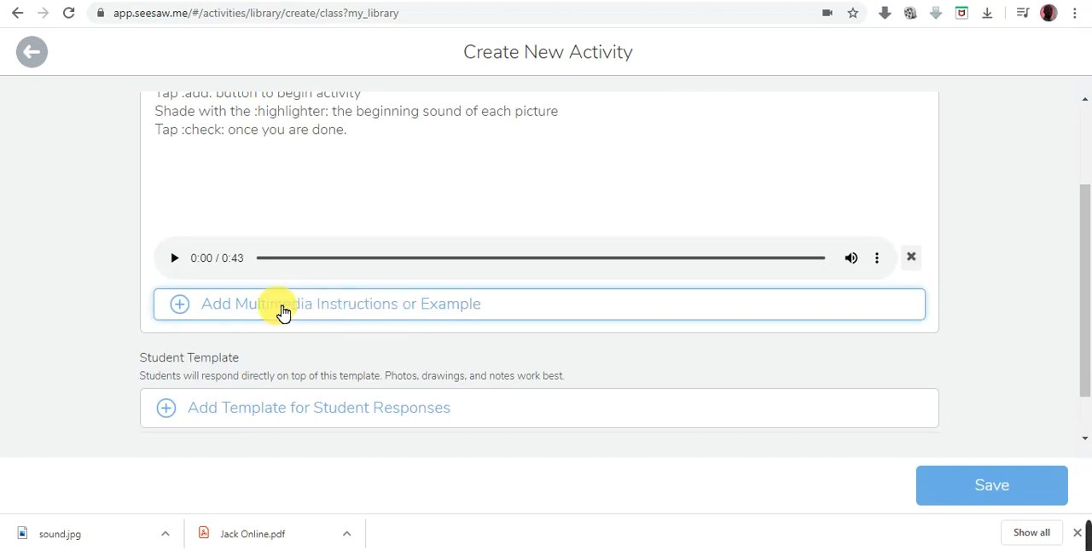
- Begin a drawing as the multimedia instruction or example and place a text label on its canvas
{"action": "left_click", "coordinate": [391, 310]}
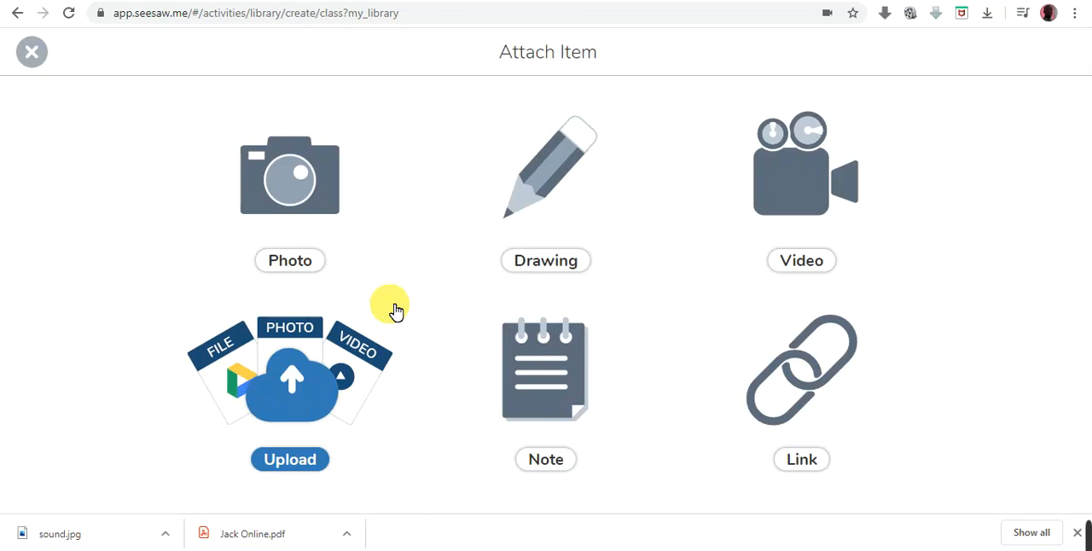
{"action": "left_click", "coordinate": [548, 186]}
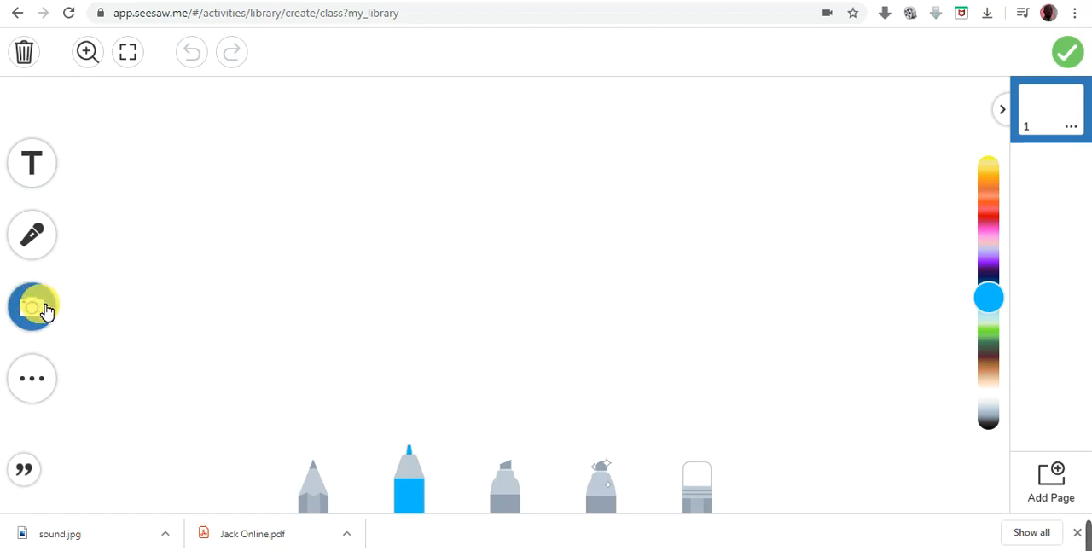
{"action": "left_click", "coordinate": [39, 167]}
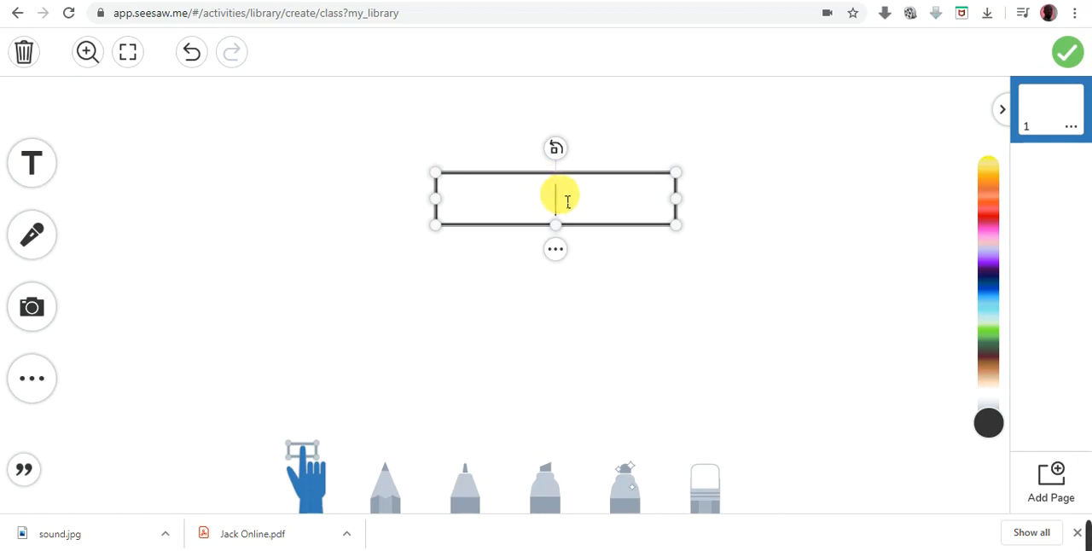
- Try out the text label with a string of repeated t characters and clear it
{"action": "type", "text": "ttttttttt"}
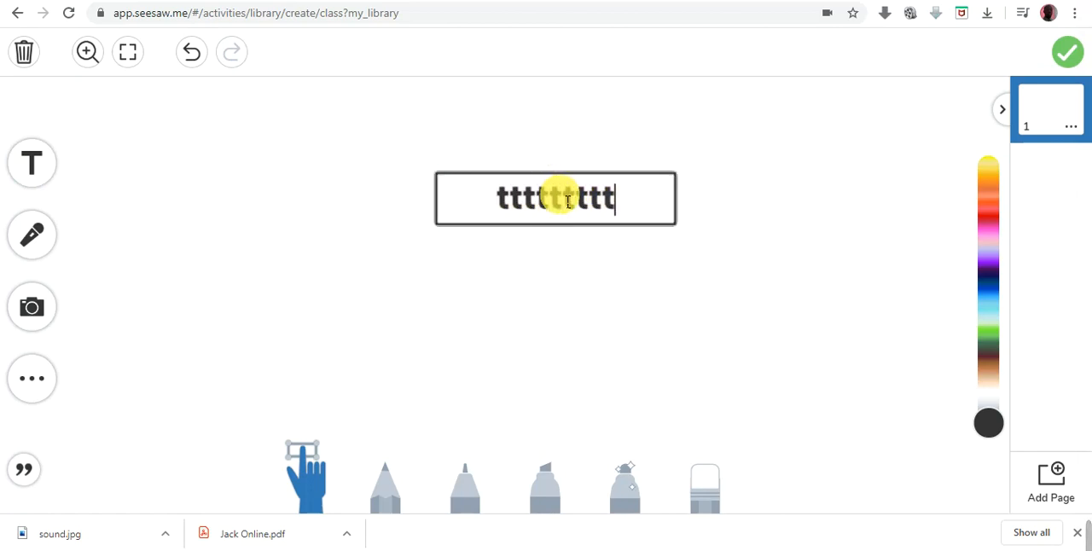
{"action": "key", "text": "BackSpace"}
{"action": "key", "text": "BackSpace"}
{"action": "key", "text": "BackSpace"}
{"action": "key", "text": "BackSpace"}
{"action": "key", "text": "BackSpace"}
{"action": "key", "text": "BackSpace"}
{"action": "key", "text": "BackSpace"}
{"action": "key", "text": "BackSpace"}
{"action": "key", "text": "BackSpace"}
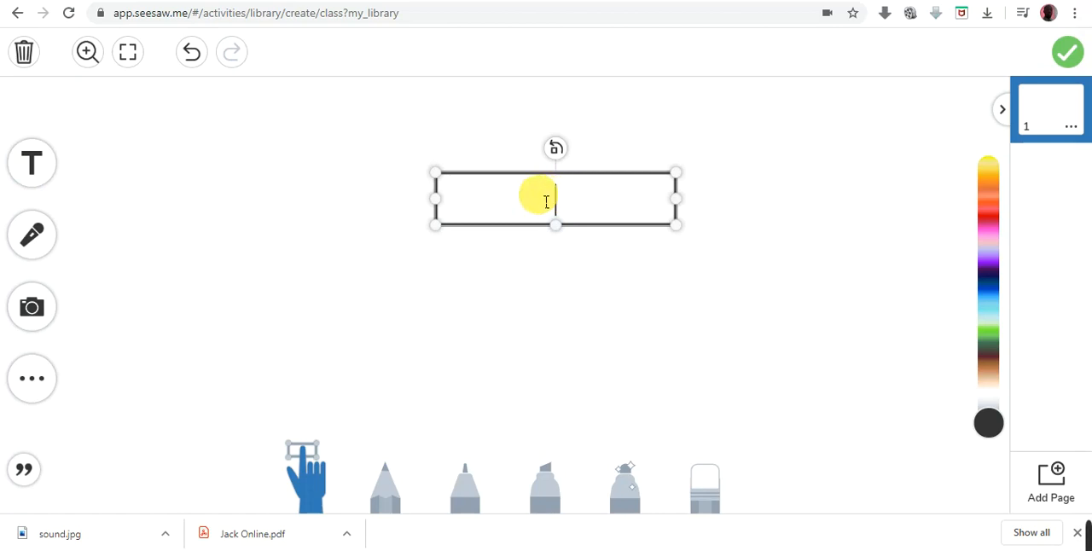
- Leave the empty text label and upload the sound.jpg worksheet image from the Desktop onto the drawing canvas
{"action": "left_click", "coordinate": [355, 171]}
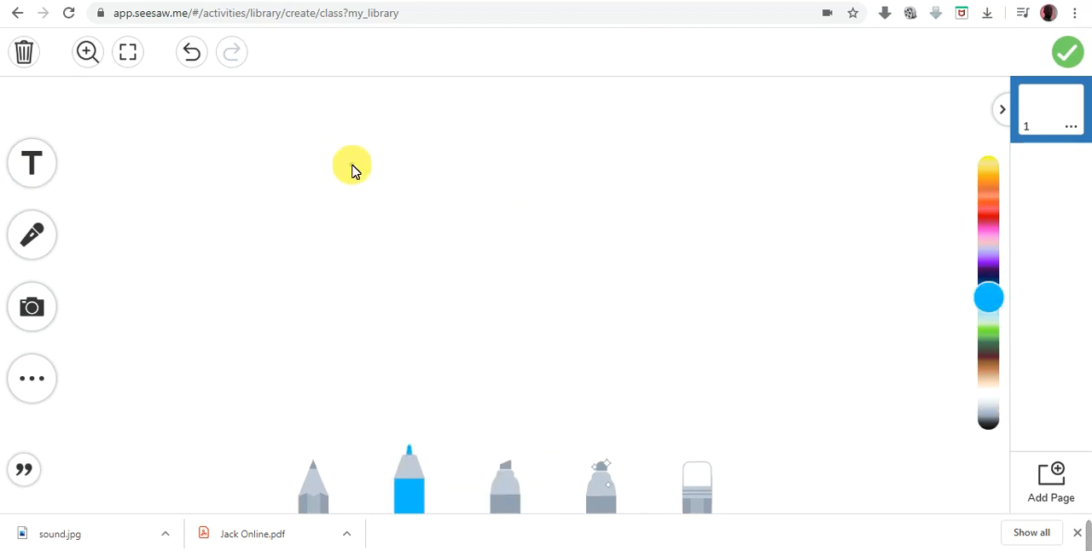
{"action": "left_click", "coordinate": [351, 165]}
{"action": "left_click", "coordinate": [45, 243]}
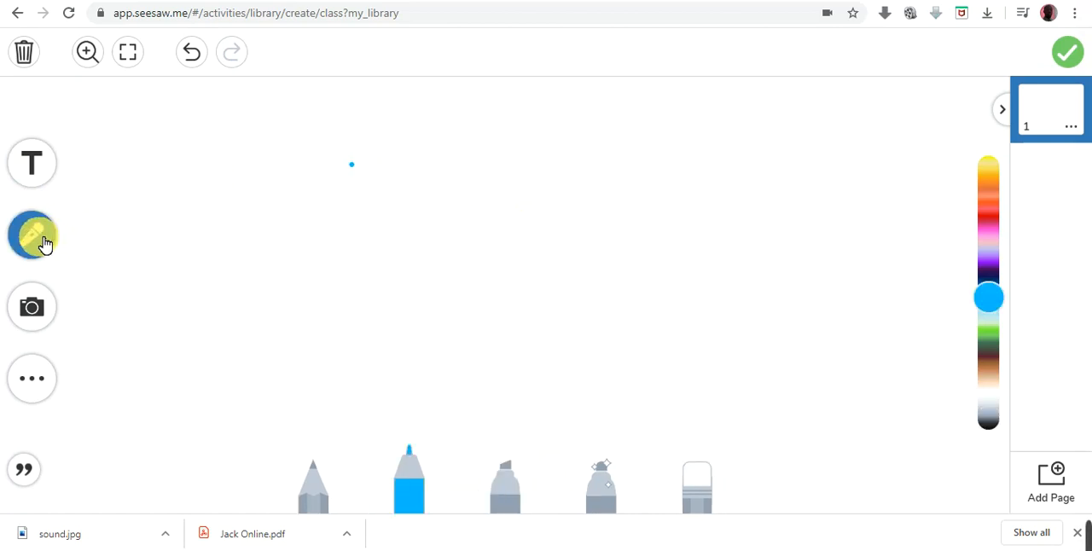
{"action": "left_click", "coordinate": [39, 313]}
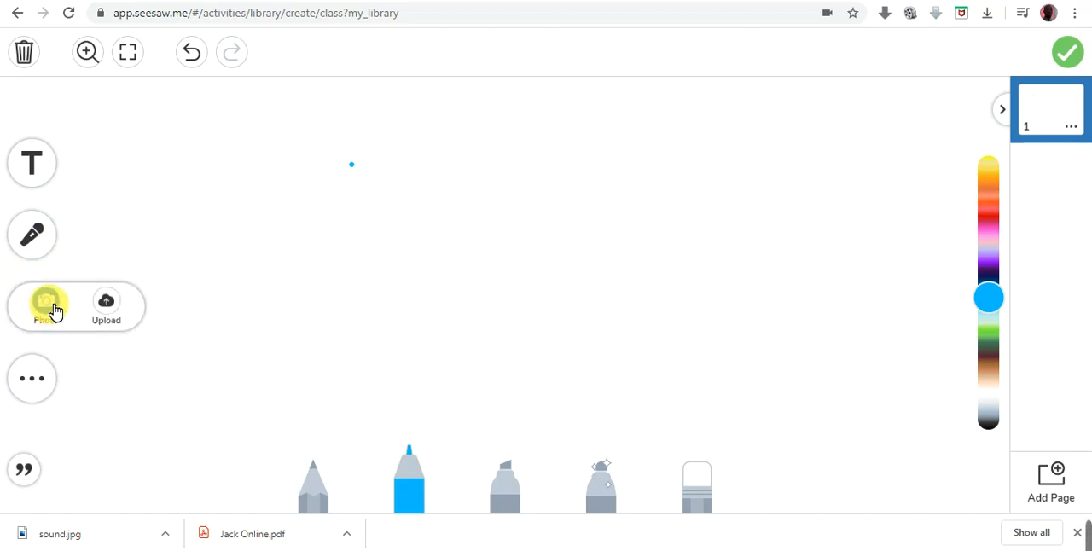
{"action": "left_click", "coordinate": [107, 306]}
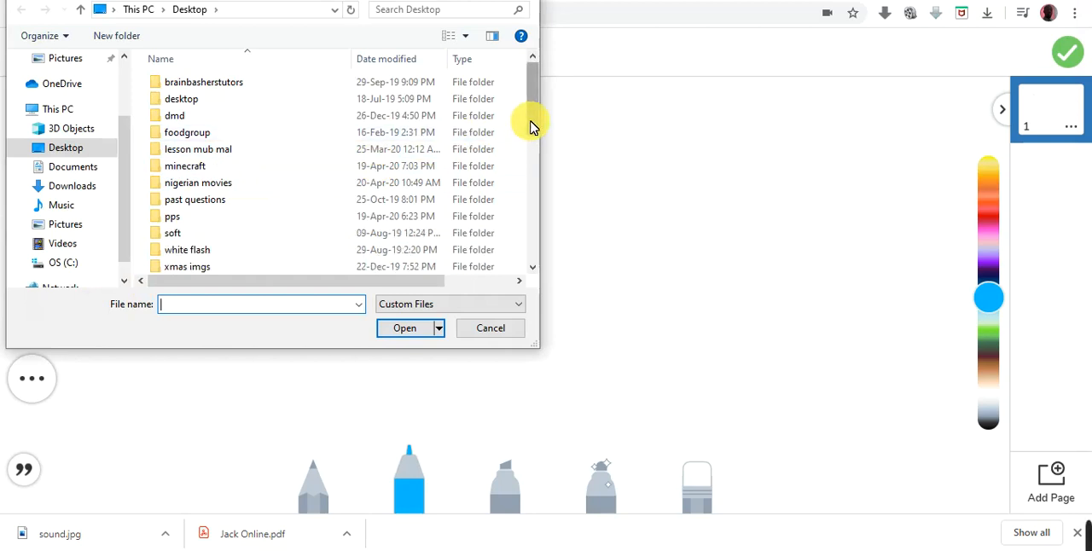
{"action": "left_click_drag", "start_coordinate": [530, 126], "coordinate": [528, 258]}
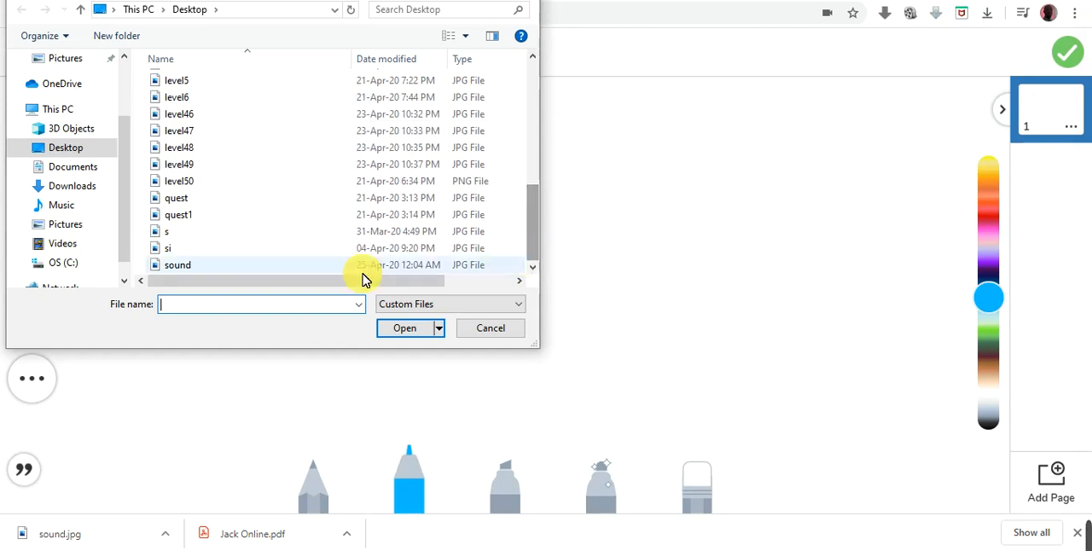
{"action": "left_click", "coordinate": [185, 271]}
{"action": "left_click", "coordinate": [409, 329]}
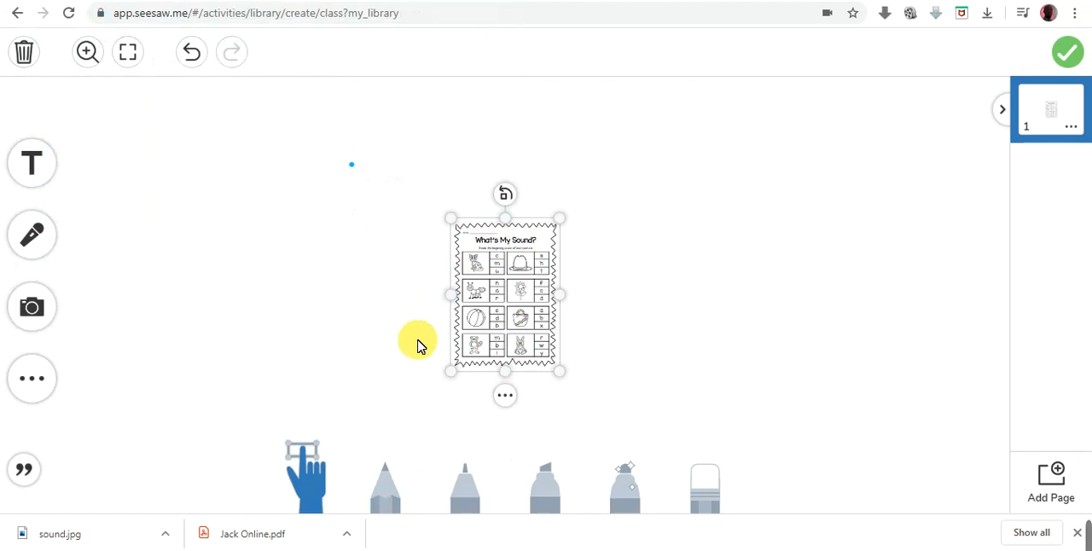
- Enlarge and widen the "What's My Sound?" worksheet image until it spans the canvas height
{"action": "left_click_drag", "start_coordinate": [452, 221], "coordinate": [300, 134]}
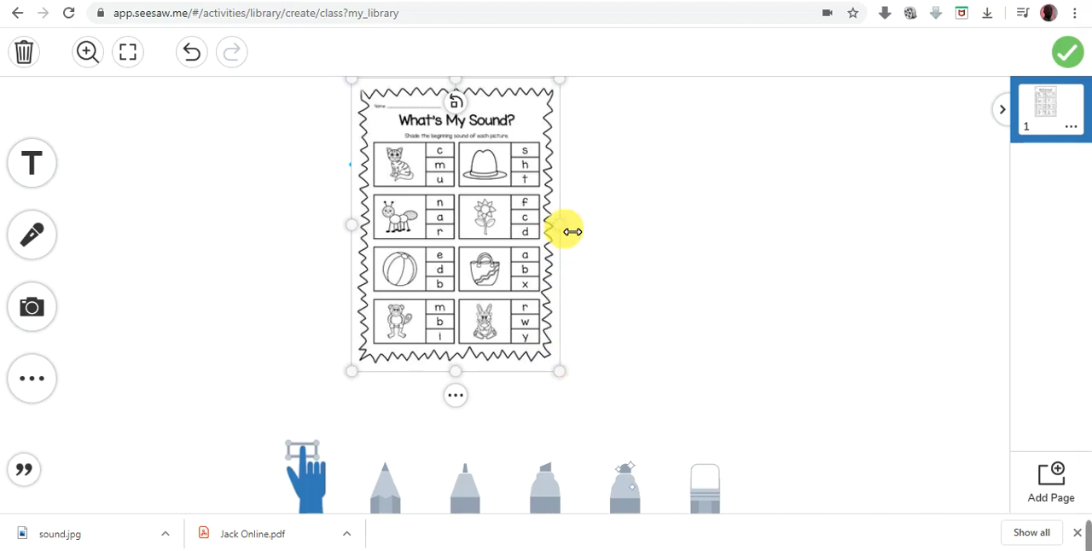
{"action": "left_click_drag", "start_coordinate": [570, 229], "coordinate": [601, 228]}
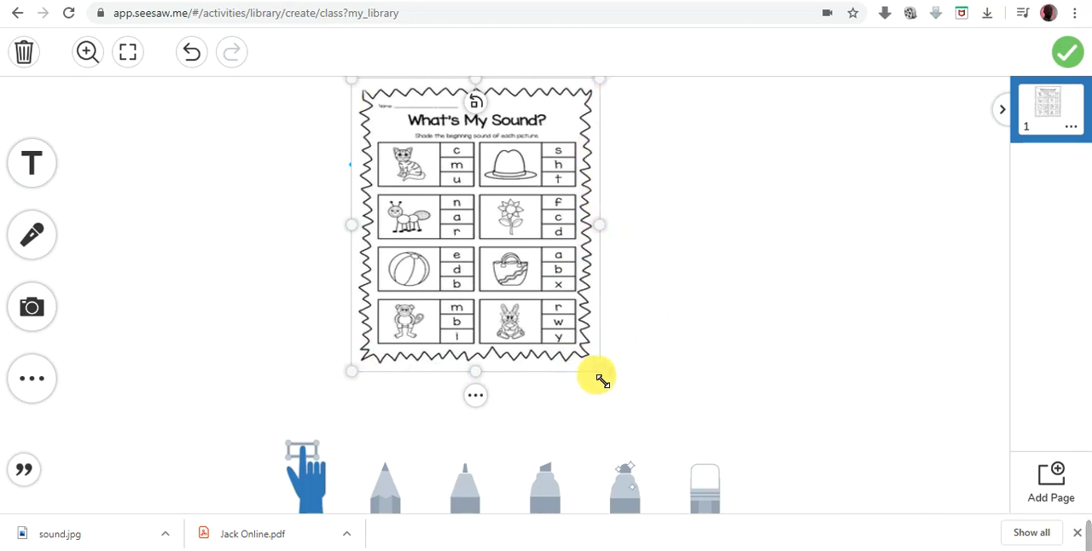
{"action": "left_click_drag", "start_coordinate": [603, 381], "coordinate": [700, 449]}
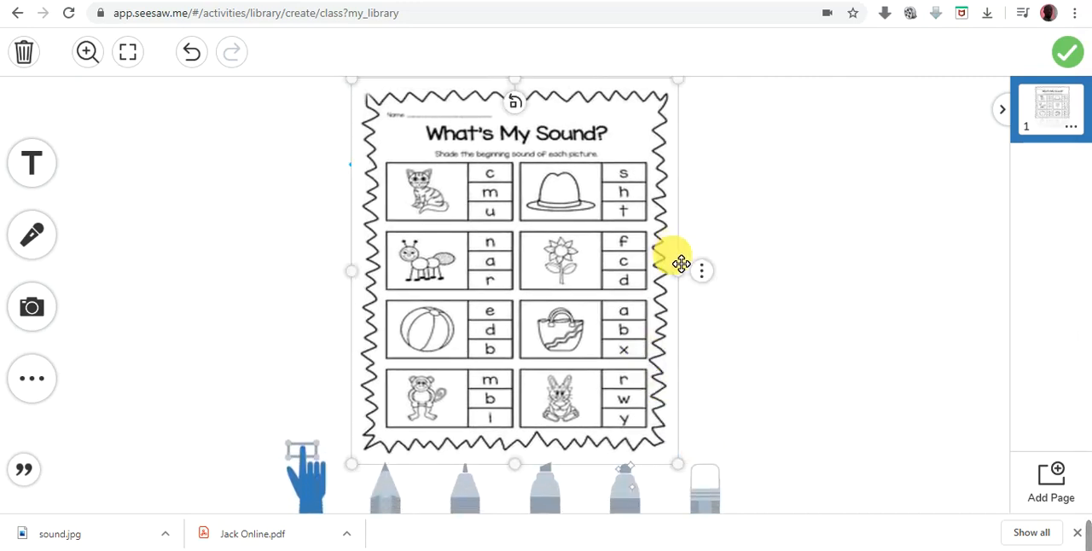
{"action": "left_click_drag", "start_coordinate": [684, 275], "coordinate": [739, 276]}
{"action": "left_click_drag", "start_coordinate": [362, 271], "coordinate": [369, 272]}
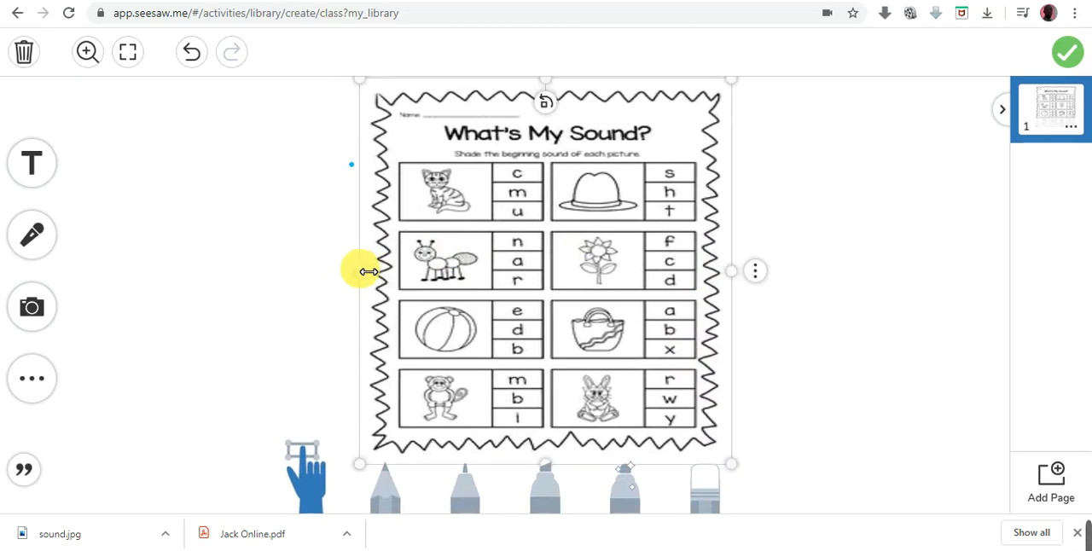
- Test locking the worksheet image by trying to move it while locked, and unlock it again
{"action": "left_click", "coordinate": [761, 271]}
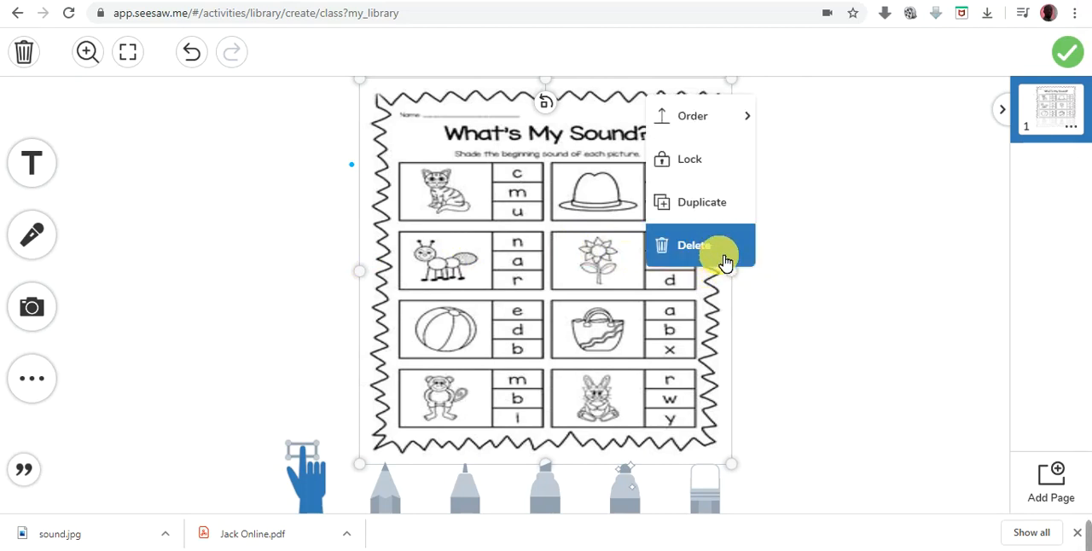
{"action": "left_click", "coordinate": [707, 169]}
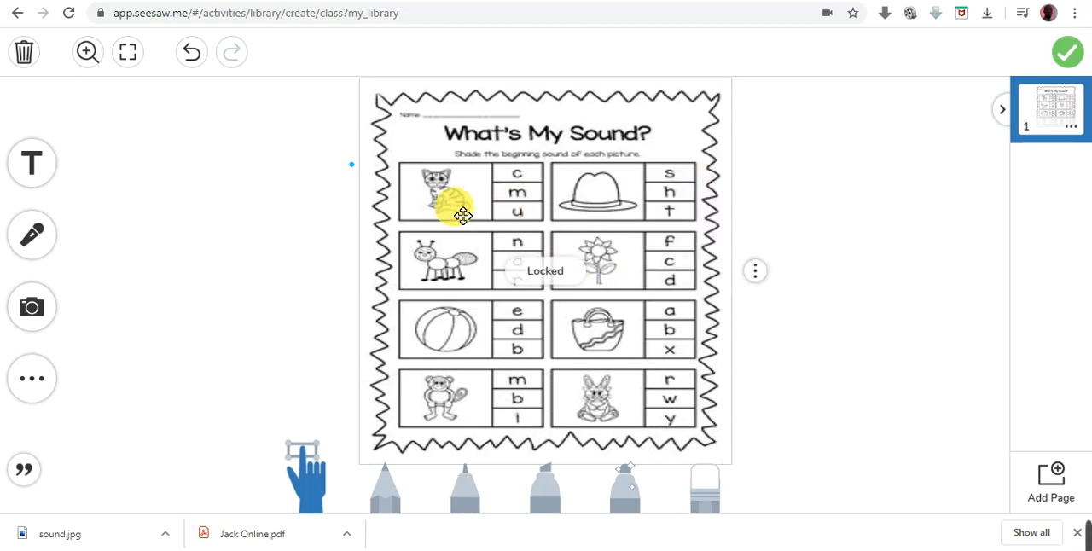
{"action": "left_click_drag", "start_coordinate": [539, 211], "coordinate": [623, 174]}
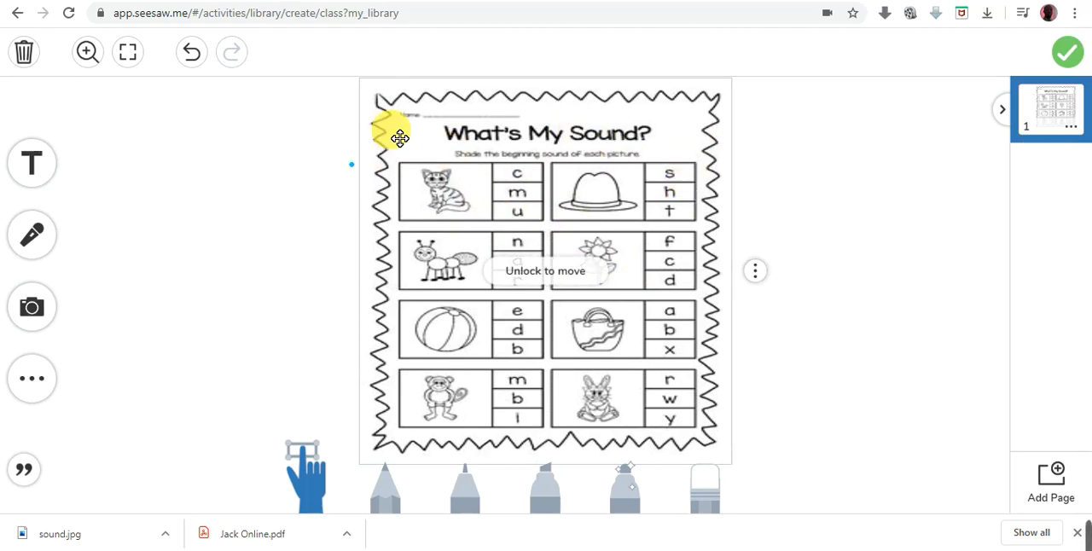
{"action": "left_click_drag", "start_coordinate": [618, 210], "coordinate": [725, 251]}
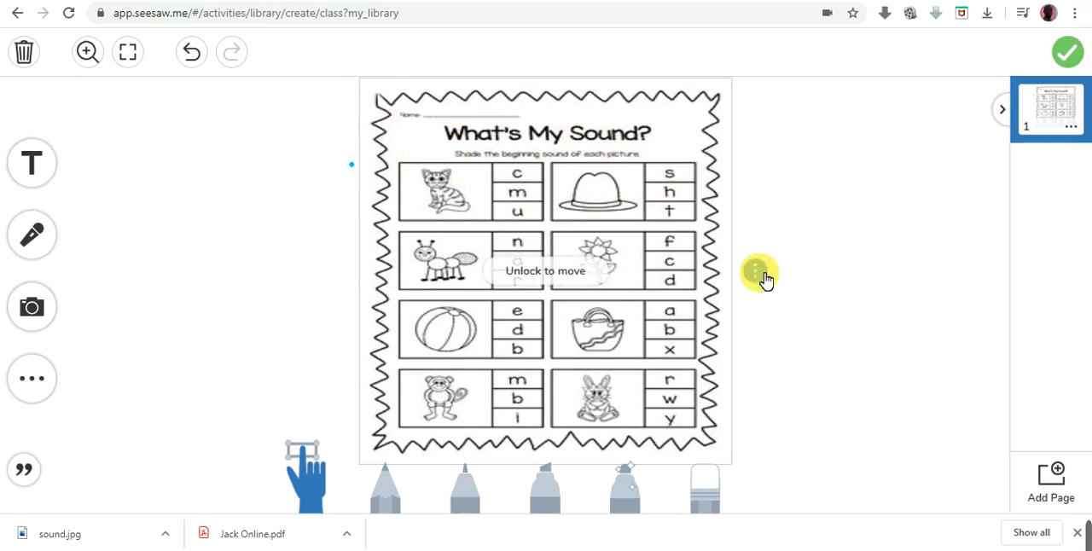
{"action": "left_click", "coordinate": [765, 280]}
{"action": "left_click", "coordinate": [709, 159]}
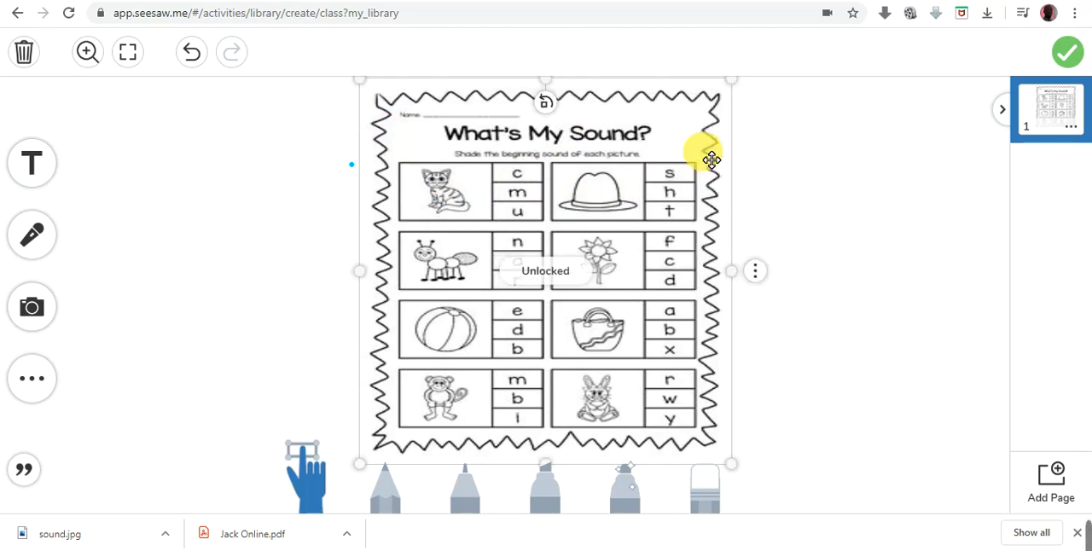
- Shift the worksheet image slightly to the left on the canvas and lock it in place
{"action": "left_click_drag", "start_coordinate": [599, 173], "coordinate": [535, 177]}
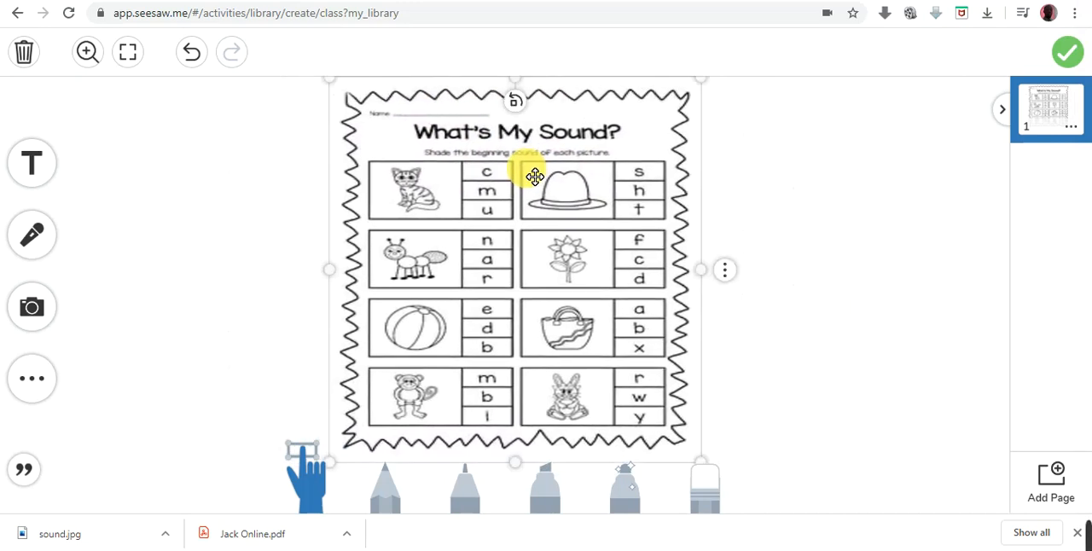
{"action": "left_click", "coordinate": [726, 268]}
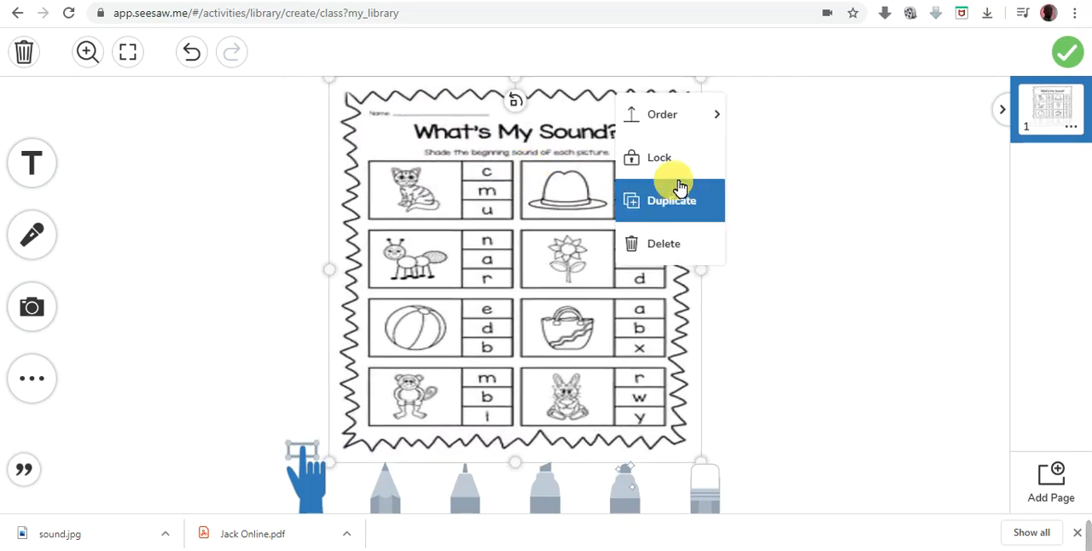
{"action": "left_click", "coordinate": [673, 163]}
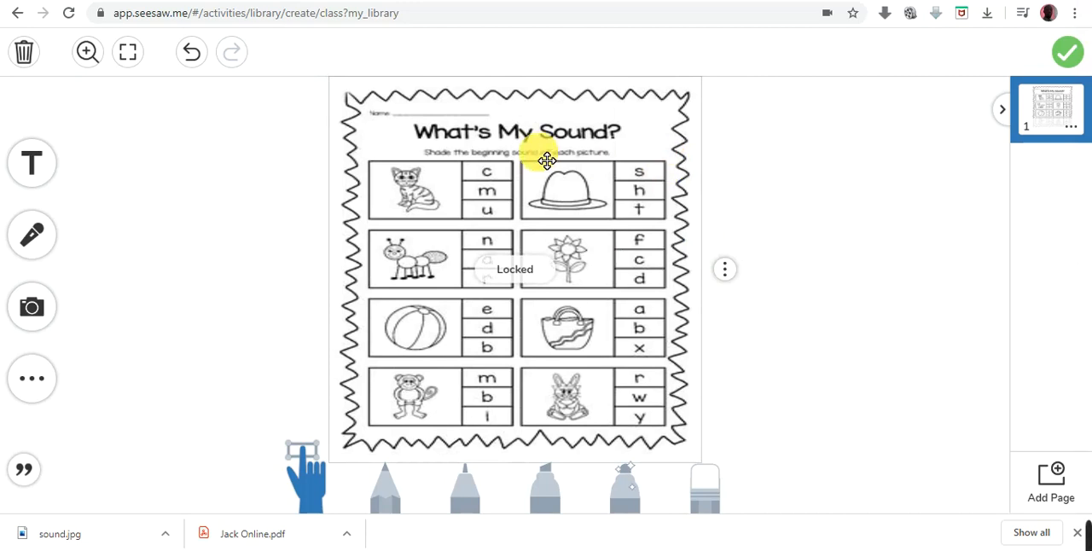
{"action": "left_click_drag", "start_coordinate": [388, 202], "coordinate": [607, 228]}
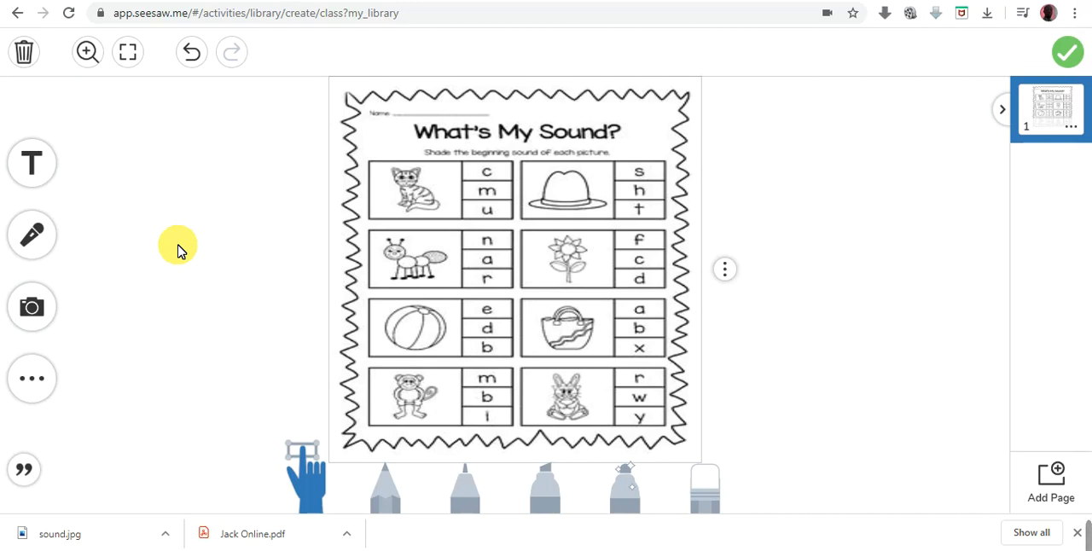
- Start a voice recording over the worksheet and highlight c beside the cat in purple and h beside the hat in blue
{"action": "left_click", "coordinate": [39, 238]}
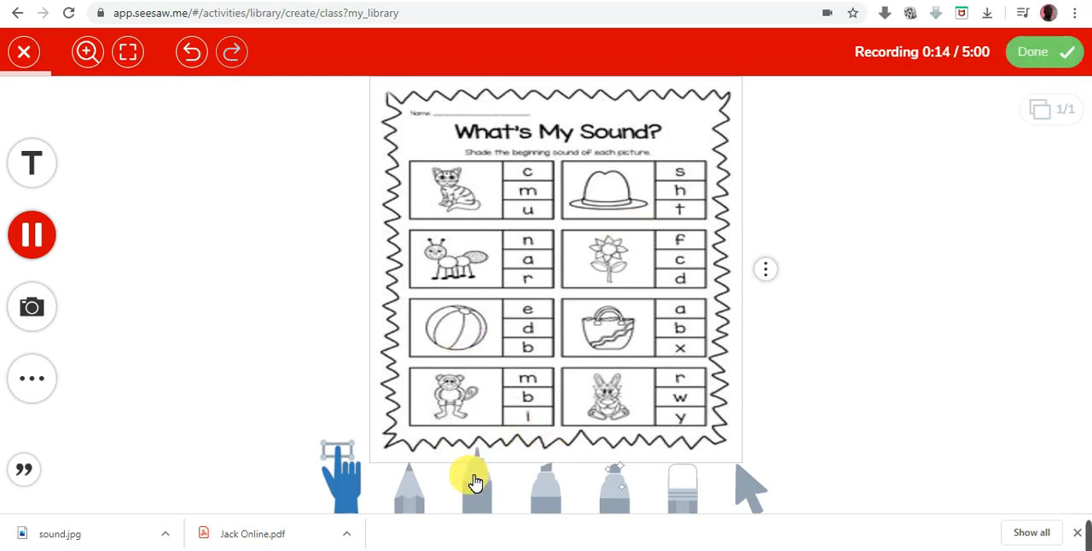
{"action": "left_click", "coordinate": [553, 479]}
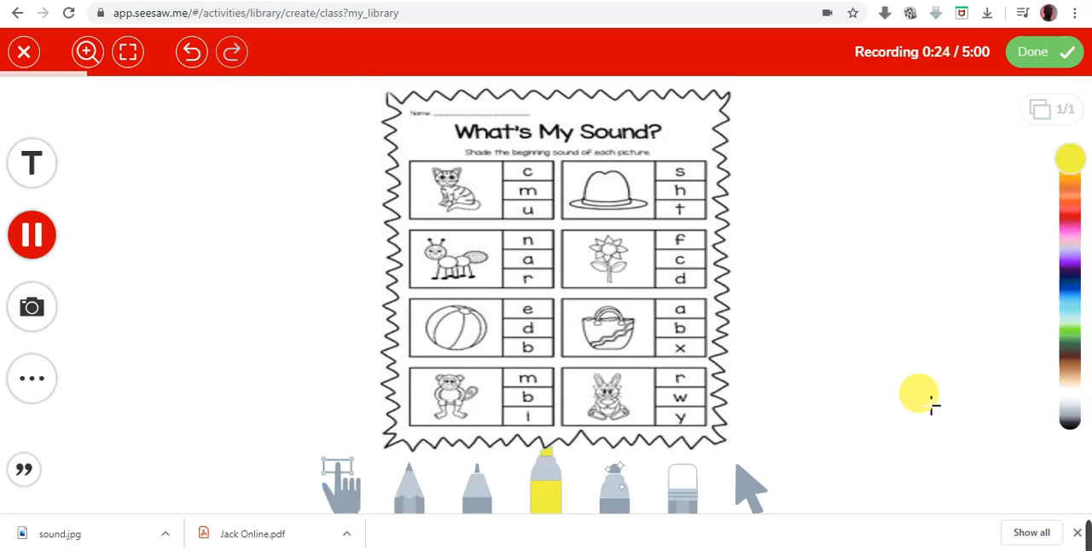
{"action": "left_click", "coordinate": [1068, 269]}
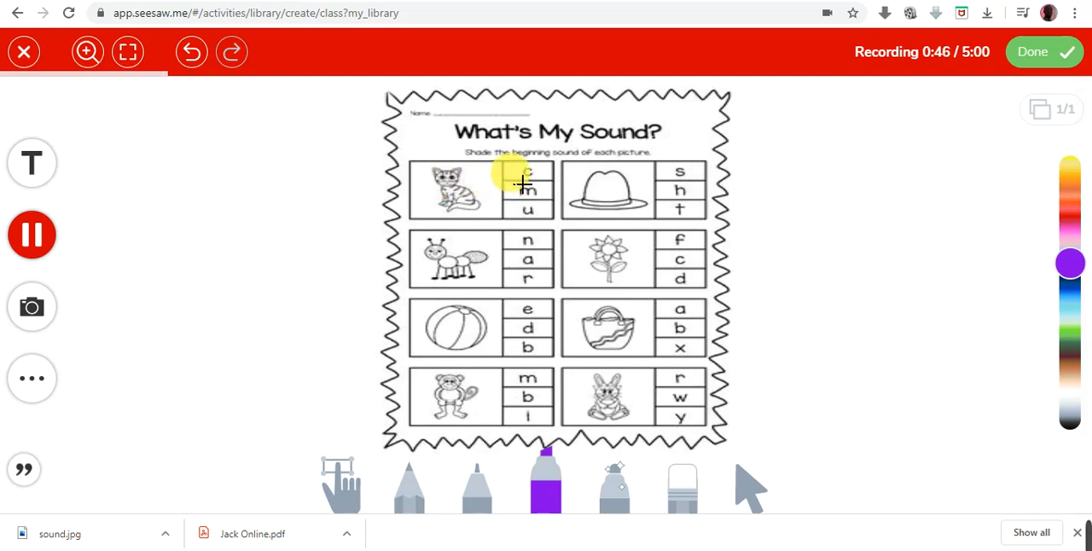
{"action": "mouse_move", "coordinate": [523, 184]}
{"action": "left_mouse_down"}
{"action": "mouse_move", "coordinate": [554, 175]}
{"action": "mouse_move", "coordinate": [520, 179]}
{"action": "left_mouse_up"}
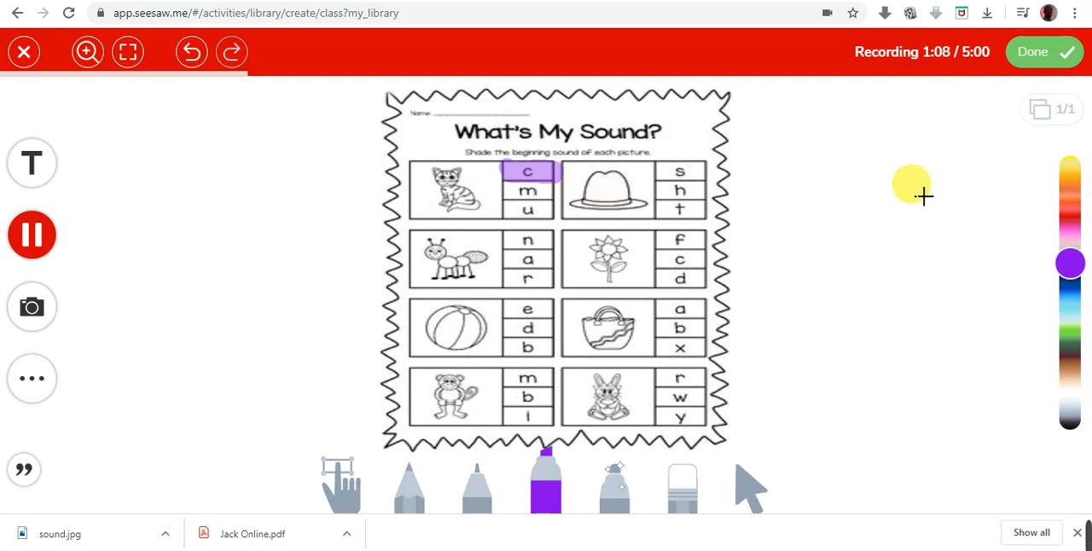
{"action": "left_click", "coordinate": [1072, 296]}
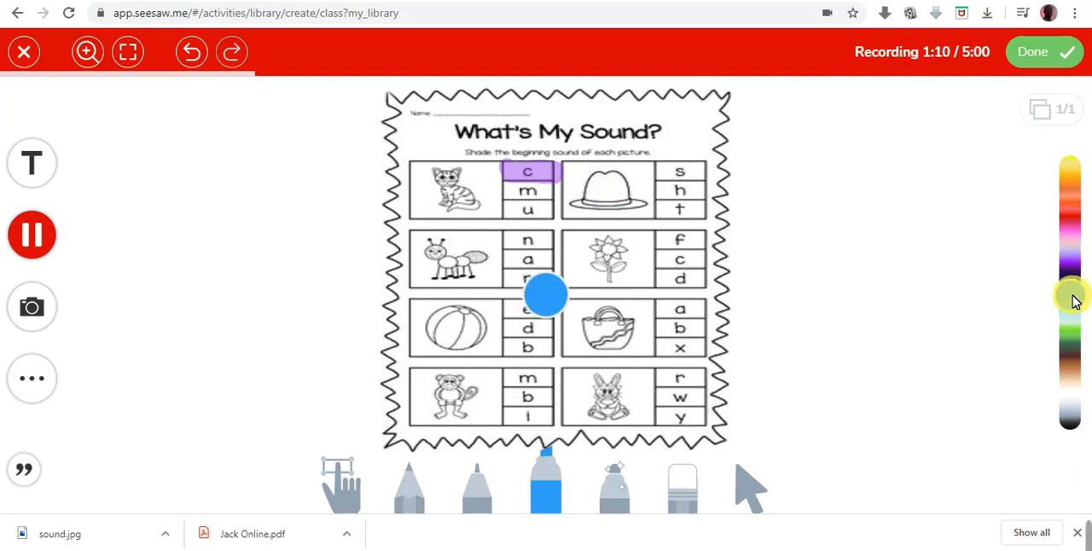
{"action": "mouse_move", "coordinate": [676, 194]}
{"action": "left_mouse_down"}
{"action": "mouse_move", "coordinate": [664, 189]}
{"action": "mouse_move", "coordinate": [705, 192]}
{"action": "mouse_move", "coordinate": [686, 205]}
{"action": "mouse_move", "coordinate": [698, 205]}
{"action": "left_mouse_up"}
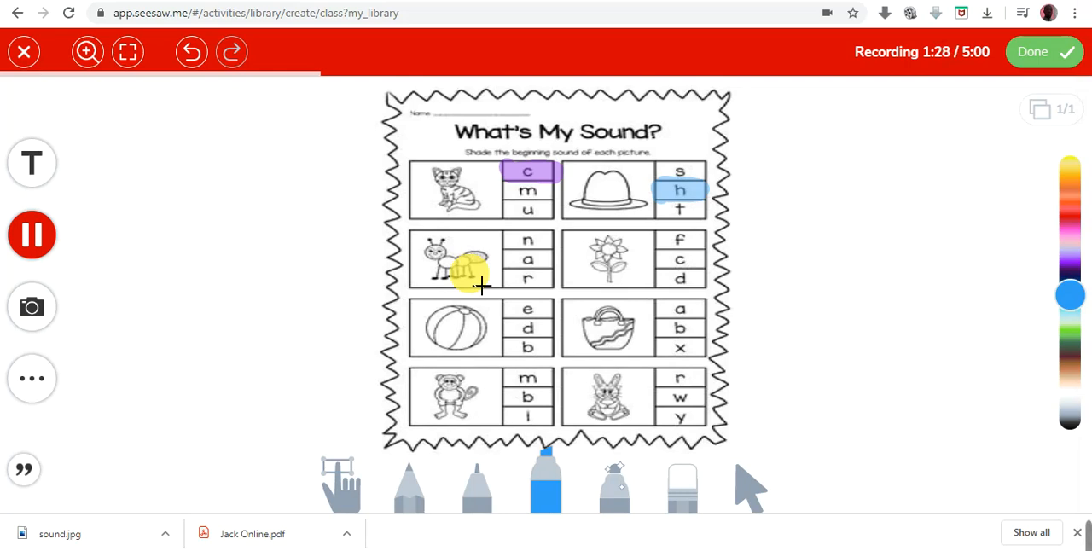
- Demonstrate correcting an answer in red beside the ant by undoing trial highlights on a and r and highlighting the letter a again
{"action": "left_click", "coordinate": [1067, 223]}
{"action": "mouse_move", "coordinate": [521, 273]}
{"action": "left_mouse_down"}
{"action": "mouse_move", "coordinate": [556, 265]}
{"action": "mouse_move", "coordinate": [520, 263]}
{"action": "mouse_move", "coordinate": [523, 273]}
{"action": "left_mouse_up"}
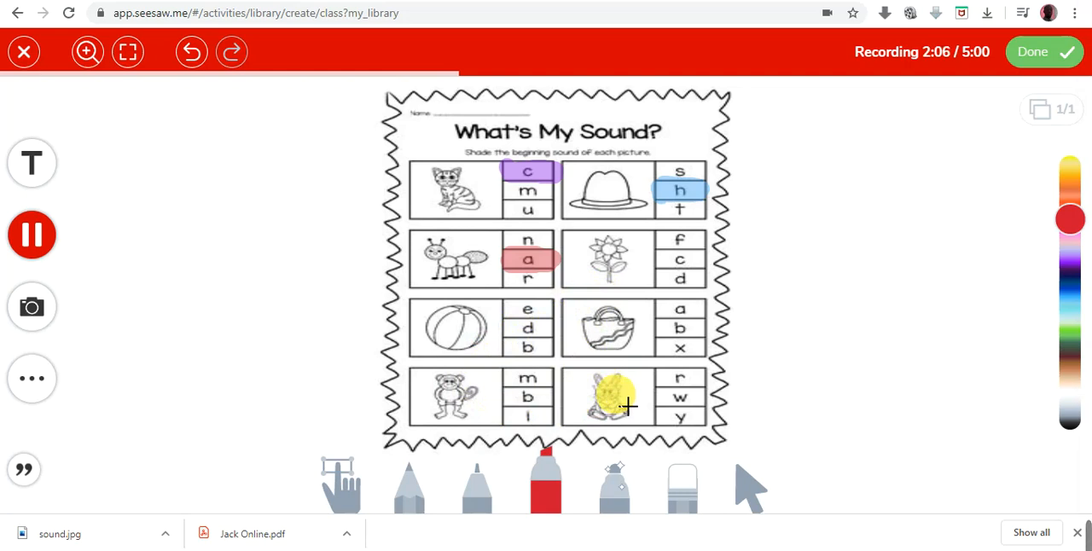
{"action": "left_click", "coordinate": [193, 54]}
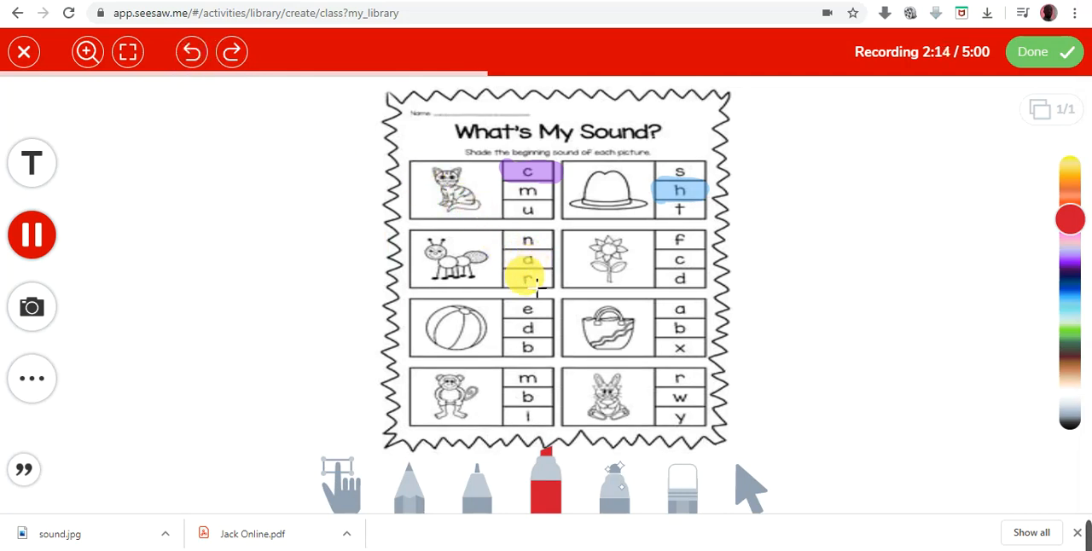
{"action": "mouse_move", "coordinate": [526, 282]}
{"action": "left_mouse_down"}
{"action": "mouse_move", "coordinate": [550, 279]}
{"action": "mouse_move", "coordinate": [533, 294]}
{"action": "left_mouse_up"}
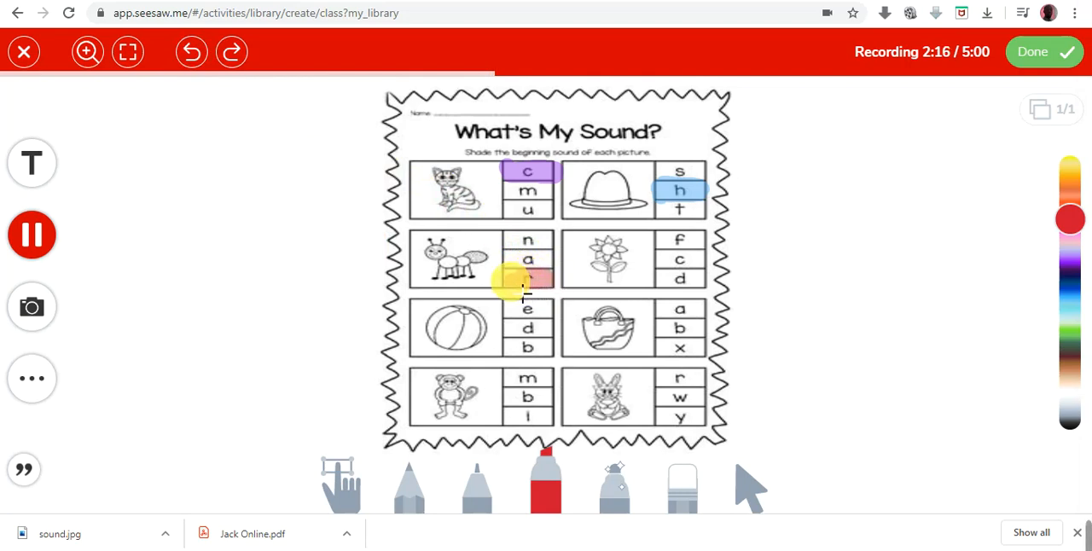
{"action": "left_click", "coordinate": [189, 49]}
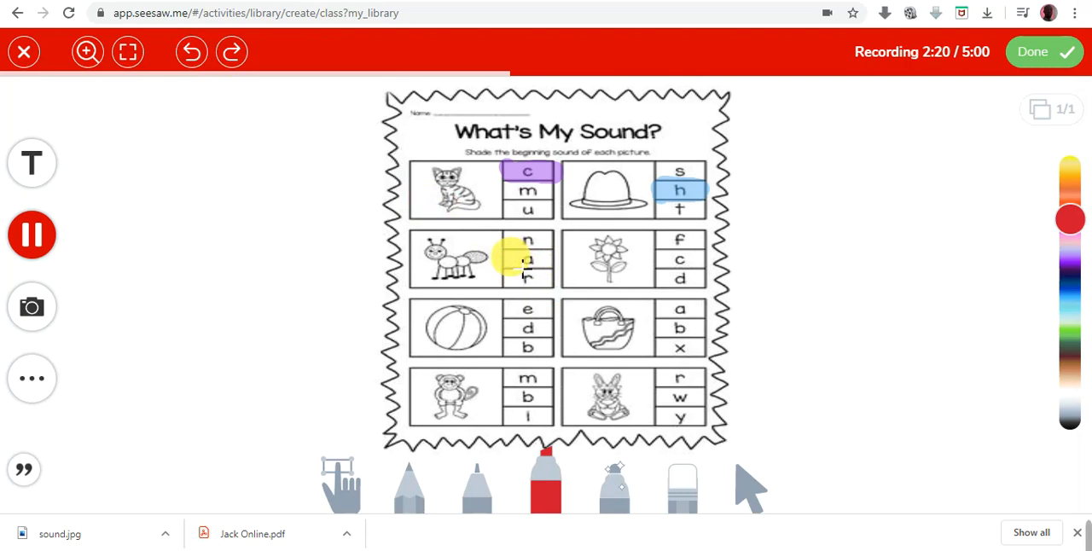
{"action": "left_click_drag", "start_coordinate": [504, 258], "coordinate": [534, 259]}
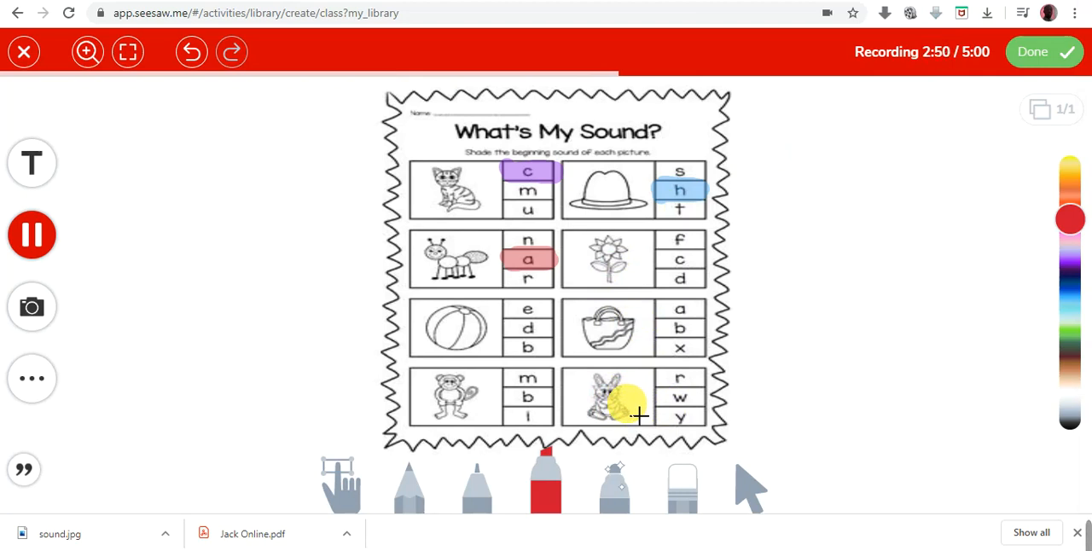
- Highlight the letter r beside the rabbit in dark purple
{"action": "left_click", "coordinate": [1072, 273]}
{"action": "mouse_move", "coordinate": [656, 378]}
{"action": "left_mouse_down"}
{"action": "mouse_move", "coordinate": [721, 384]}
{"action": "mouse_move", "coordinate": [690, 395]}
{"action": "left_mouse_up"}
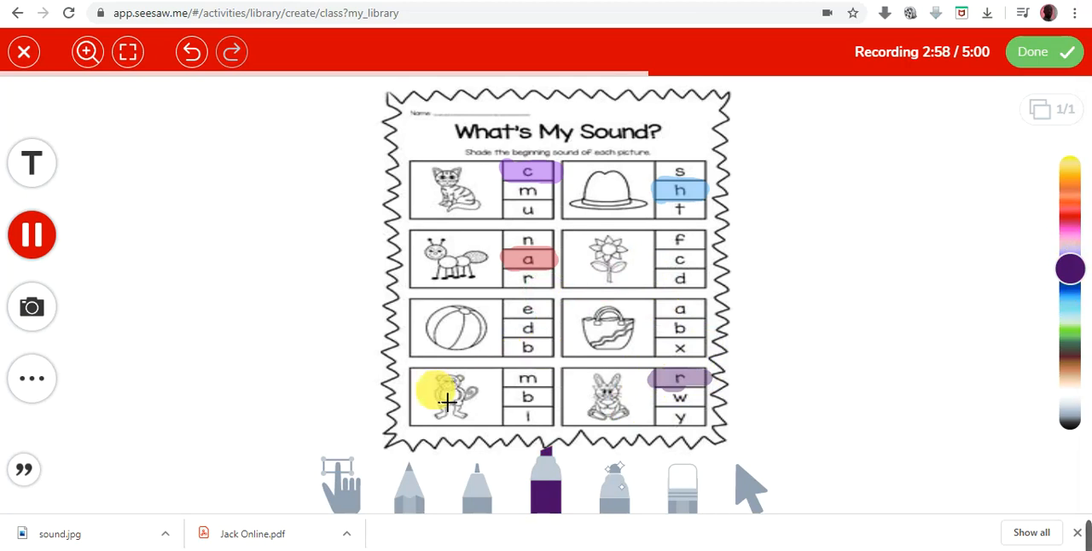
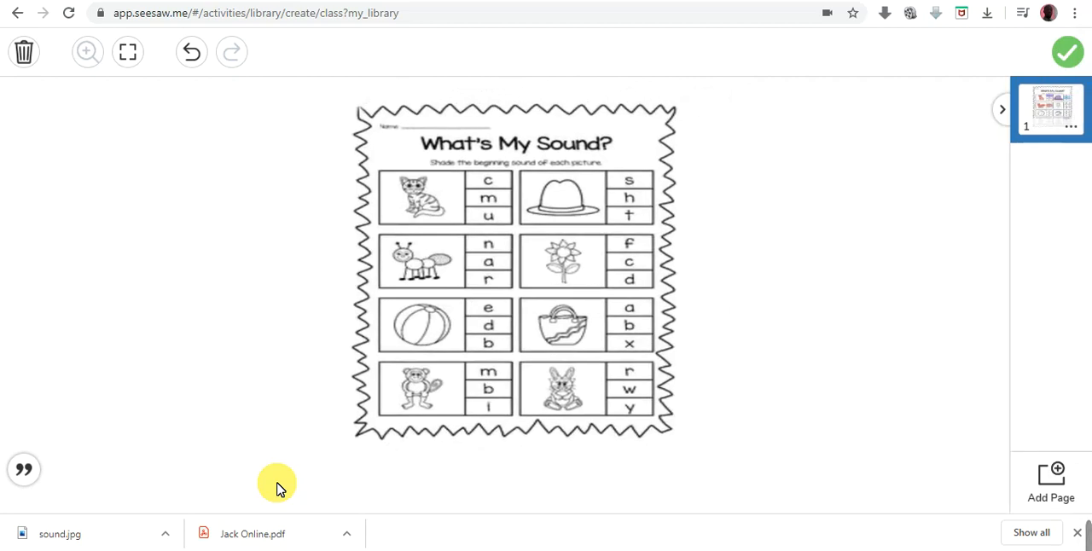
- Attach the recorded worksheet example to the Phonics activity and review the student instructions
{"action": "mouse_move", "coordinate": [332, 466]}
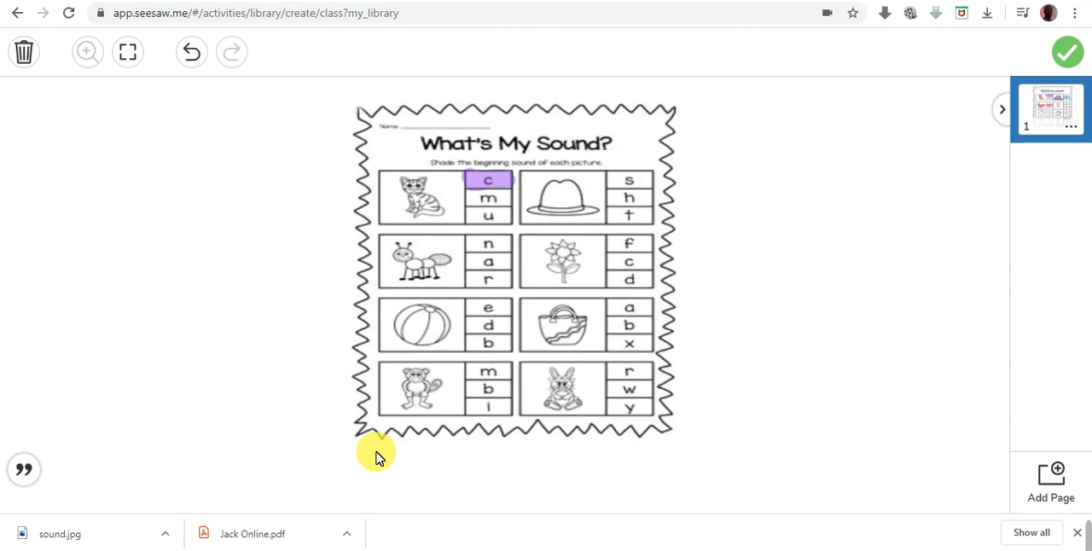
{"action": "left_click", "coordinate": [1068, 57]}
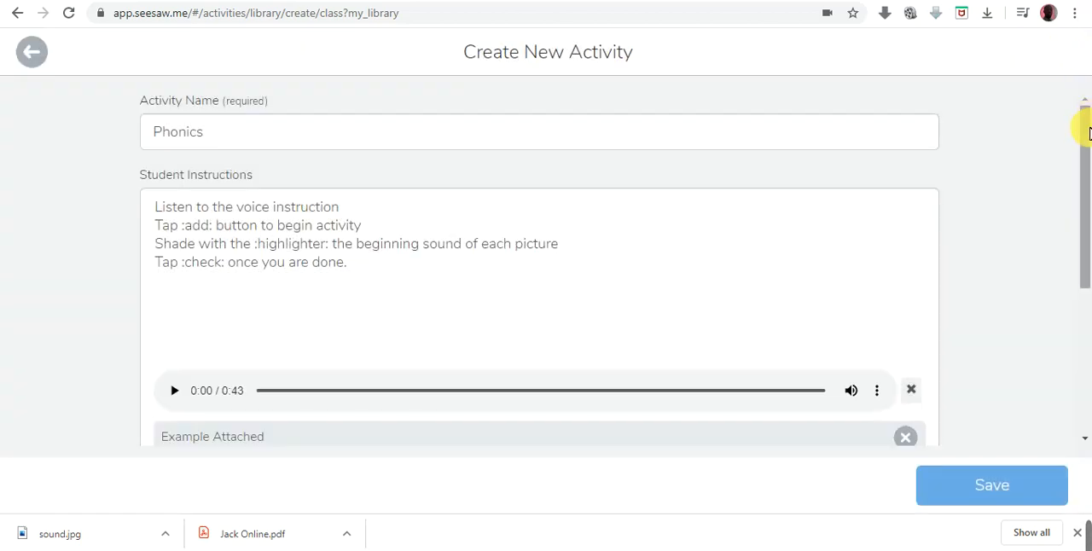
{"action": "left_click_drag", "start_coordinate": [1084, 145], "coordinate": [1084, 268]}
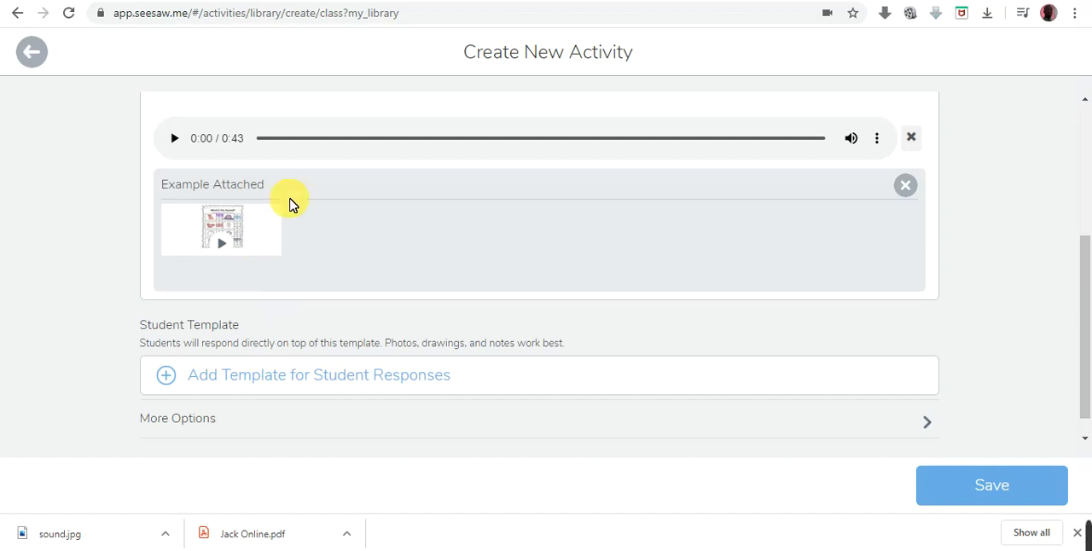
{"action": "scroll", "coordinate": [361, 217], "scroll_direction": "up", "scroll_amount": 3}
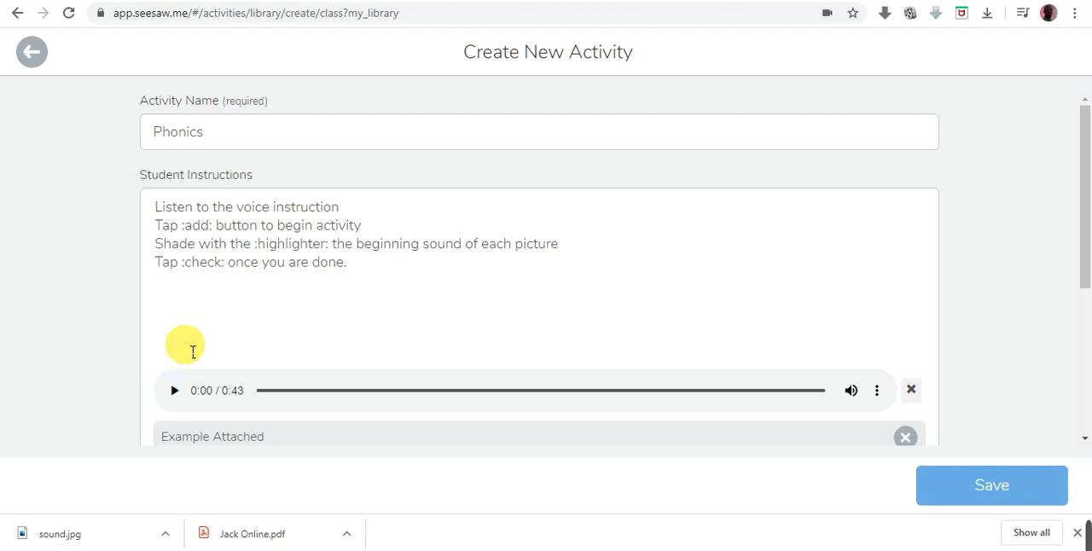
{"action": "scroll", "coordinate": [188, 347], "scroll_direction": "down", "scroll_amount": 3}
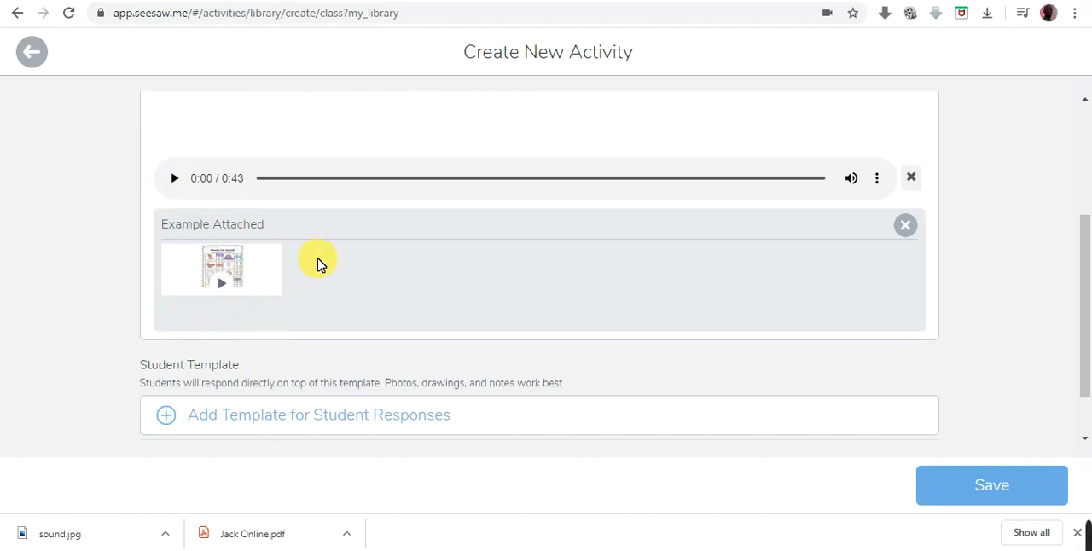
{"action": "scroll", "coordinate": [317, 261], "scroll_direction": "up", "scroll_amount": 3}
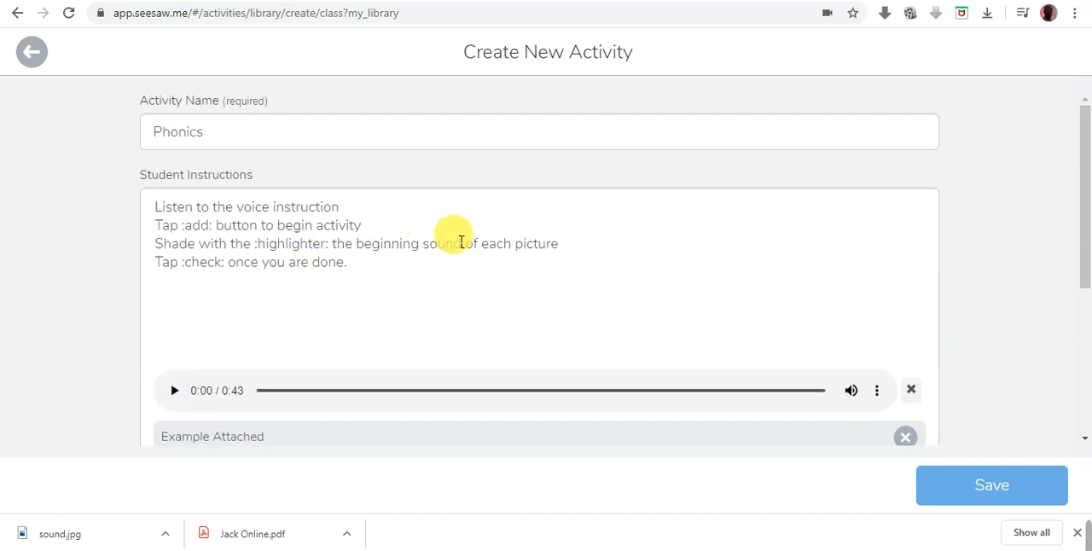
- Add the line "Colour the objects with the :highlighter: tool using different colours" after the shading instruction
{"action": "left_click", "coordinate": [576, 250]}
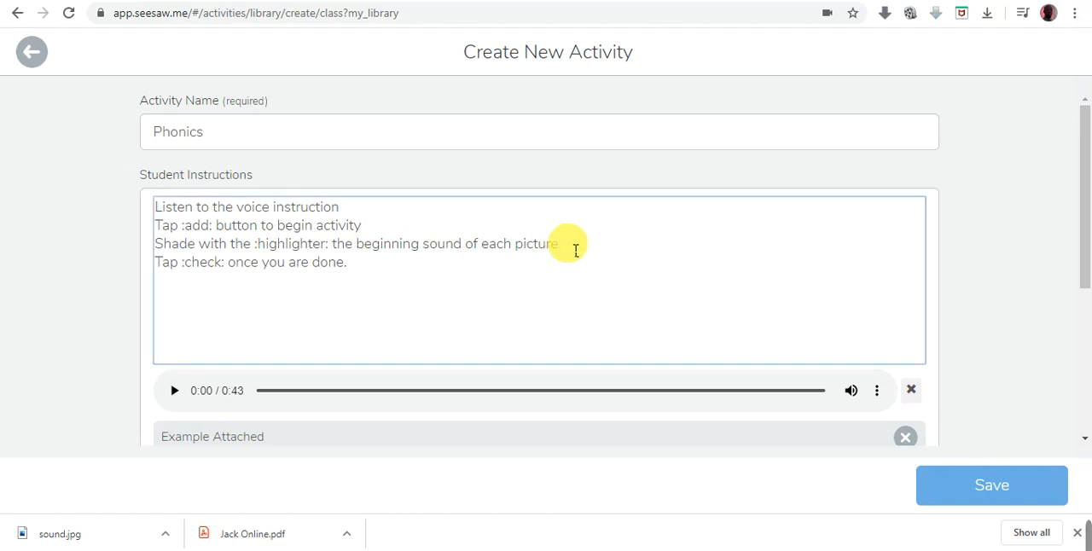
{"action": "key", "text": "Return"}
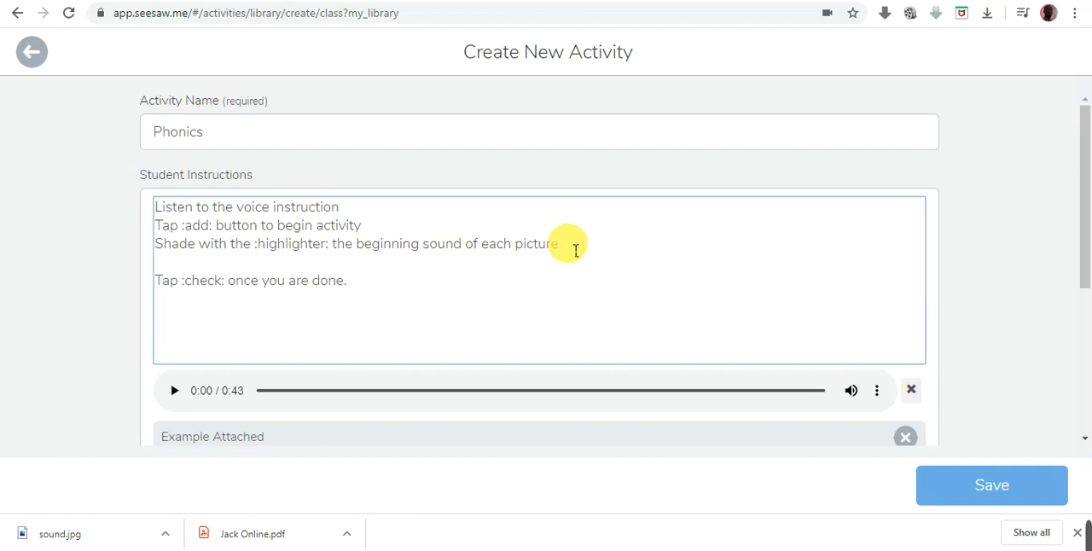
{"action": "type", "text": "Colour the "}
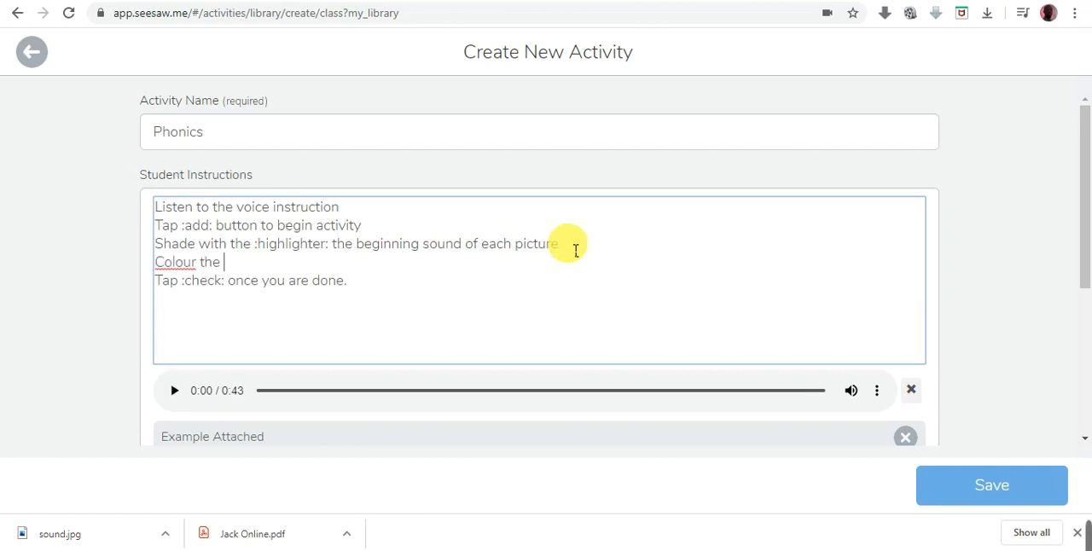
{"action": "type", "text": "objects"}
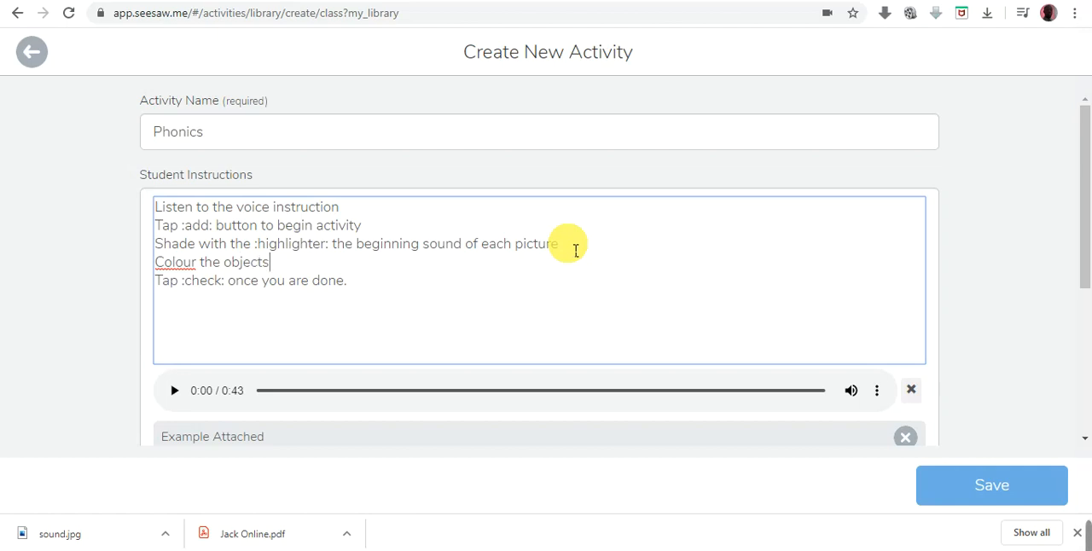
{"action": "type", "text": " with the :highli"}
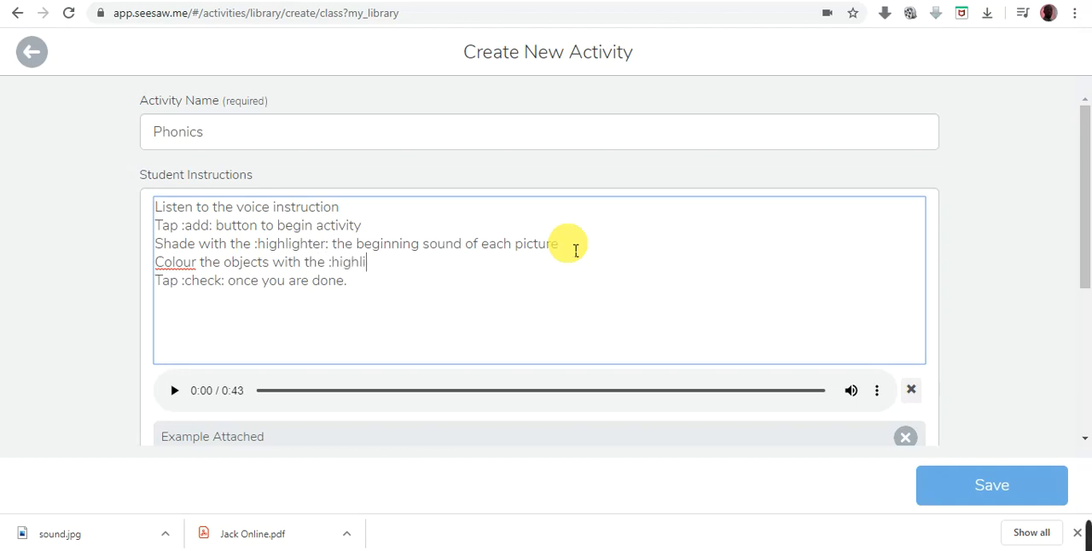
{"action": "type", "text": "ghter: t"}
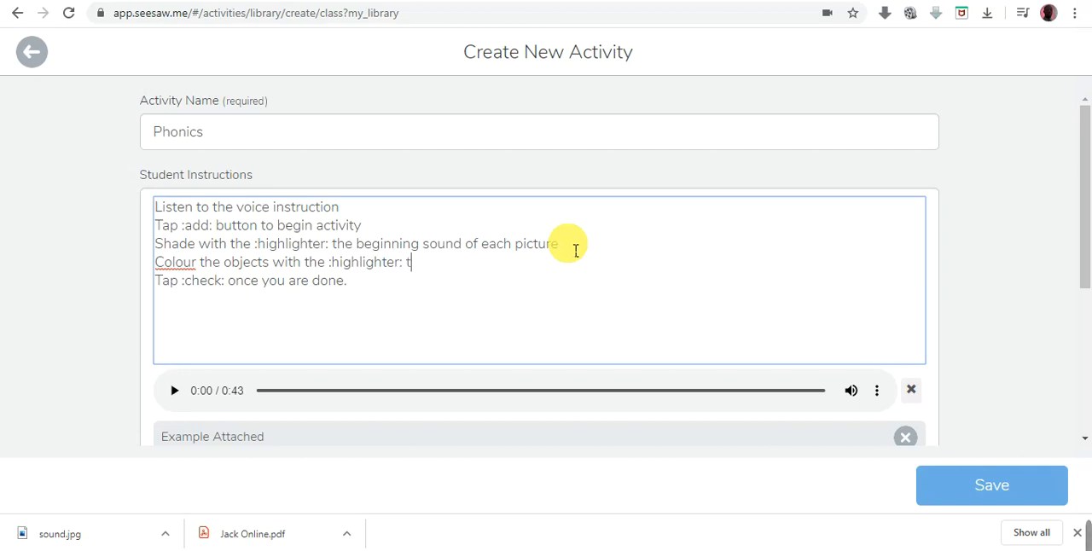
{"action": "type", "text": "ool using dif"}
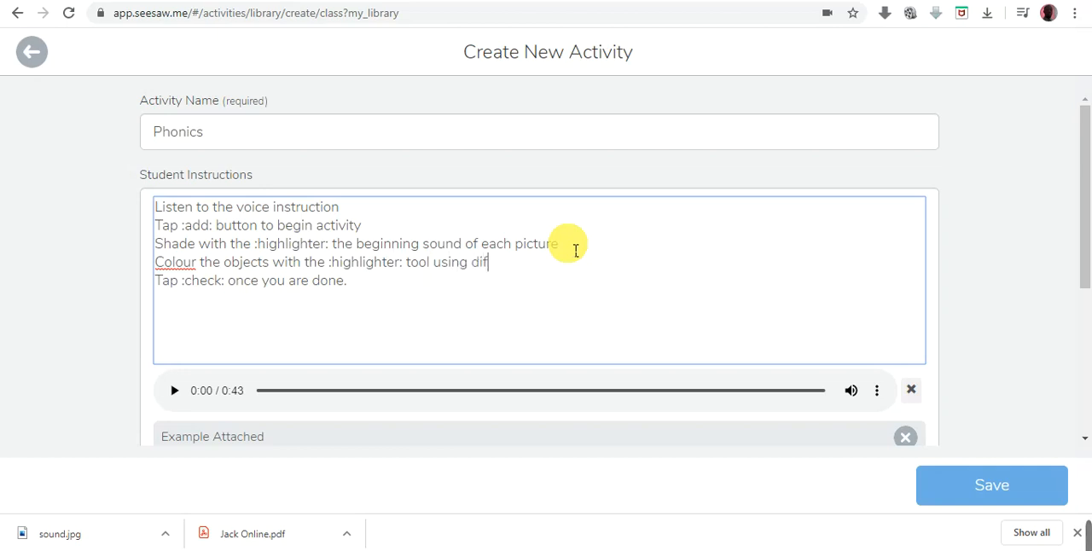
{"action": "type", "text": "ferent colours"}
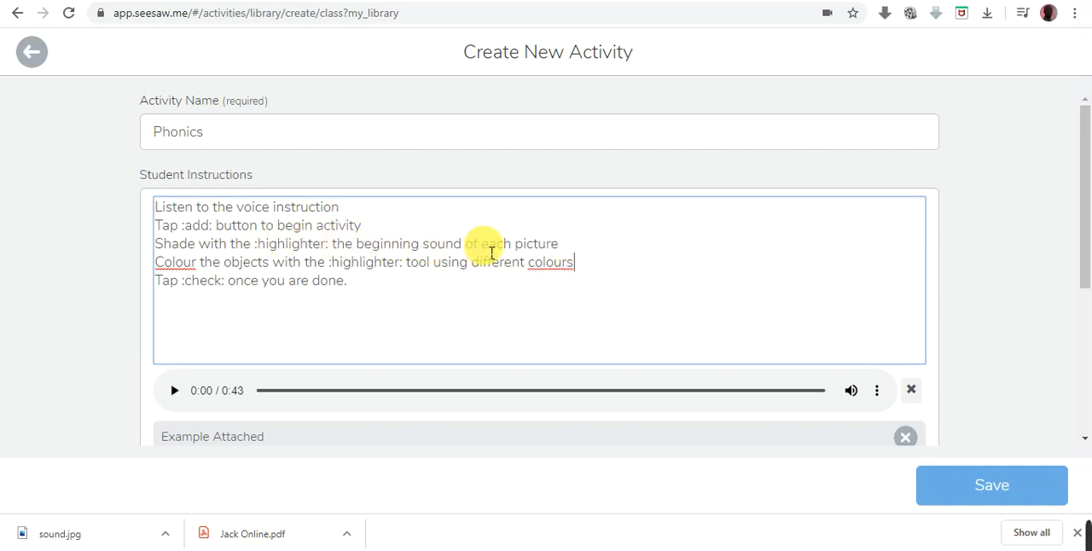
- Extend the shading instruction with the sentence "Use different colours"
{"action": "left_click", "coordinate": [570, 250]}
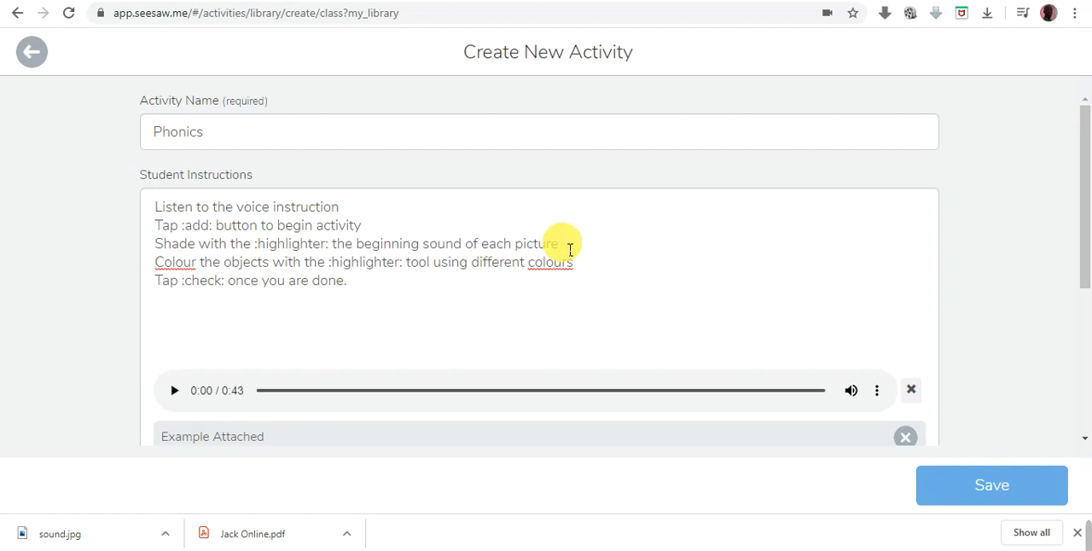
{"action": "type", "text": ". Use diff"}
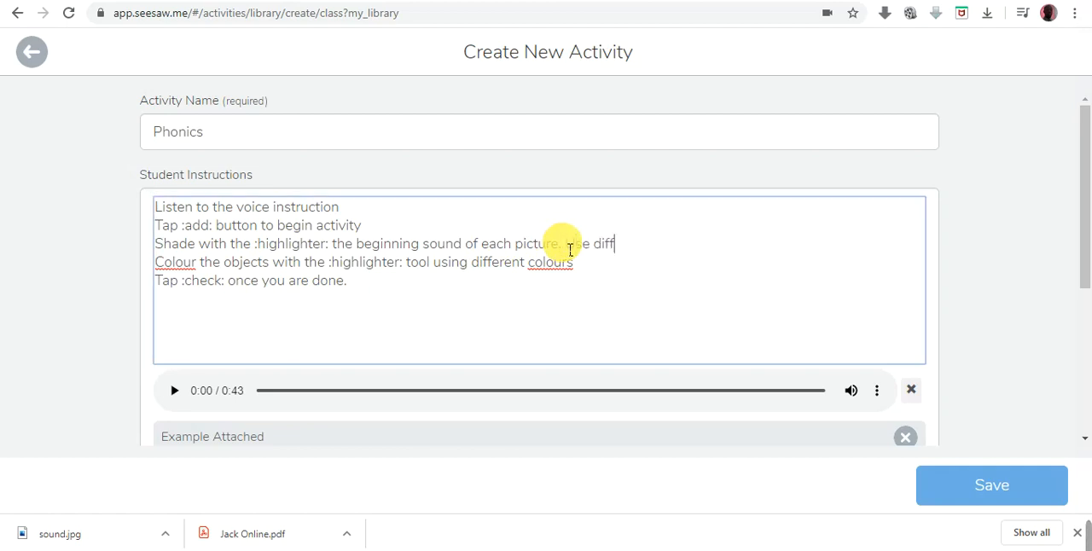
{"action": "type", "text": "erent colours"}
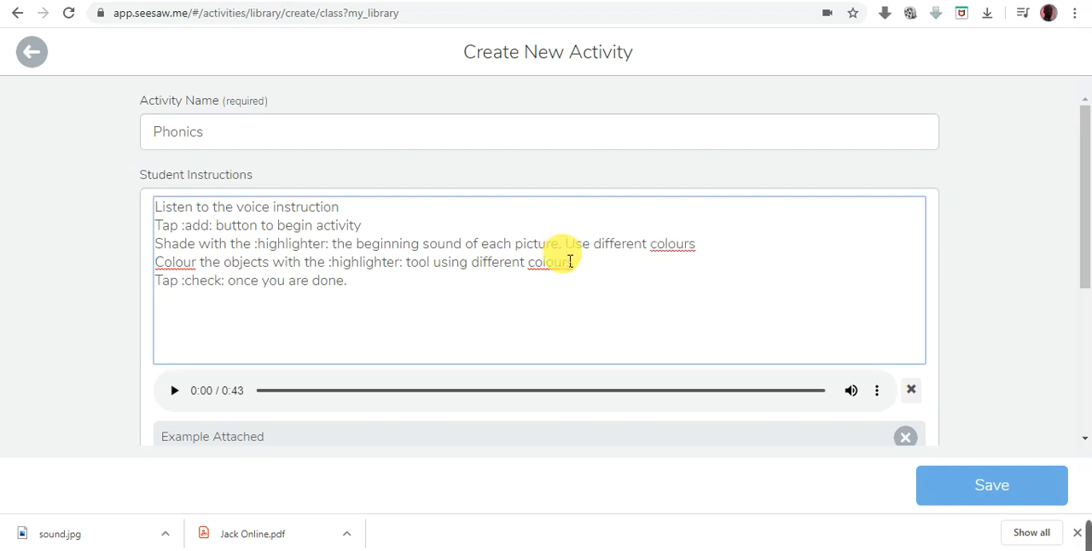
- Start a drawing template for student responses and upload the "What's My Sound?" worksheet image onto its page
{"action": "scroll", "coordinate": [567, 285], "scroll_direction": "down", "scroll_amount": 1}
{"action": "scroll", "coordinate": [567, 286], "scroll_direction": "down", "scroll_amount": 2}
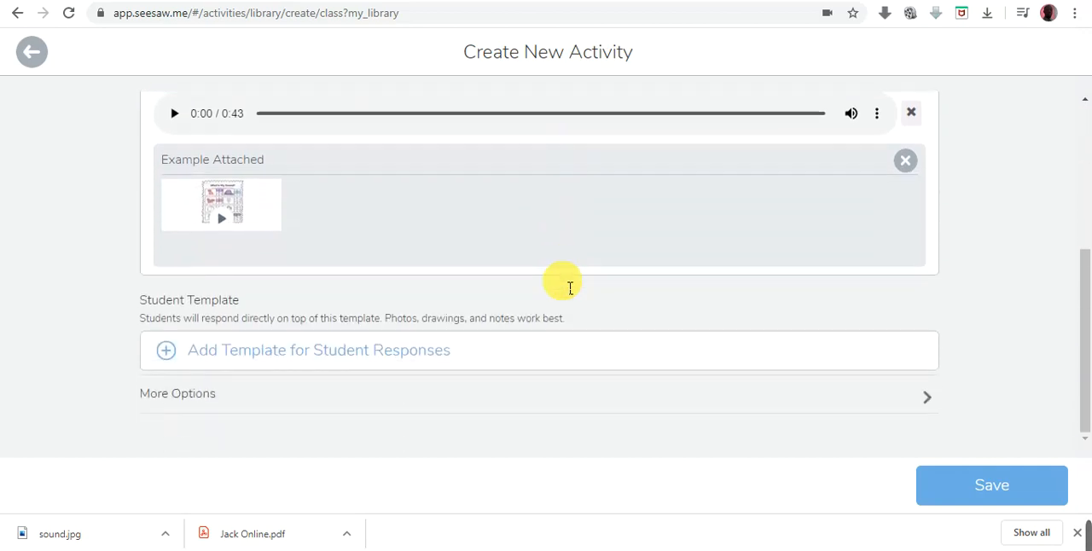
{"action": "left_click", "coordinate": [340, 359]}
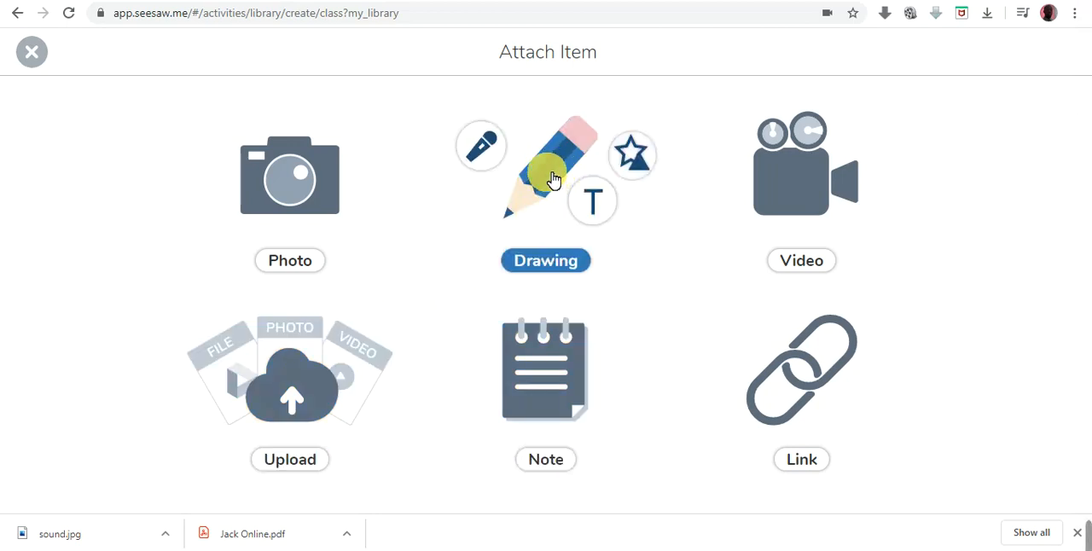
{"action": "left_click", "coordinate": [566, 163]}
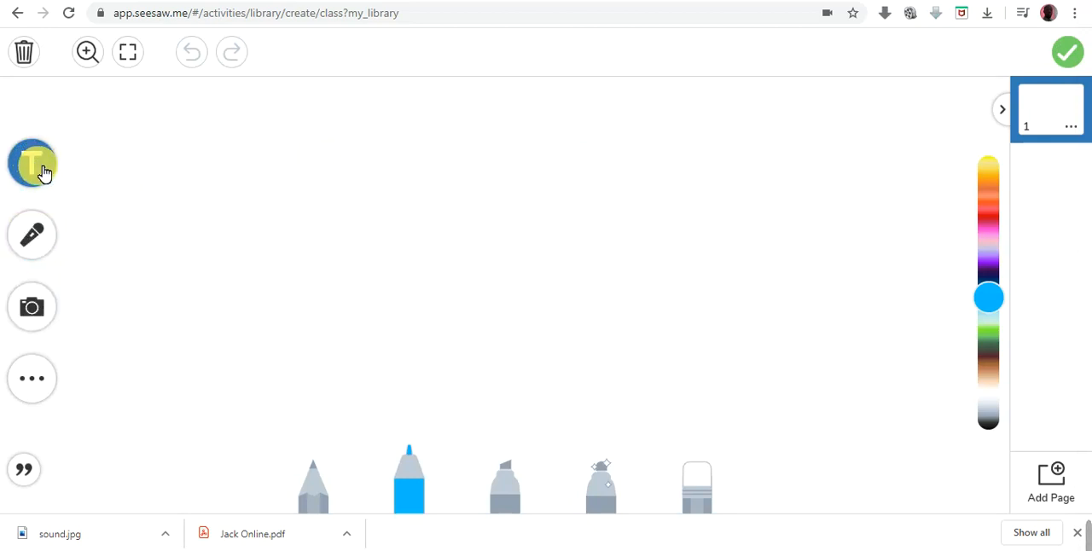
{"action": "left_click", "coordinate": [34, 305]}
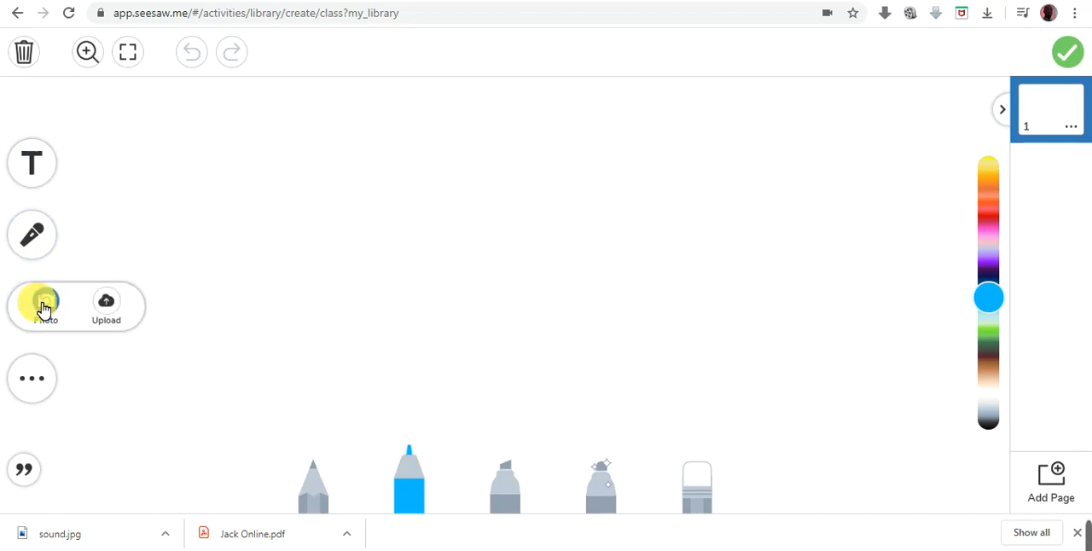
{"action": "left_click", "coordinate": [114, 314]}
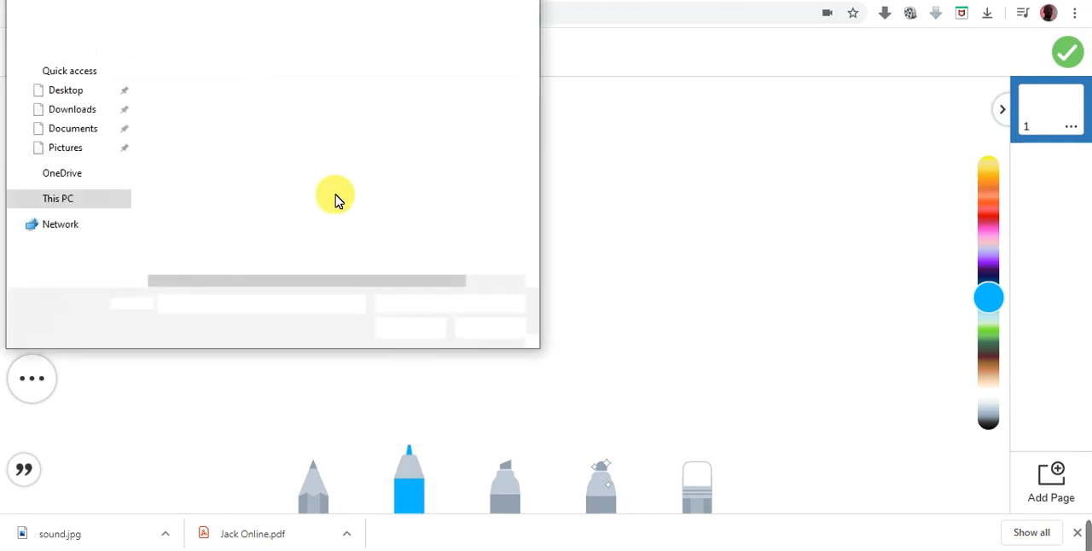
{"action": "left_click_drag", "start_coordinate": [532, 132], "coordinate": [512, 286]}
{"action": "left_click", "coordinate": [175, 265]}
{"action": "left_click", "coordinate": [406, 330]}
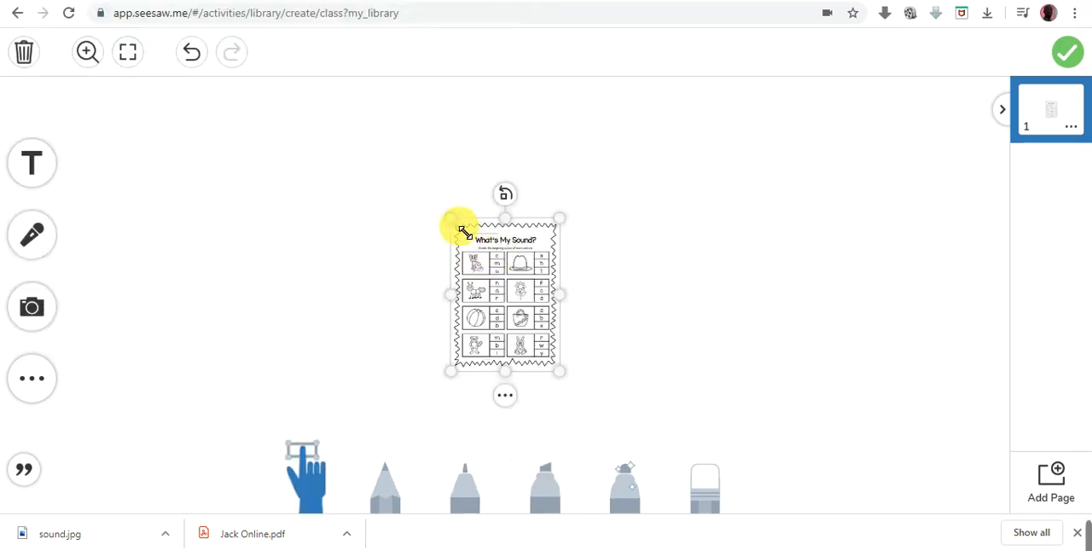
- Enlarge the worksheet image to the canvas height, widen it slightly, lock it and test that it cannot be moved
{"action": "left_click_drag", "start_coordinate": [456, 227], "coordinate": [294, 124]}
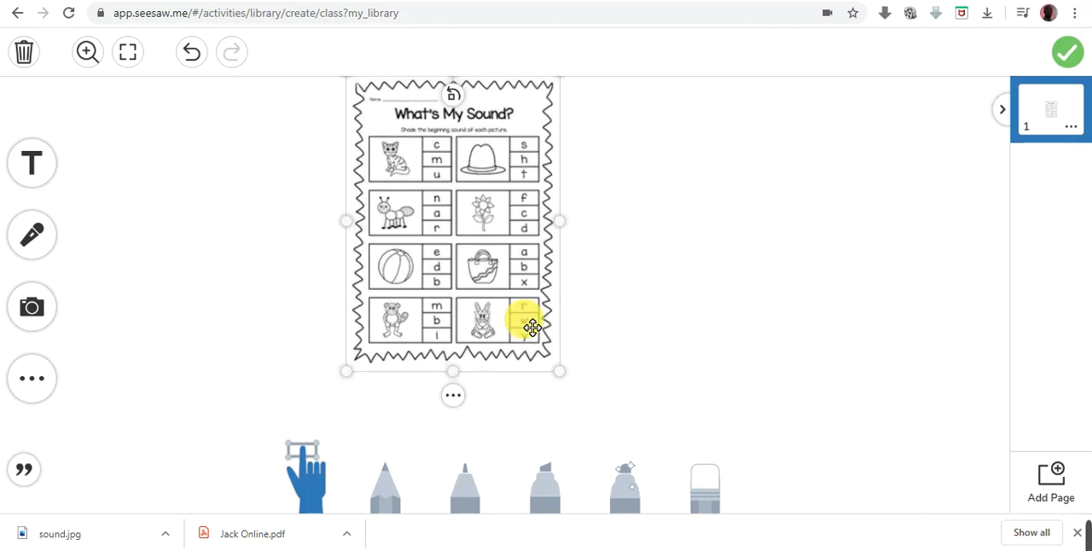
{"action": "left_click_drag", "start_coordinate": [559, 367], "coordinate": [692, 444]}
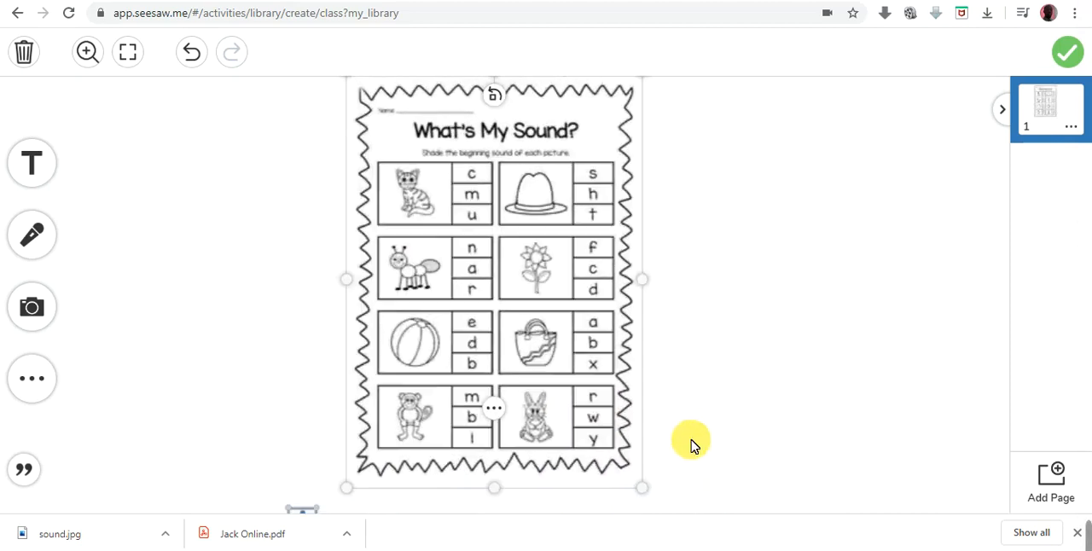
{"action": "left_click_drag", "start_coordinate": [649, 285], "coordinate": [699, 285]}
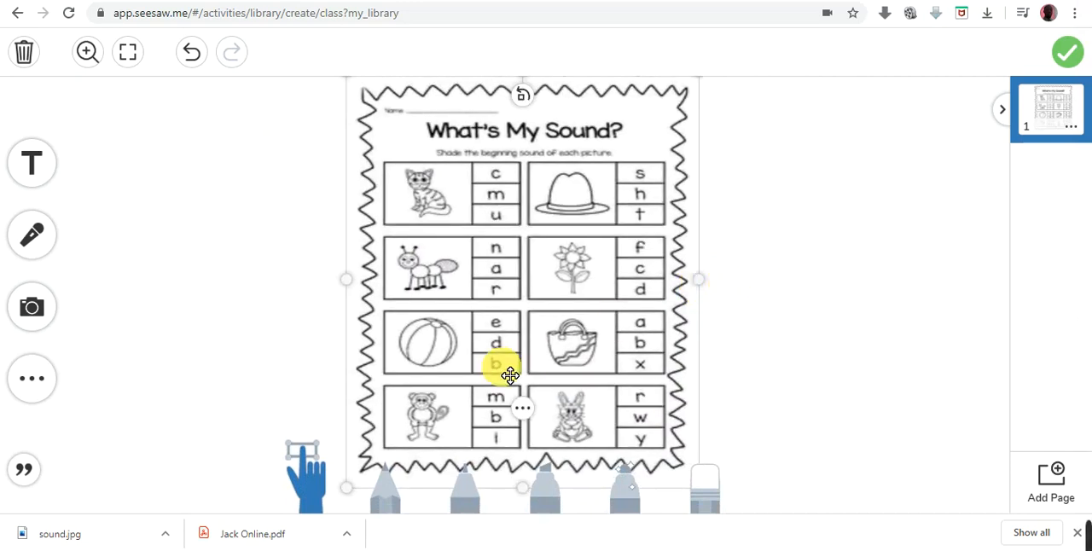
{"action": "left_click", "coordinate": [522, 407]}
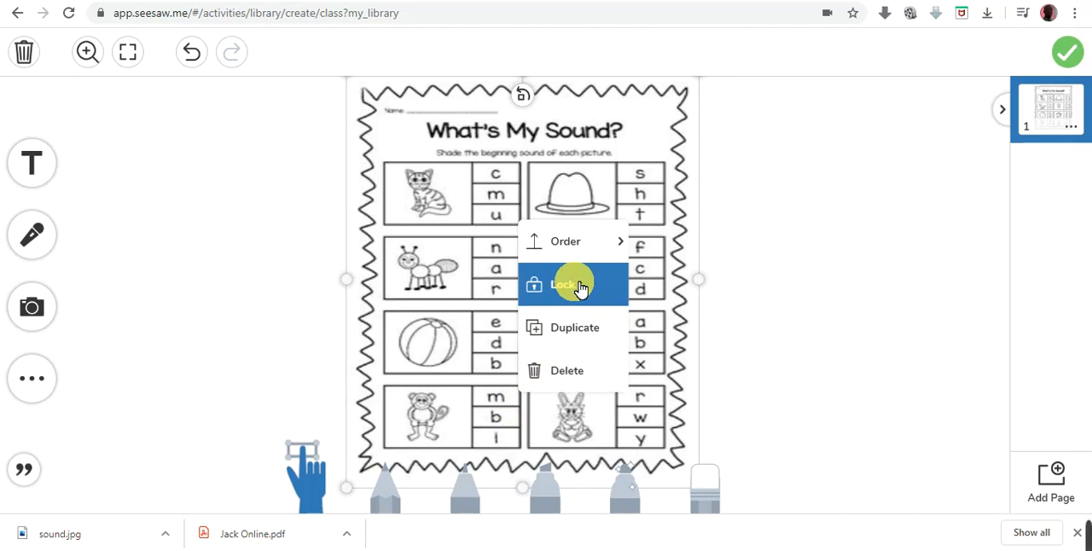
{"action": "left_click", "coordinate": [578, 287]}
{"action": "left_click_drag", "start_coordinate": [521, 239], "coordinate": [620, 215]}
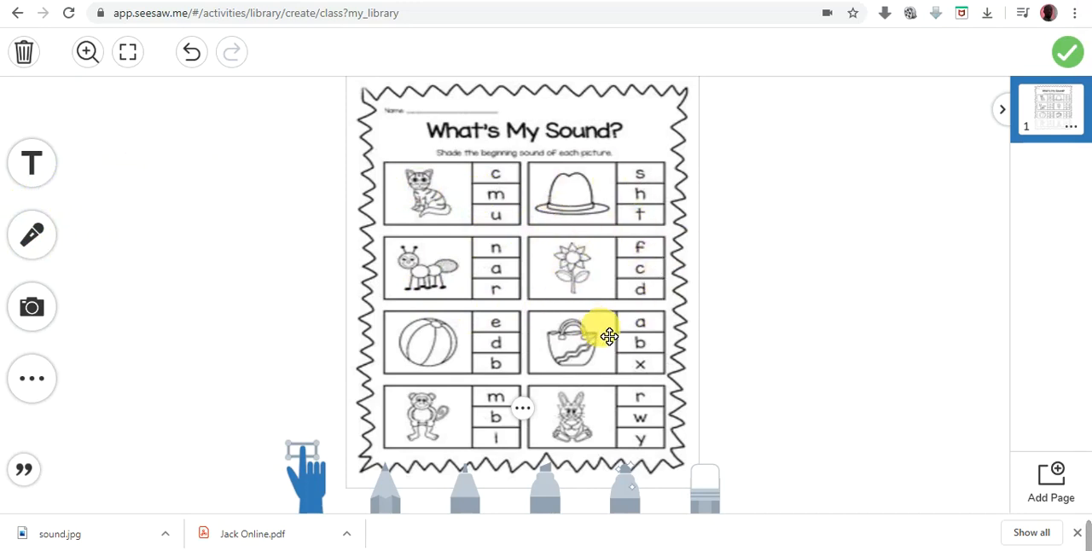
{"action": "left_click", "coordinate": [467, 487]}
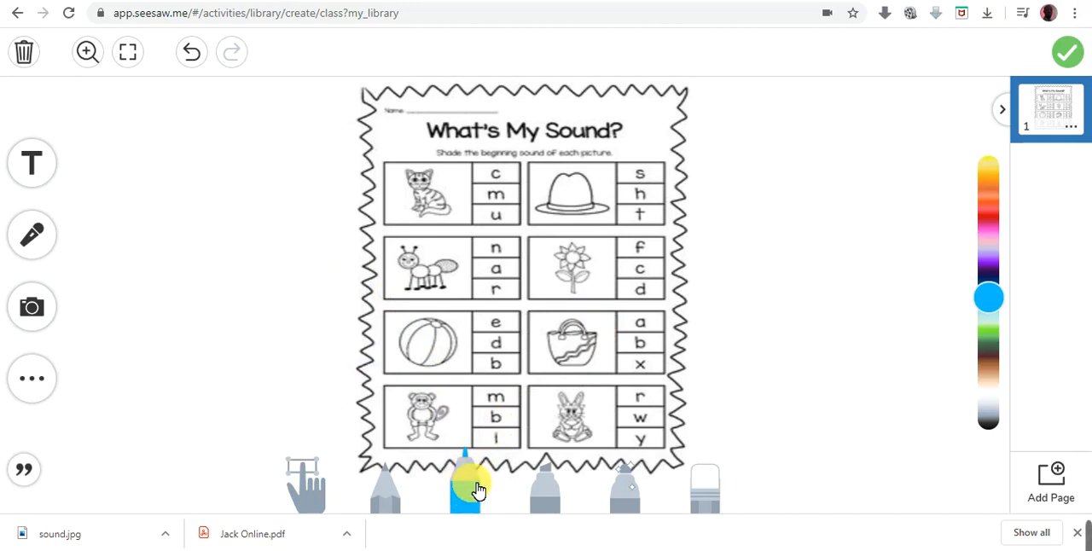
{"action": "left_click", "coordinate": [551, 501]}
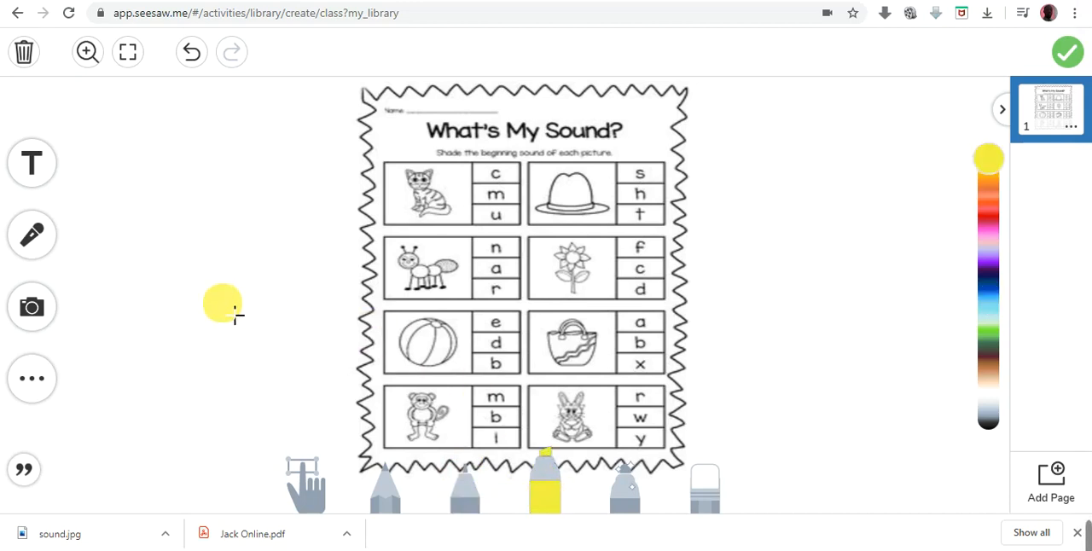
- Add a text label reading "Shade" beside the worksheet's upper-left corner
{"action": "left_click", "coordinate": [37, 181]}
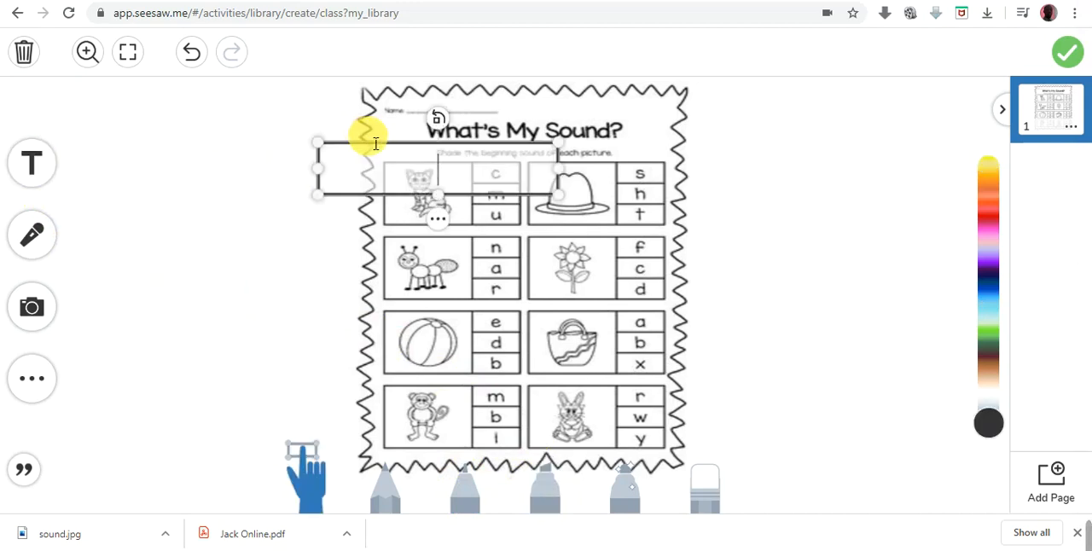
{"action": "left_click_drag", "start_coordinate": [380, 147], "coordinate": [175, 100]}
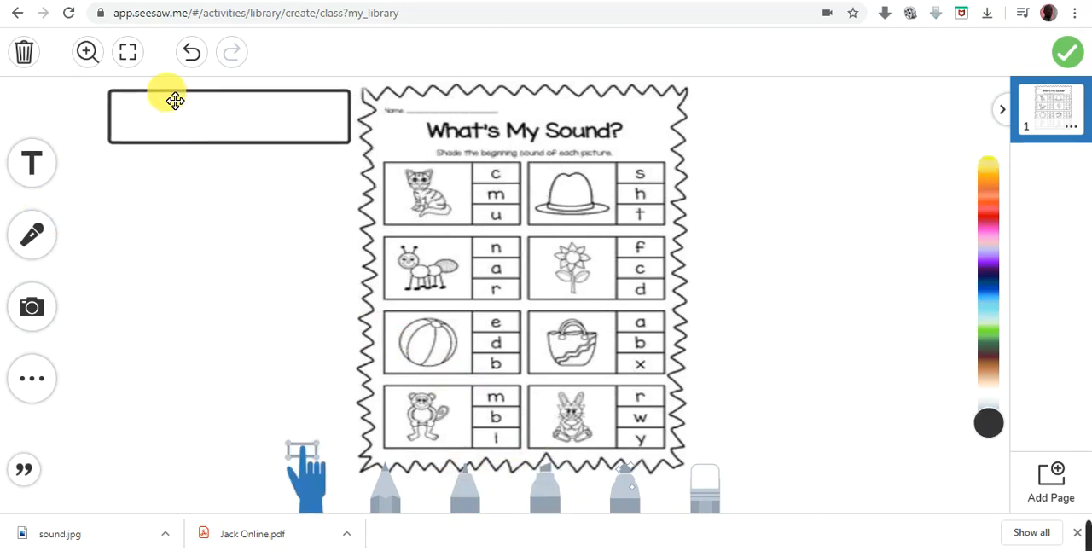
{"action": "left_click", "coordinate": [174, 100]}
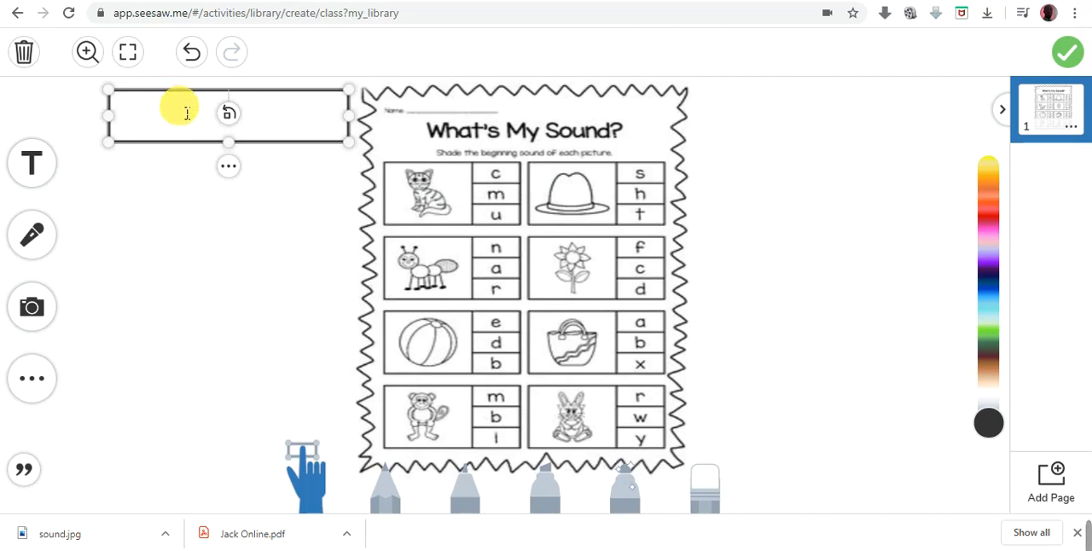
{"action": "type", "text": "Shase"}
{"action": "key", "text": "BackSpace"}
{"action": "key", "text": "BackSpace"}
{"action": "type", "text": "de"}
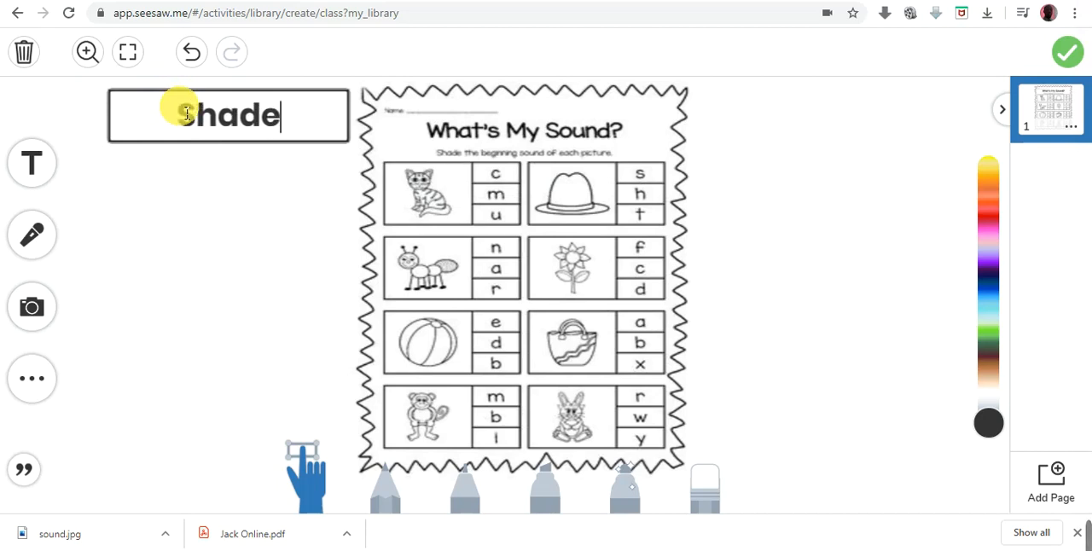
{"action": "left_click", "coordinate": [284, 216]}
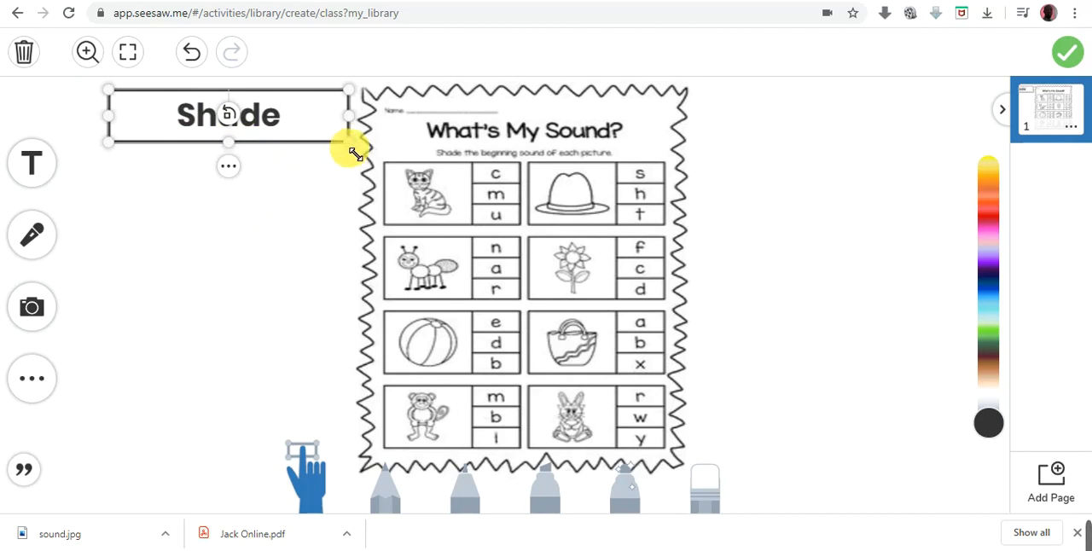
- Shrink the "Shade" label, try several fonts on it and style it in Script with white text on a solid dark background
{"action": "left_click_drag", "start_coordinate": [357, 153], "coordinate": [231, 146]}
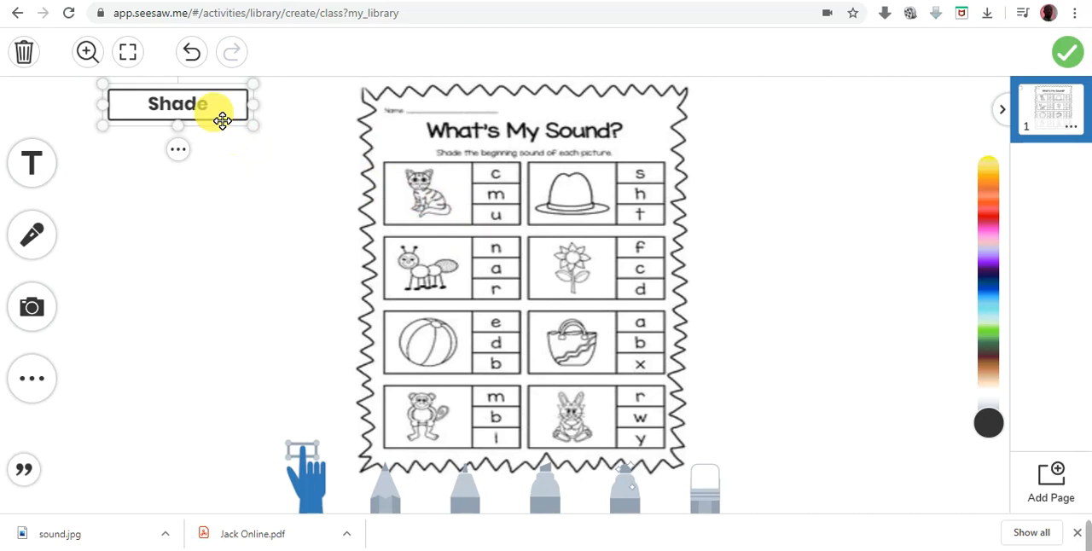
{"action": "left_click", "coordinate": [177, 149]}
{"action": "left_click", "coordinate": [212, 161]}
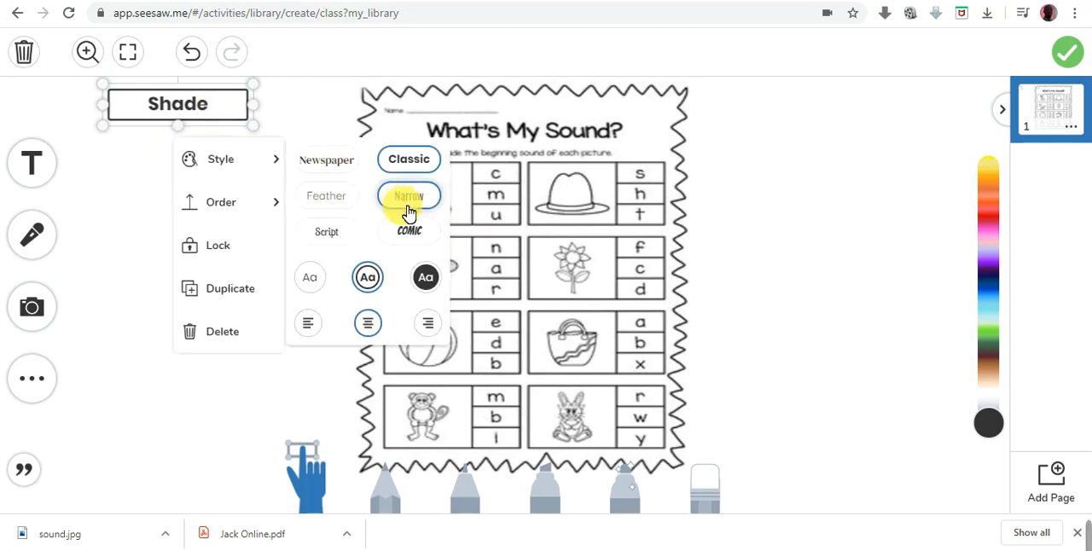
{"action": "left_click", "coordinate": [354, 227]}
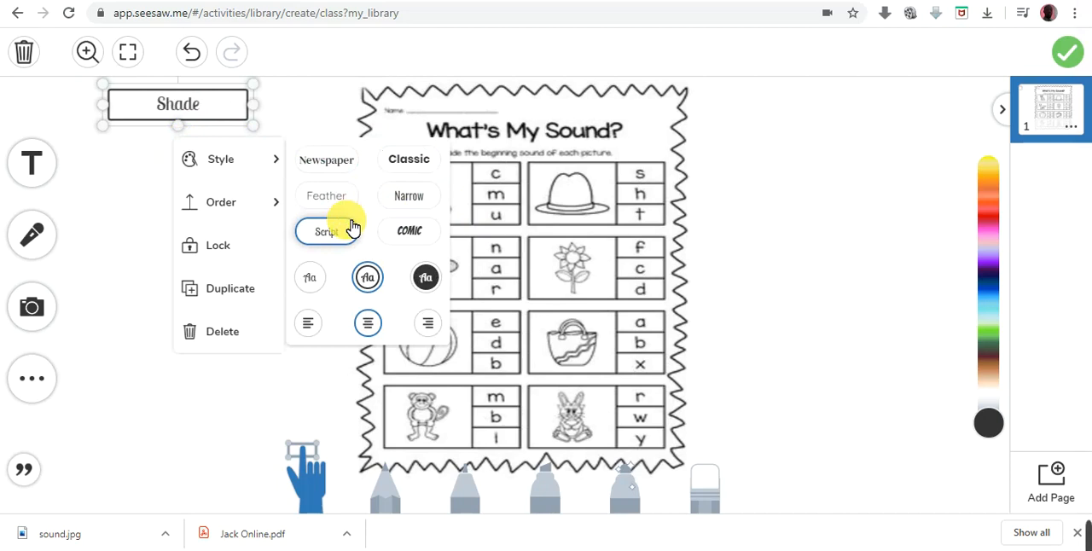
{"action": "left_click", "coordinate": [409, 232]}
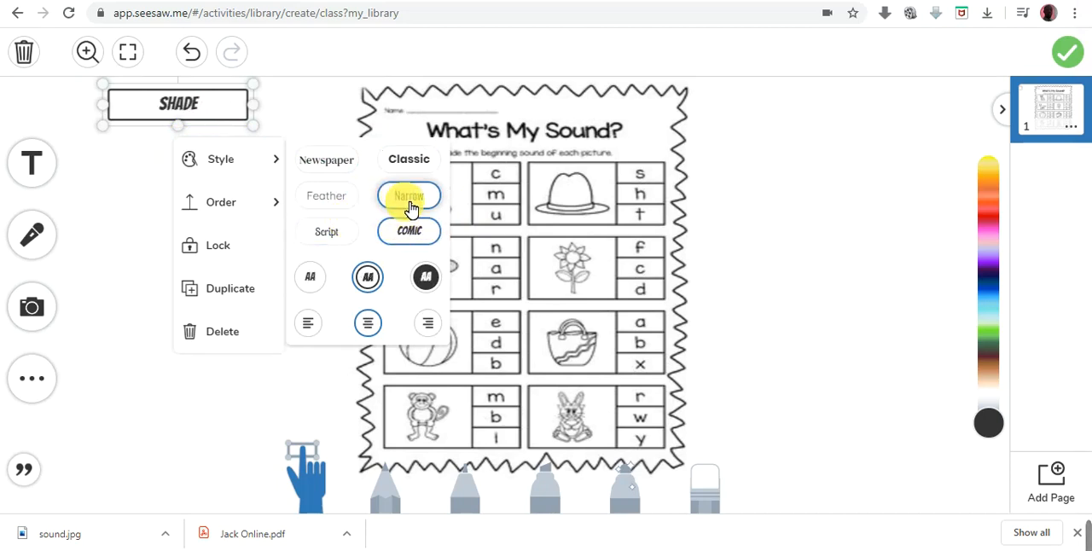
{"action": "left_click", "coordinate": [411, 201]}
{"action": "left_click", "coordinate": [410, 163]}
{"action": "left_click", "coordinate": [352, 164]}
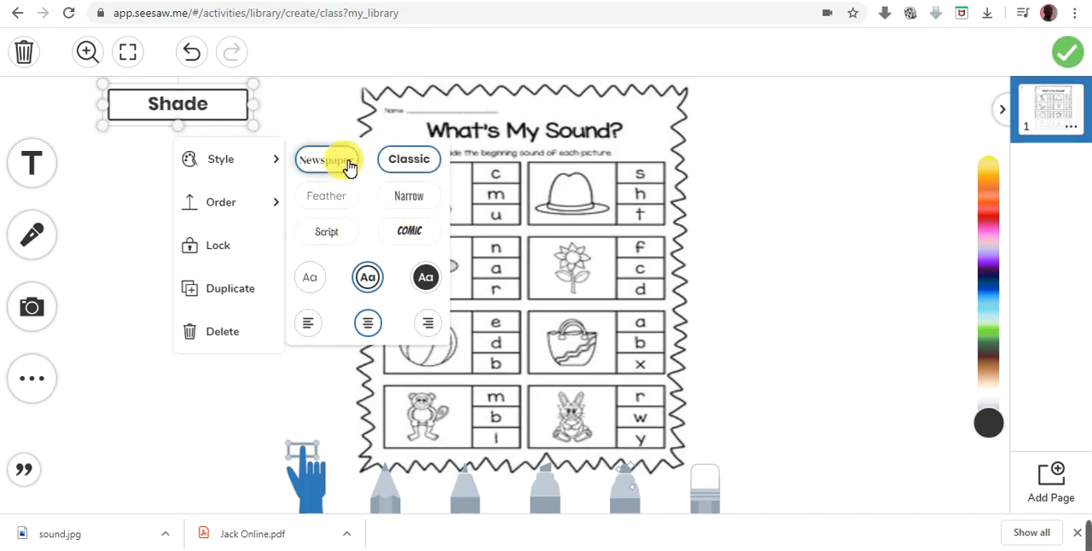
{"action": "left_click", "coordinate": [341, 198]}
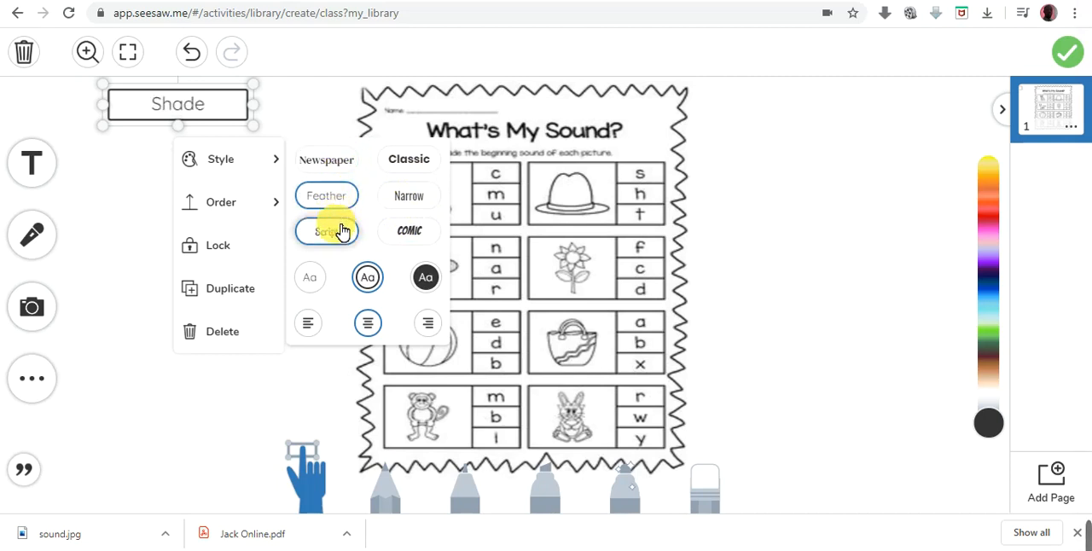
{"action": "left_click", "coordinate": [341, 231]}
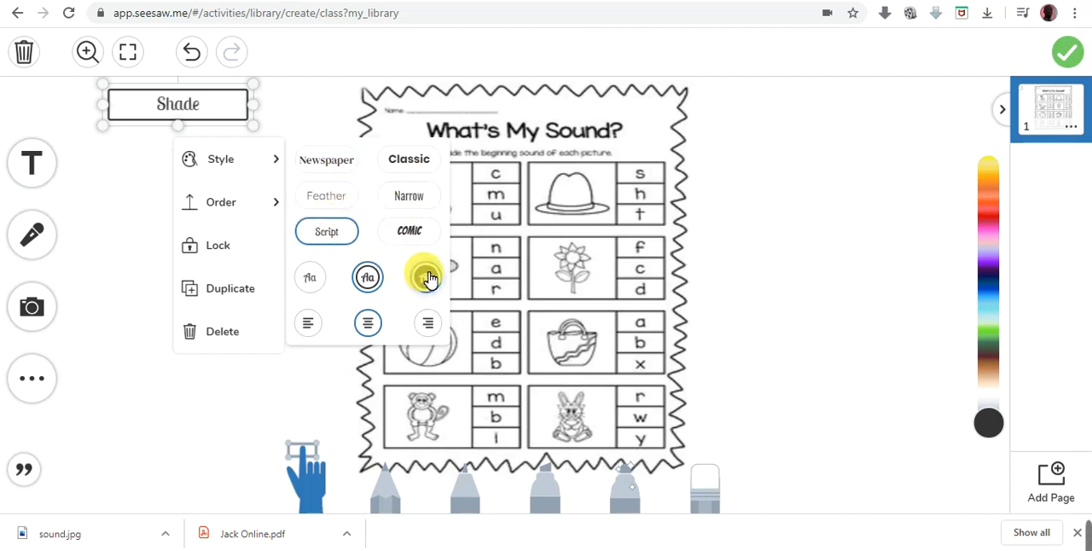
{"action": "left_click", "coordinate": [427, 277]}
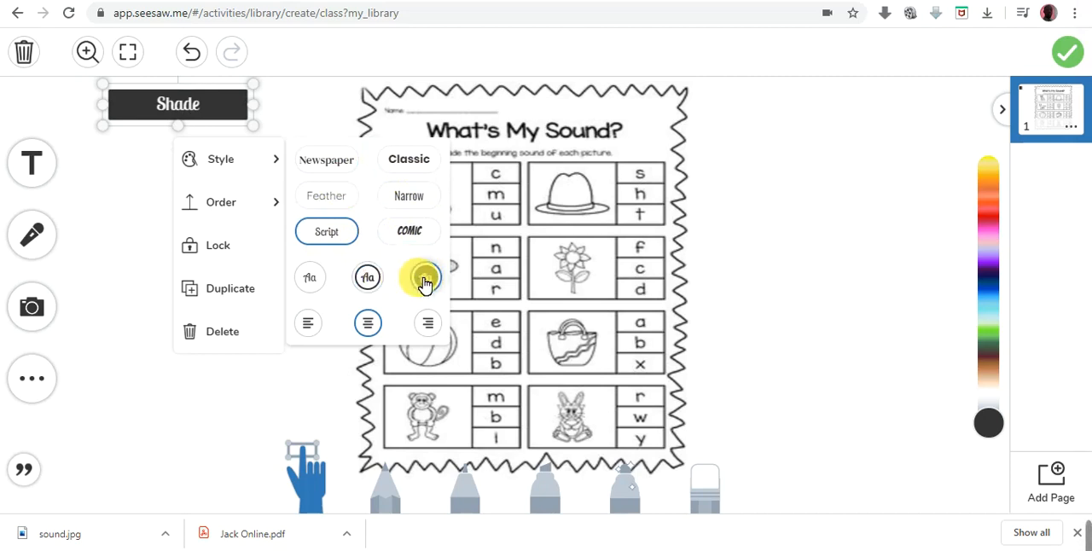
- Extend the label's text to read "Shade the beginning sound of each picture"
{"action": "left_click", "coordinate": [217, 115]}
{"action": "left_click", "coordinate": [239, 169]}
{"action": "left_click", "coordinate": [229, 116]}
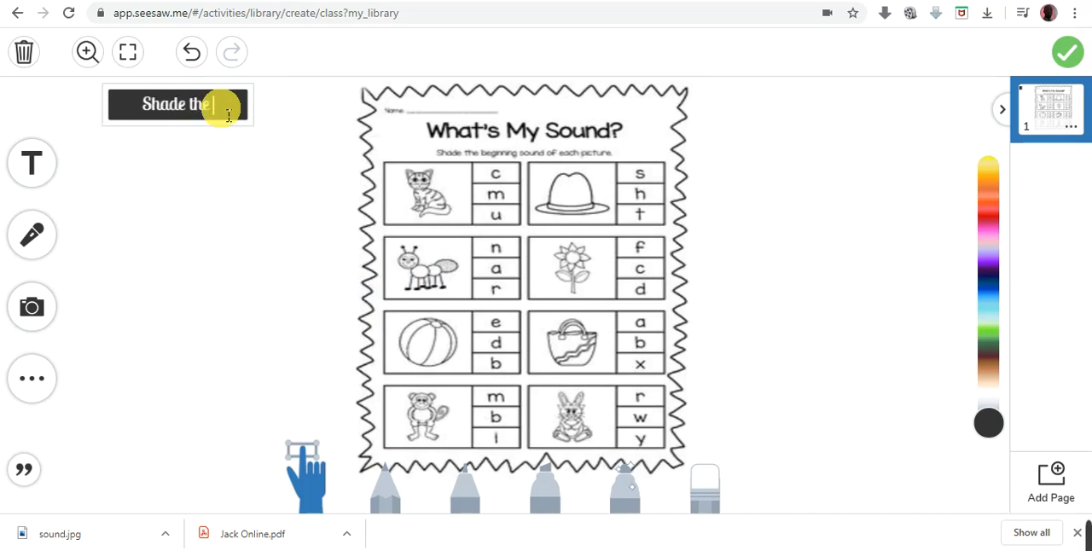
{"action": "type", "text": "begi"}
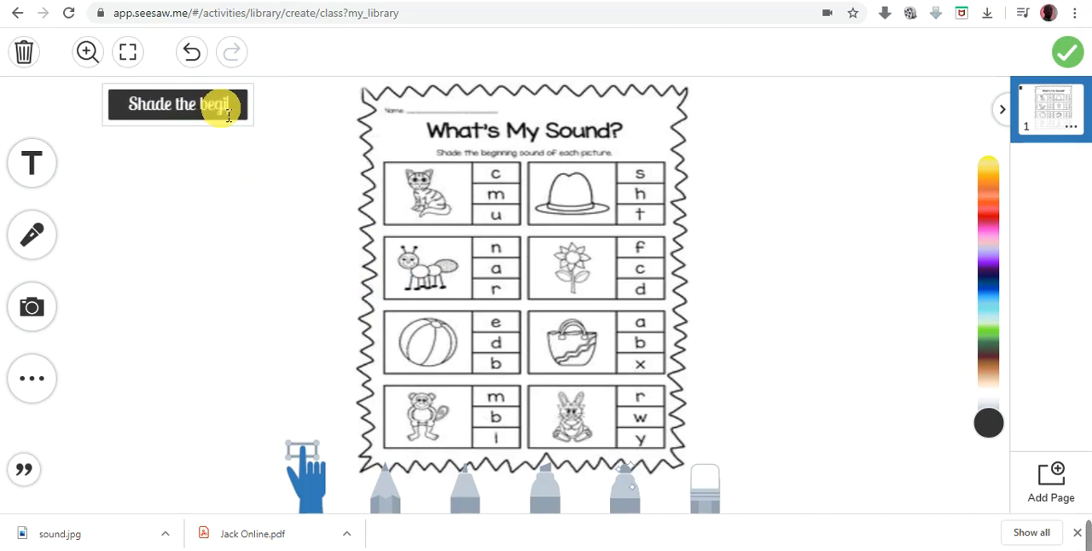
{"action": "type", "text": "nnig"}
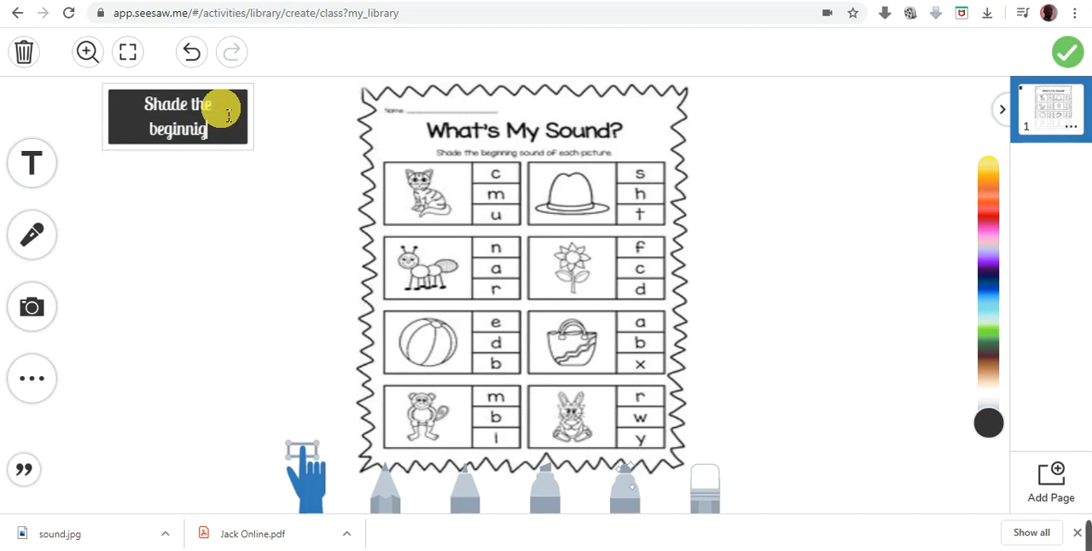
{"action": "key", "text": "BackSpace"}
{"action": "type", "text": "ng soun"}
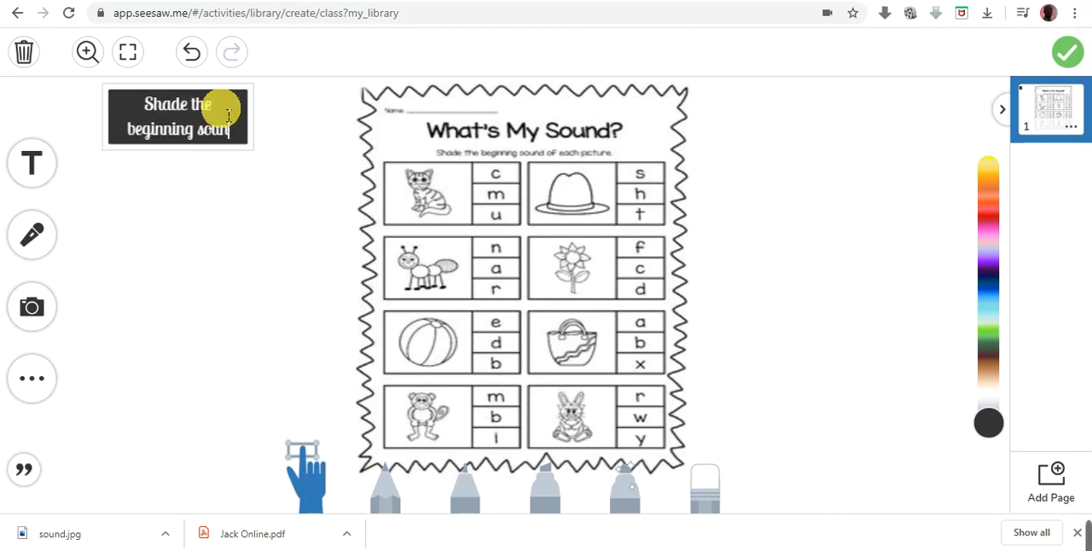
{"action": "type", "text": "d of ea"}
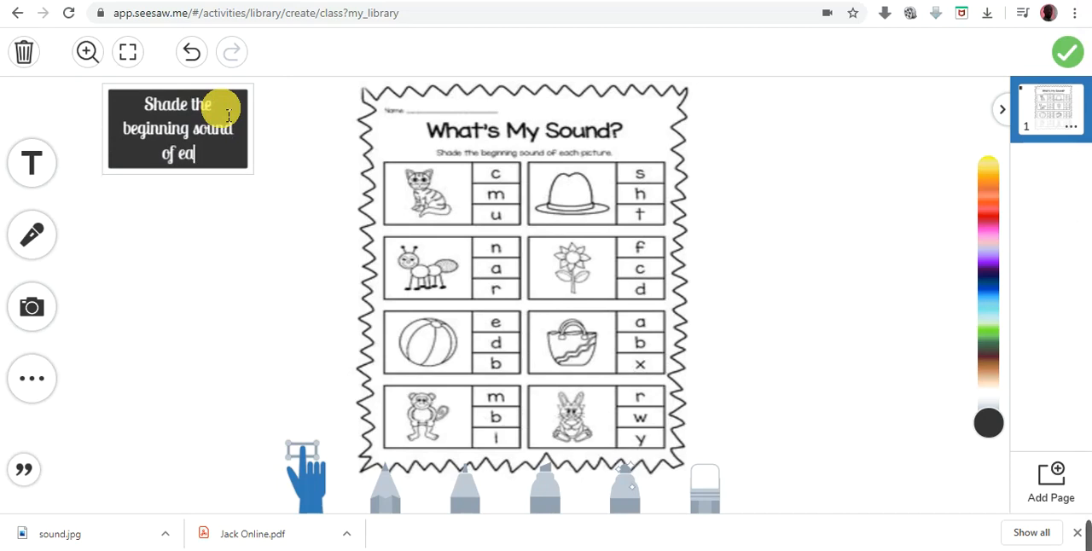
{"action": "type", "text": "ch picture"}
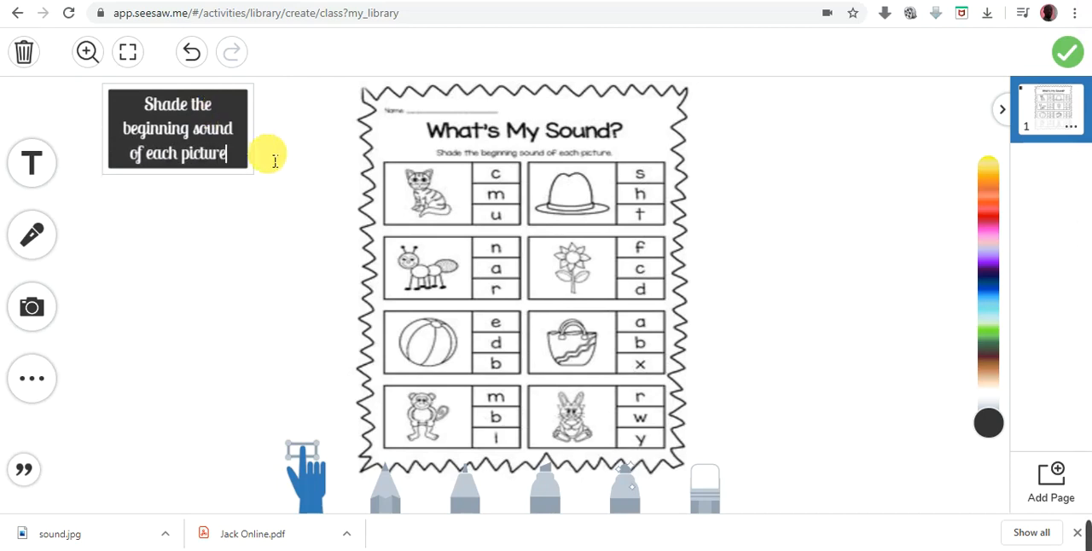
{"action": "left_click", "coordinate": [284, 214]}
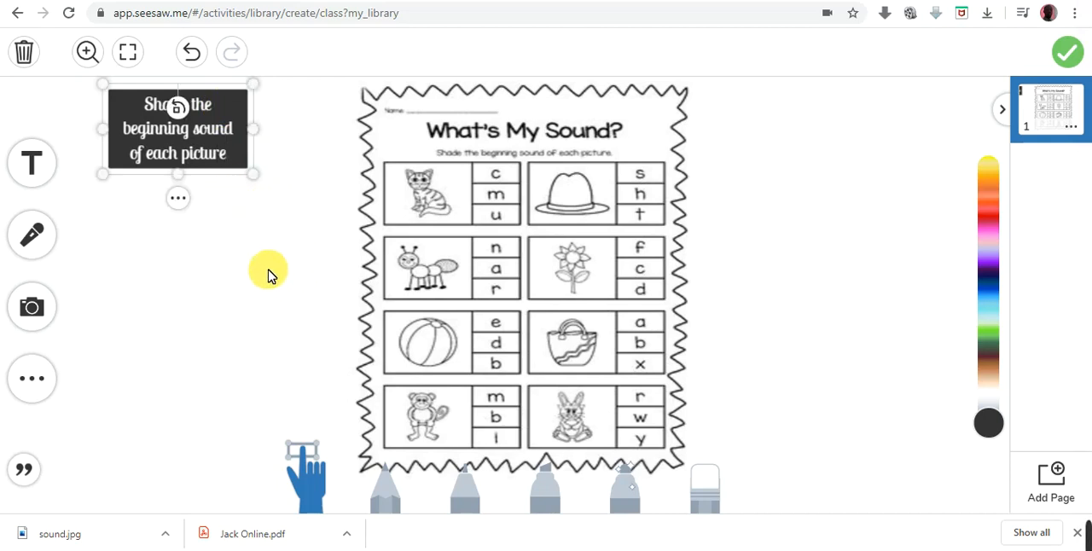
- Enlarge and widen the instruction label up to the worksheet's left edge so its text fits on two lines
{"action": "left_click", "coordinate": [260, 221]}
{"action": "left_click", "coordinate": [235, 158]}
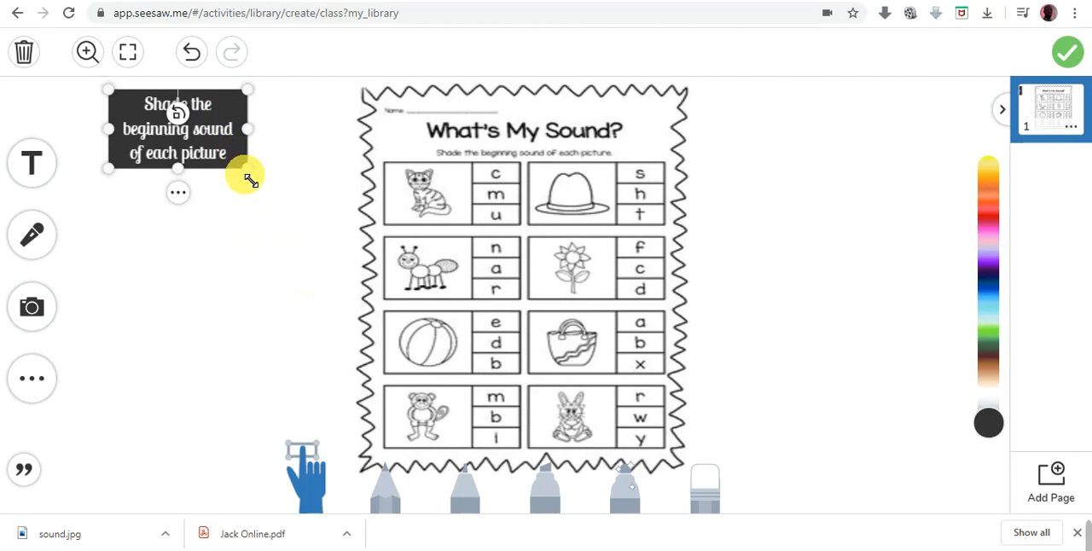
{"action": "left_click_drag", "start_coordinate": [254, 177], "coordinate": [318, 192]}
{"action": "left_click_drag", "start_coordinate": [318, 150], "coordinate": [367, 153]}
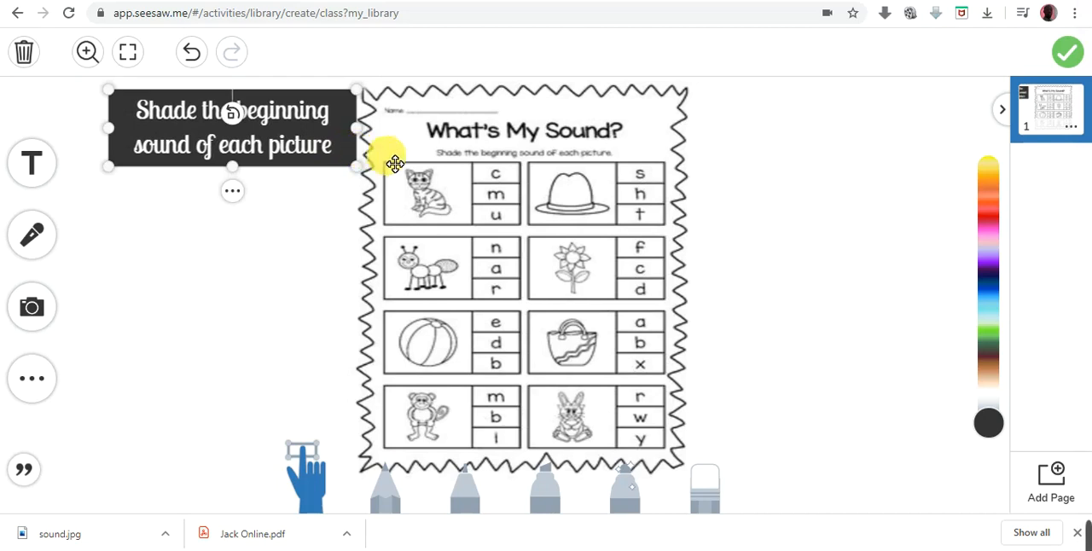
{"action": "left_click", "coordinate": [255, 212]}
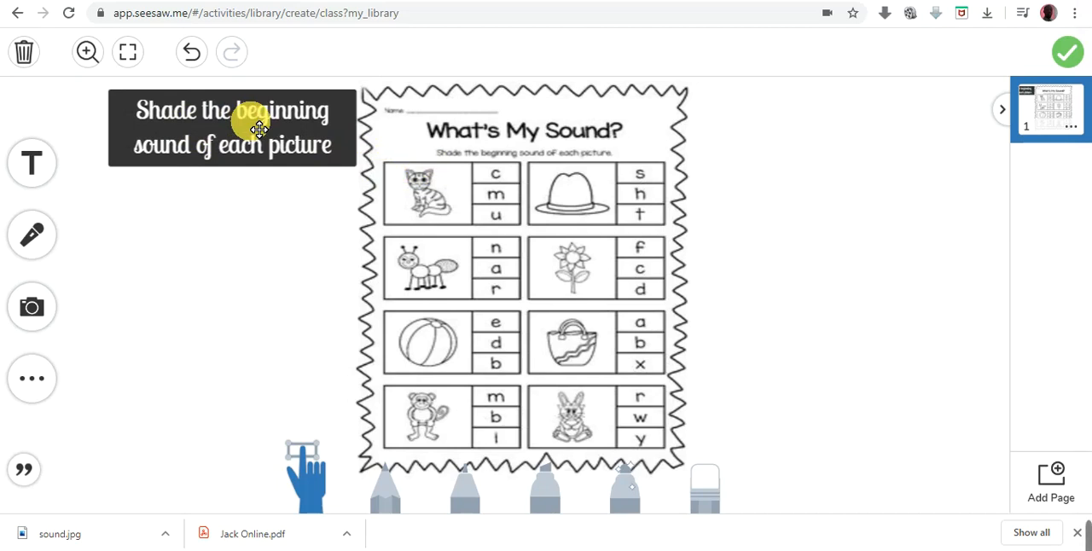
- Insert a pink heart shape from the shapes collection onto the page
{"action": "left_click", "coordinate": [38, 378]}
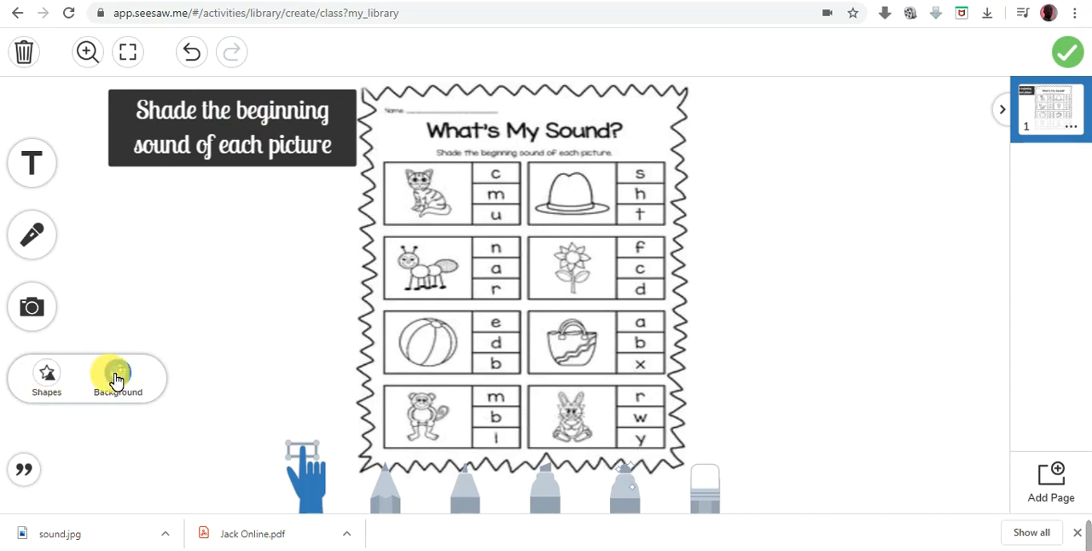
{"action": "left_click", "coordinate": [49, 376]}
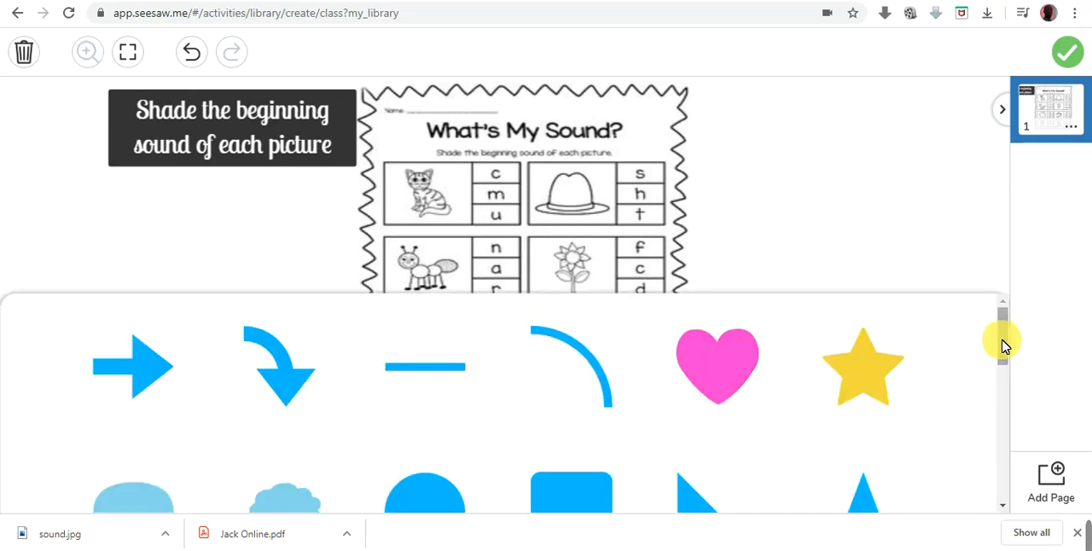
{"action": "mouse_move", "coordinate": [1003, 346]}
{"action": "left_mouse_down"}
{"action": "mouse_move", "coordinate": [1003, 483]}
{"action": "mouse_move", "coordinate": [1005, 328]}
{"action": "left_mouse_up"}
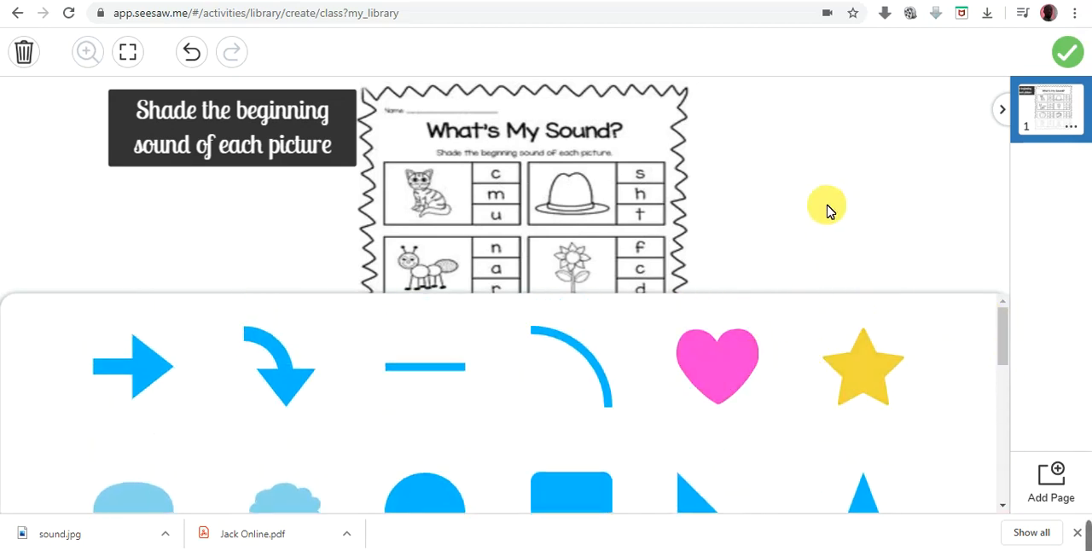
{"action": "left_click", "coordinate": [715, 366]}
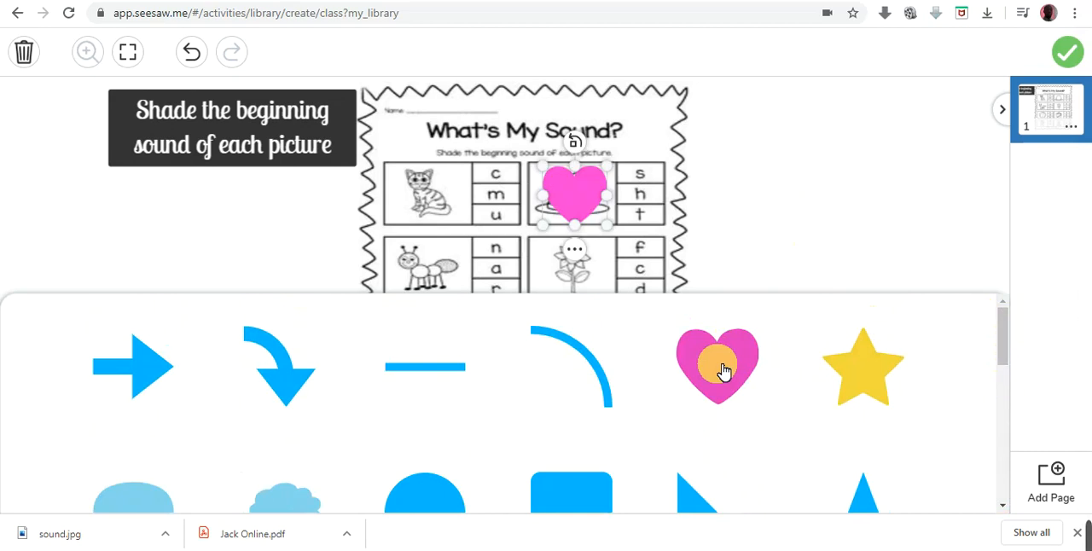
- Add a yellow star, a blue parallelogram, a green triangle, an orange square and a blue rectangle to the page
{"action": "left_click", "coordinate": [896, 388]}
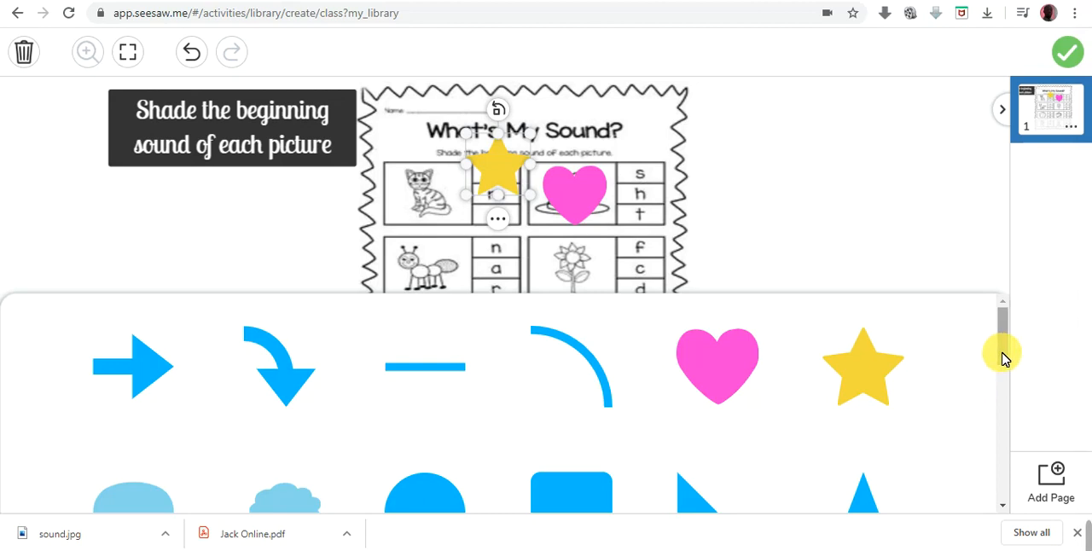
{"action": "scroll", "coordinate": [1003, 359], "scroll_direction": "down", "scroll_amount": 4}
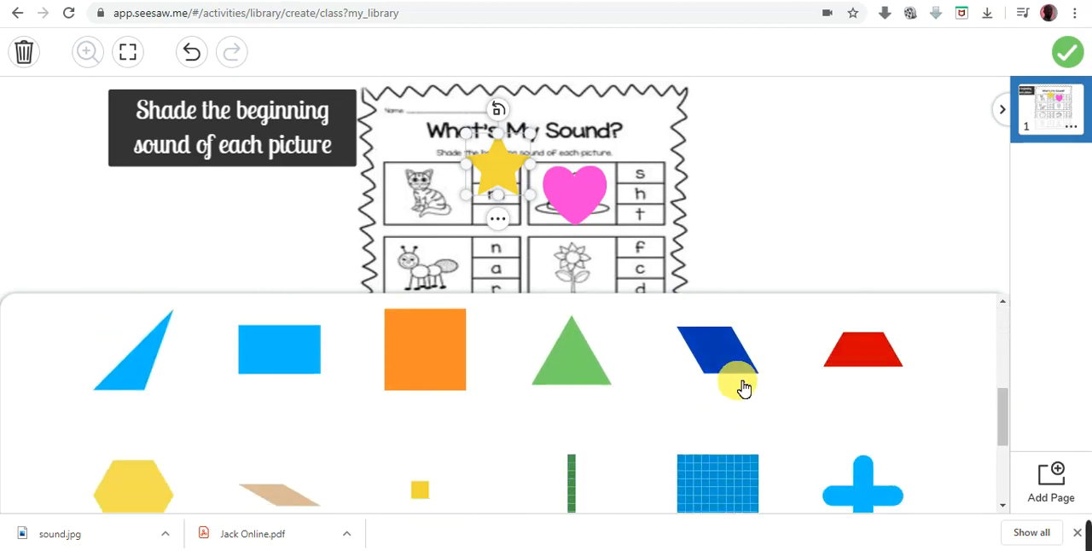
{"action": "left_click", "coordinate": [741, 386]}
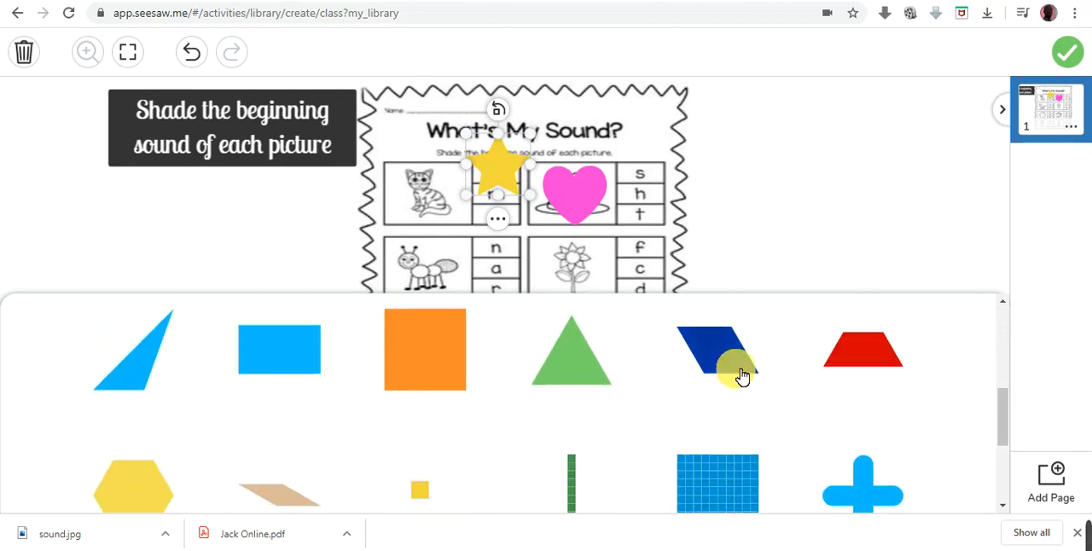
{"action": "left_click", "coordinate": [559, 359]}
{"action": "left_click", "coordinate": [409, 350]}
{"action": "left_click", "coordinate": [267, 348]}
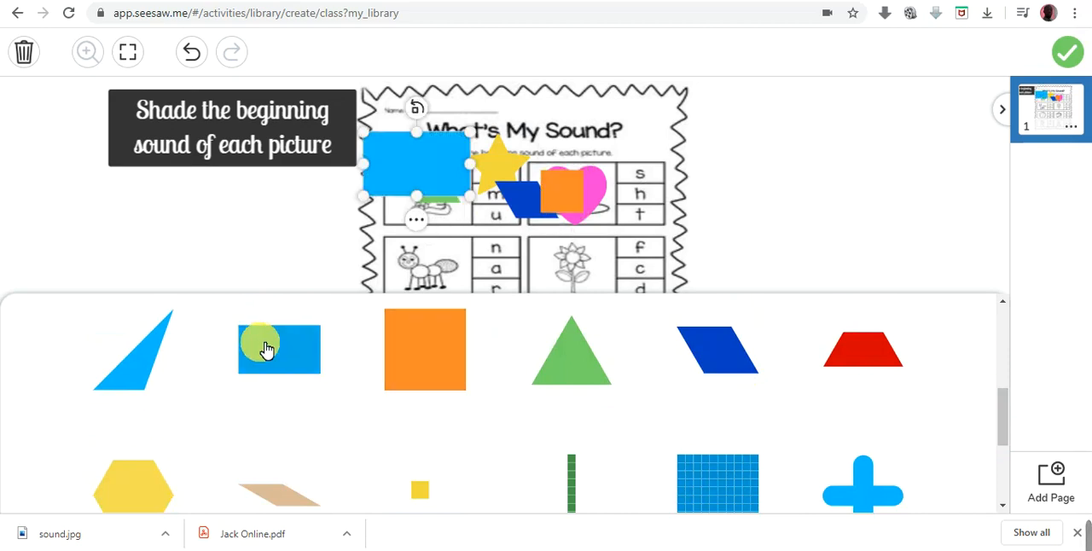
{"action": "left_click", "coordinate": [873, 248]}
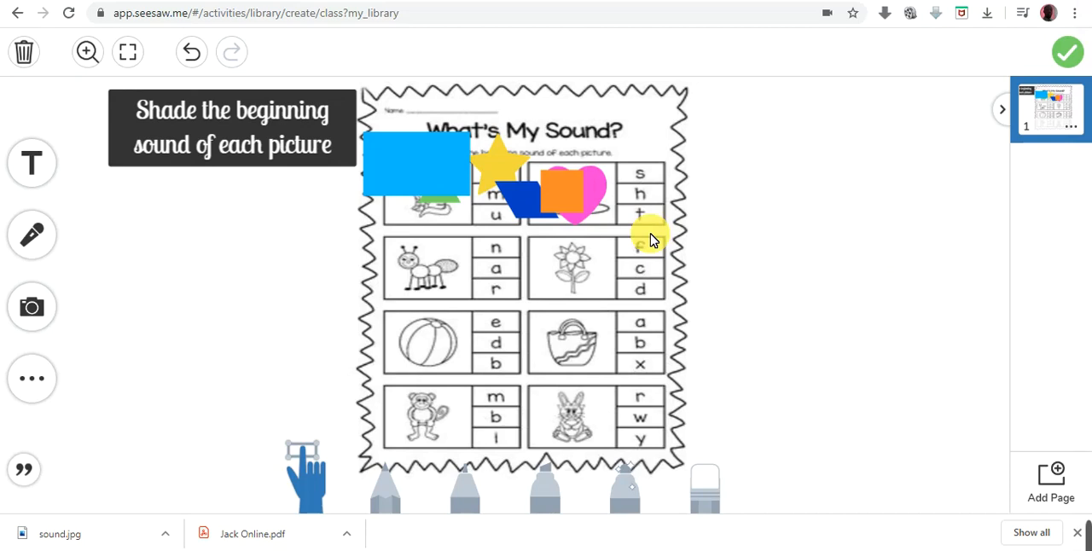
- Undo the insertion of all the shapes over the worksheet
{"action": "left_click", "coordinate": [196, 54]}
{"action": "left_click", "coordinate": [195, 53]}
{"action": "left_click", "coordinate": [195, 53]}
{"action": "left_click", "coordinate": [196, 53]}
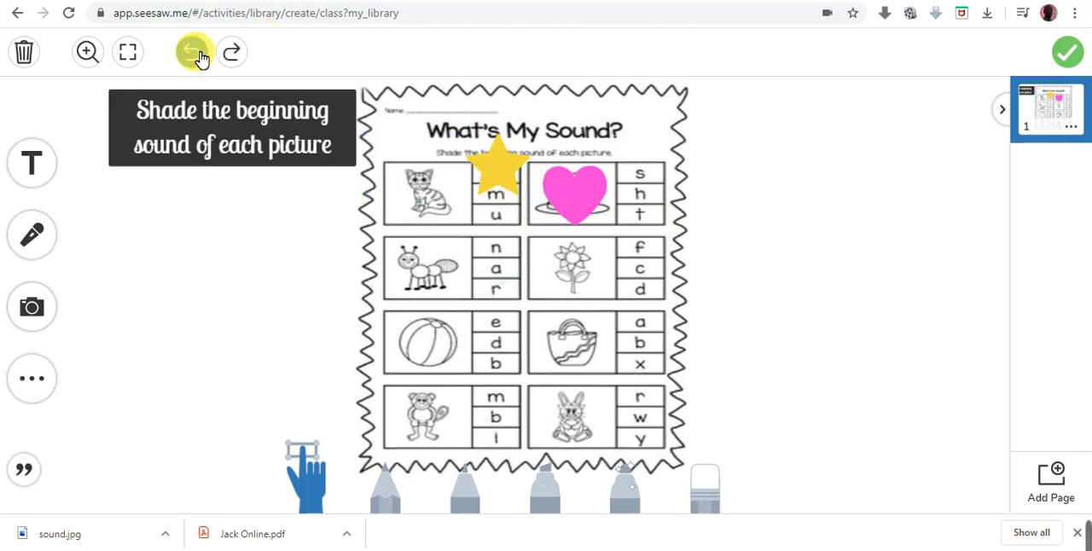
{"action": "left_click", "coordinate": [196, 53]}
{"action": "left_click", "coordinate": [195, 54]}
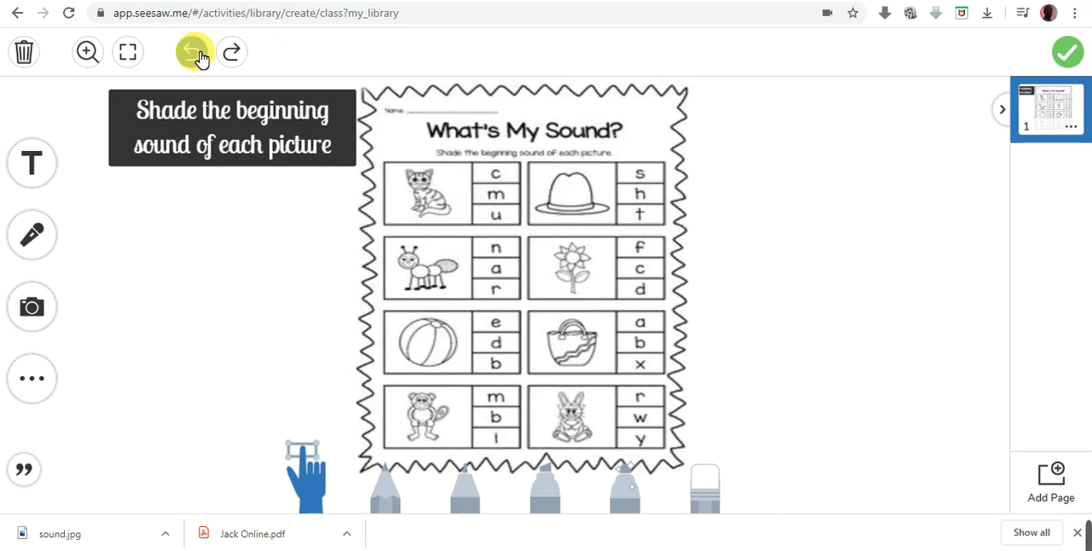
- Restore the pink heart and move it into the blank area to the right of the worksheet
{"action": "left_click", "coordinate": [231, 52]}
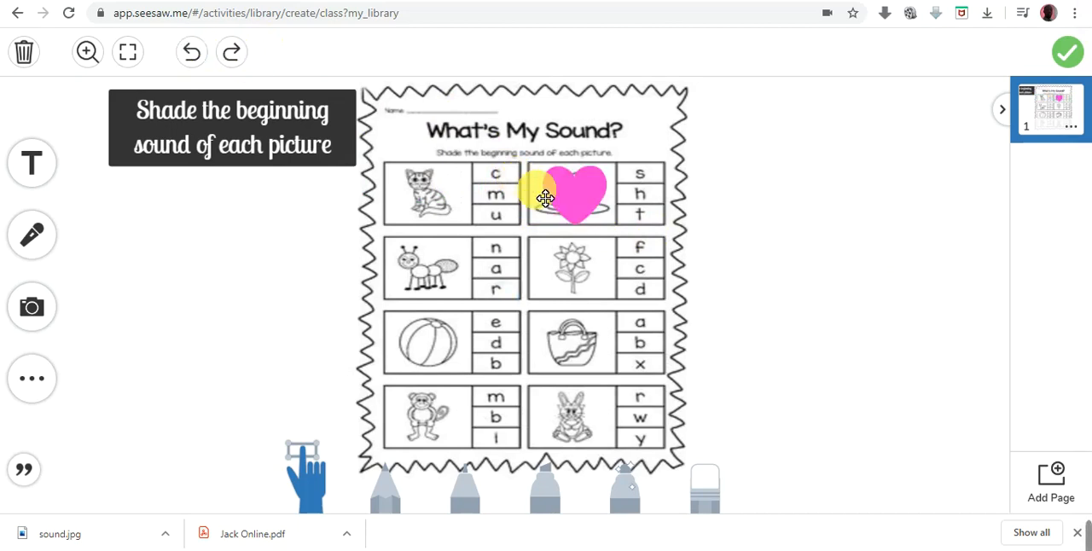
{"action": "left_click", "coordinate": [576, 207]}
{"action": "left_click_drag", "start_coordinate": [576, 206], "coordinate": [836, 323]}
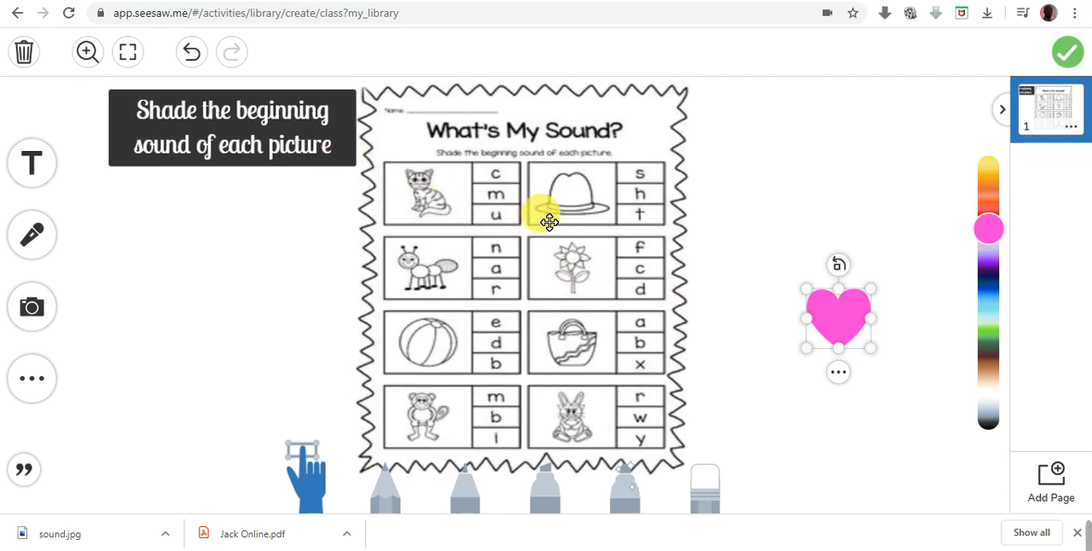
- Examine the style and stacking-order options available for the pink heart beside the worksheet
{"action": "left_click", "coordinate": [546, 305]}
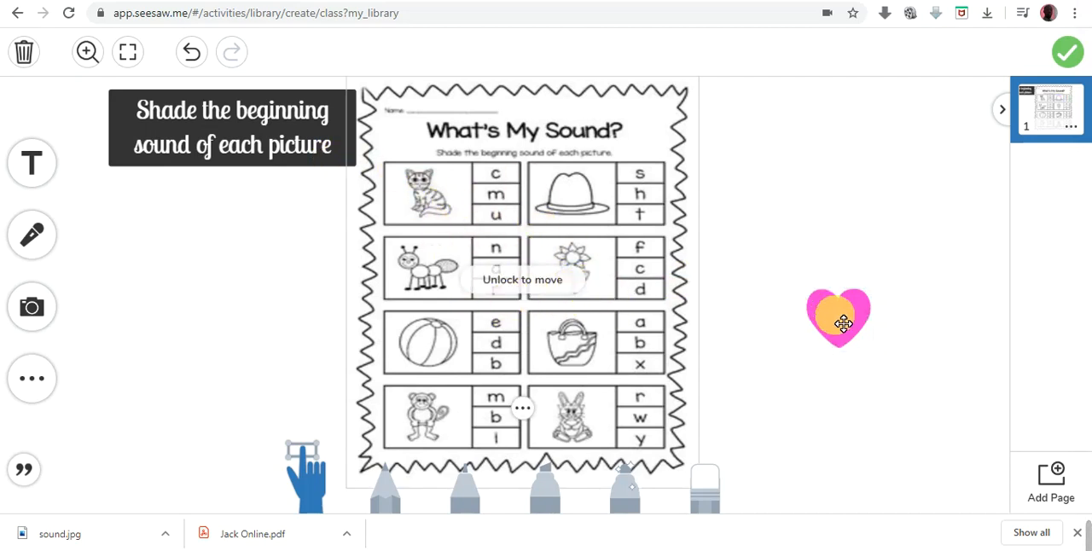
{"action": "left_click", "coordinate": [843, 323]}
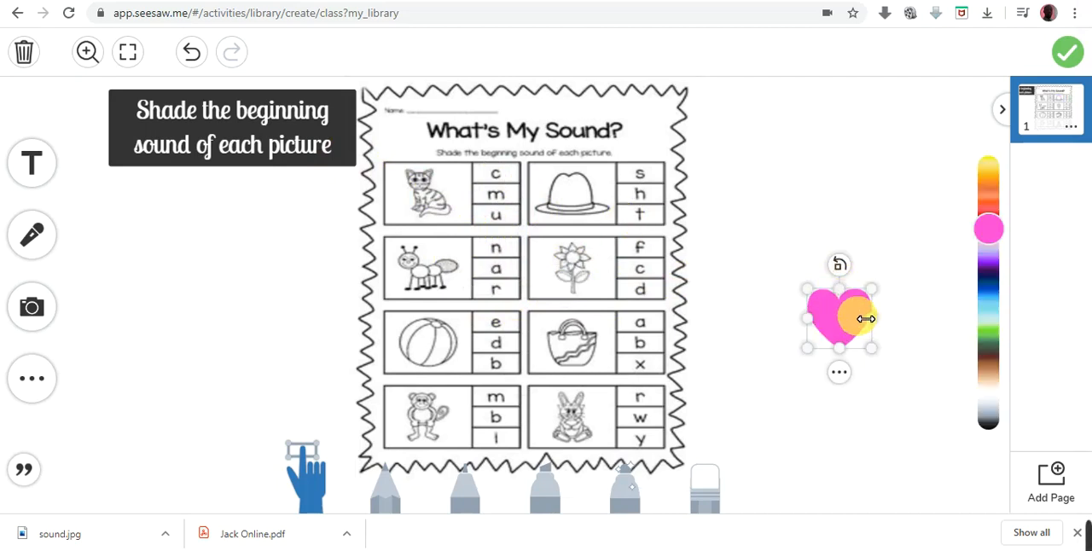
{"action": "left_click", "coordinate": [841, 376]}
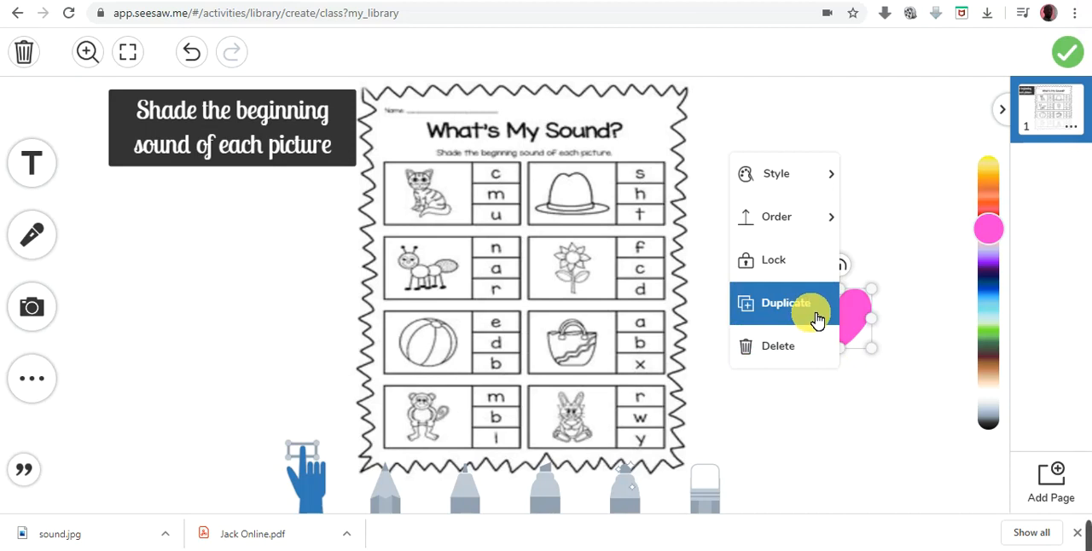
{"action": "mouse_move", "coordinate": [801, 208]}
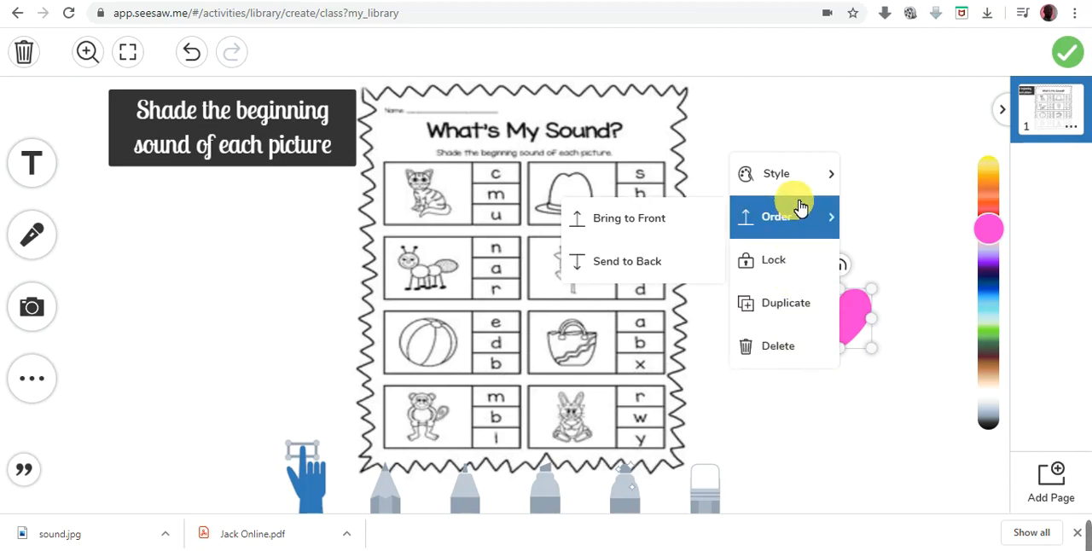
{"action": "mouse_move", "coordinate": [804, 186]}
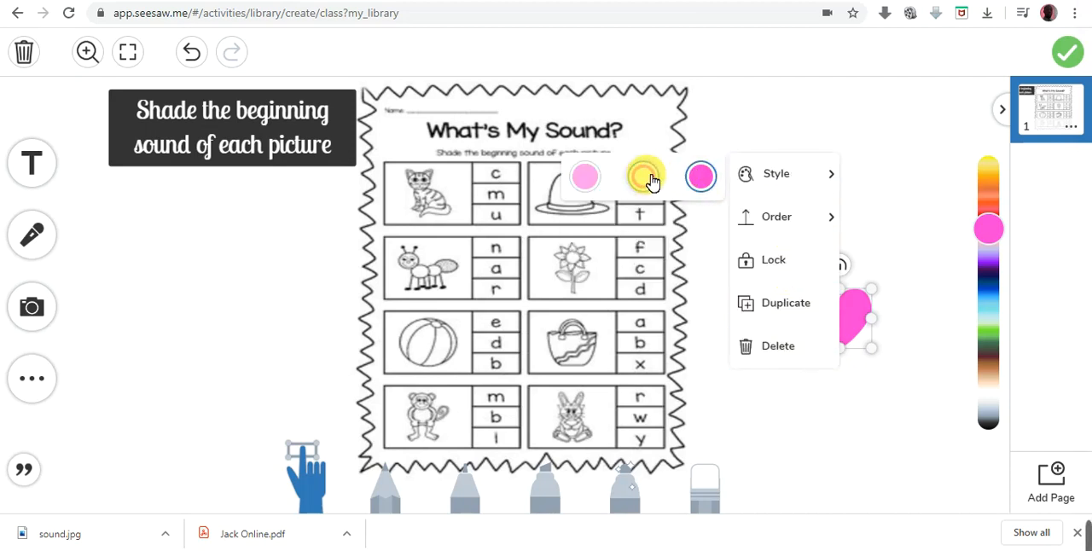
{"action": "left_click", "coordinate": [590, 176]}
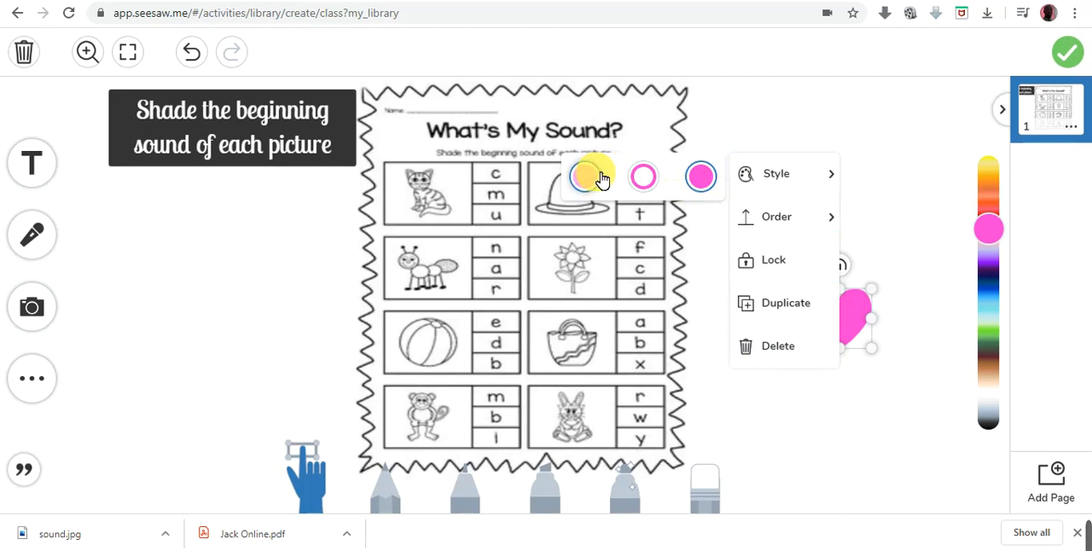
{"action": "mouse_move", "coordinate": [776, 219]}
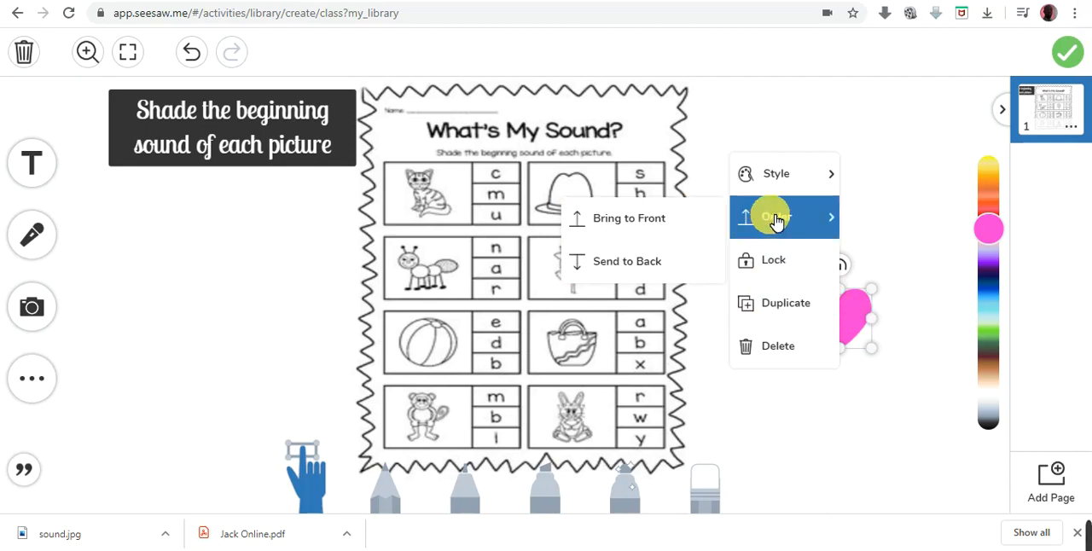
{"action": "left_click", "coordinate": [656, 264]}
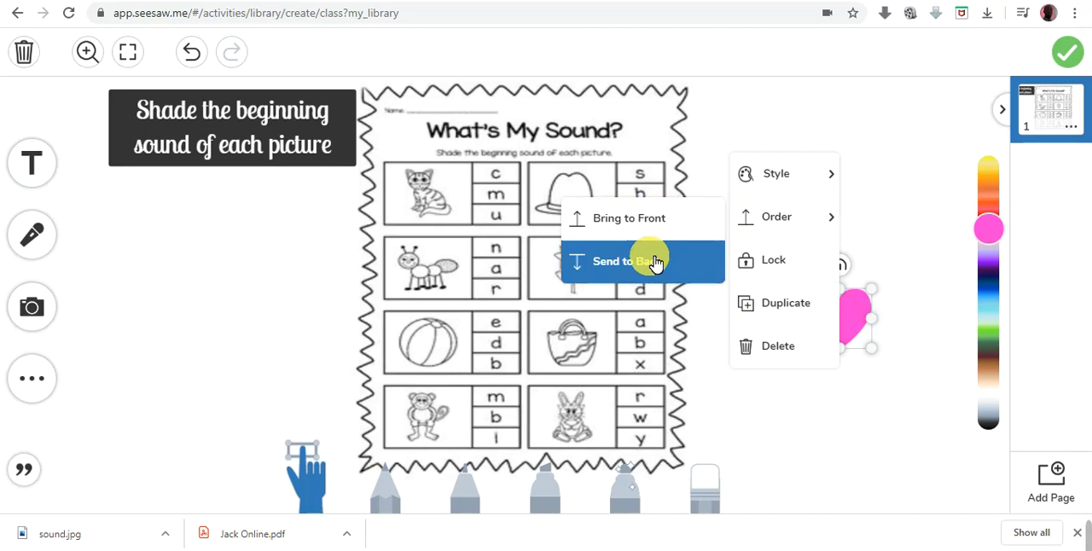
- Move the pink heart upward and closer to the worksheet's right edge, and check its stacking-order options
{"action": "left_click", "coordinate": [961, 171]}
{"action": "left_click_drag", "start_coordinate": [863, 315], "coordinate": [841, 276]}
{"action": "left_click", "coordinate": [824, 331]}
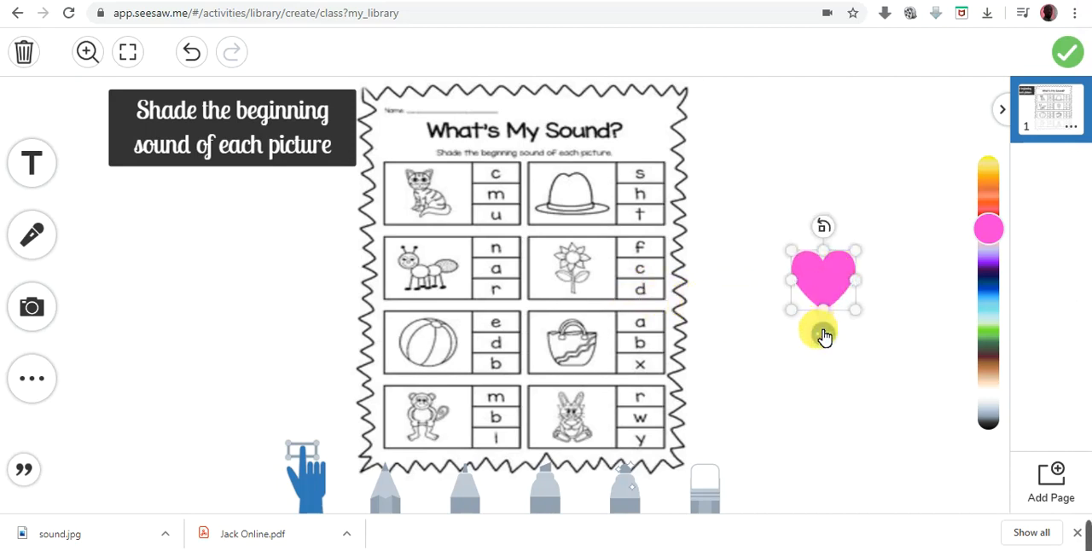
{"action": "mouse_move", "coordinate": [799, 178]}
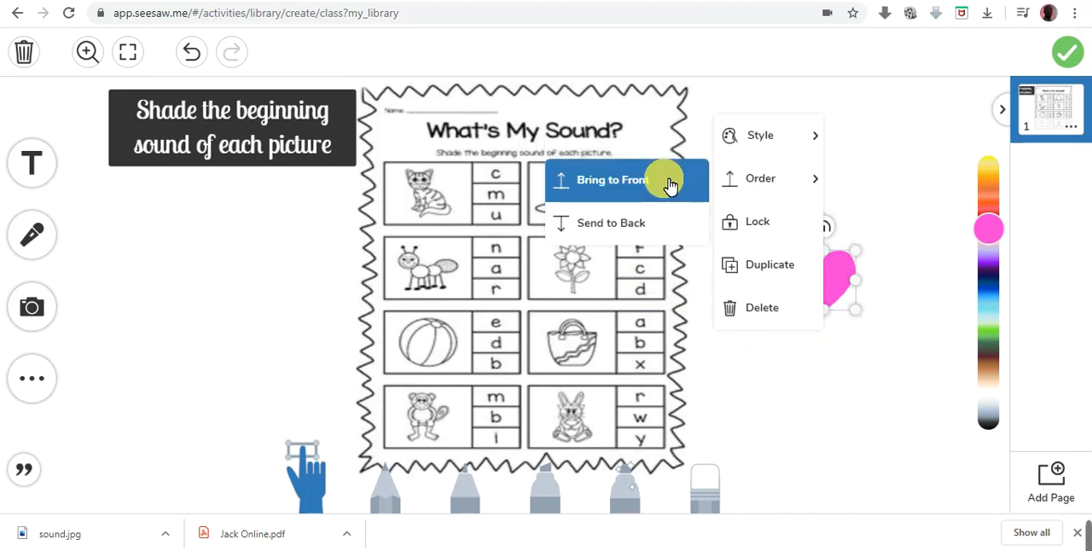
{"action": "left_click", "coordinate": [910, 148]}
{"action": "left_click_drag", "start_coordinate": [829, 275], "coordinate": [785, 229]}
- Duplicate the pink heart and place the copy below and to the right of the original
{"action": "left_click", "coordinate": [789, 285]}
{"action": "left_click", "coordinate": [789, 292]}
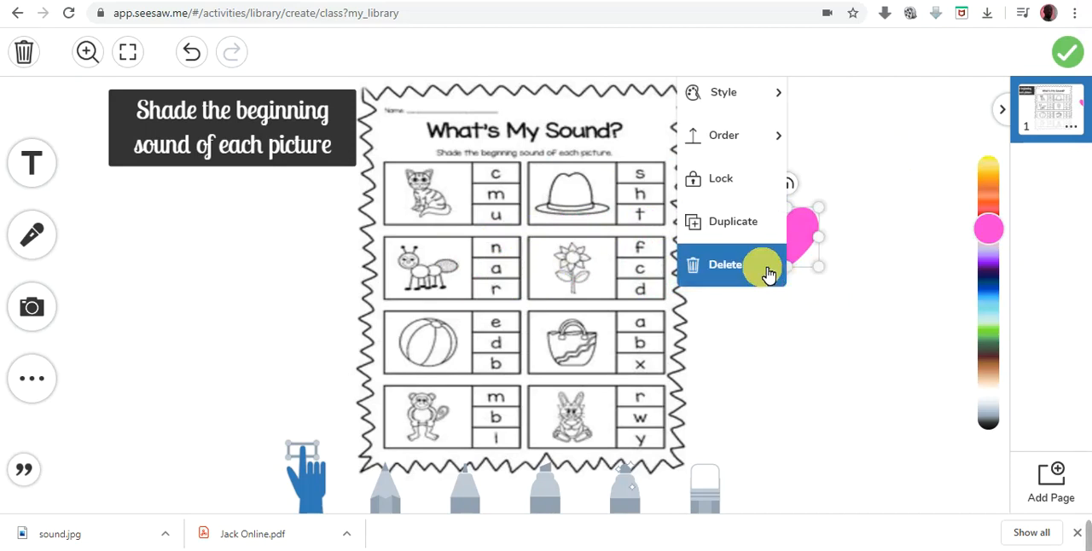
{"action": "left_click", "coordinate": [759, 224]}
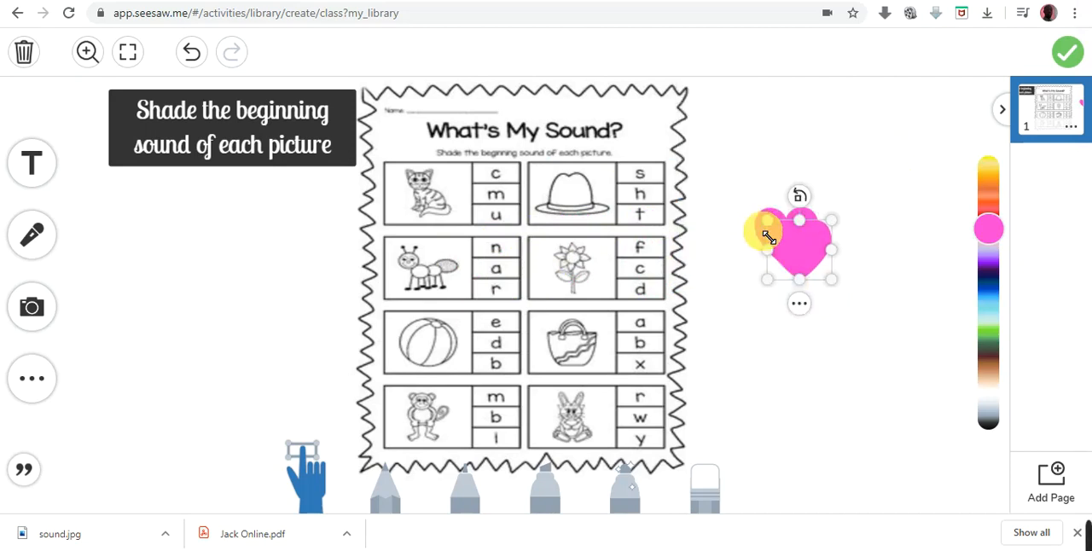
{"action": "left_click_drag", "start_coordinate": [811, 253], "coordinate": [889, 343]}
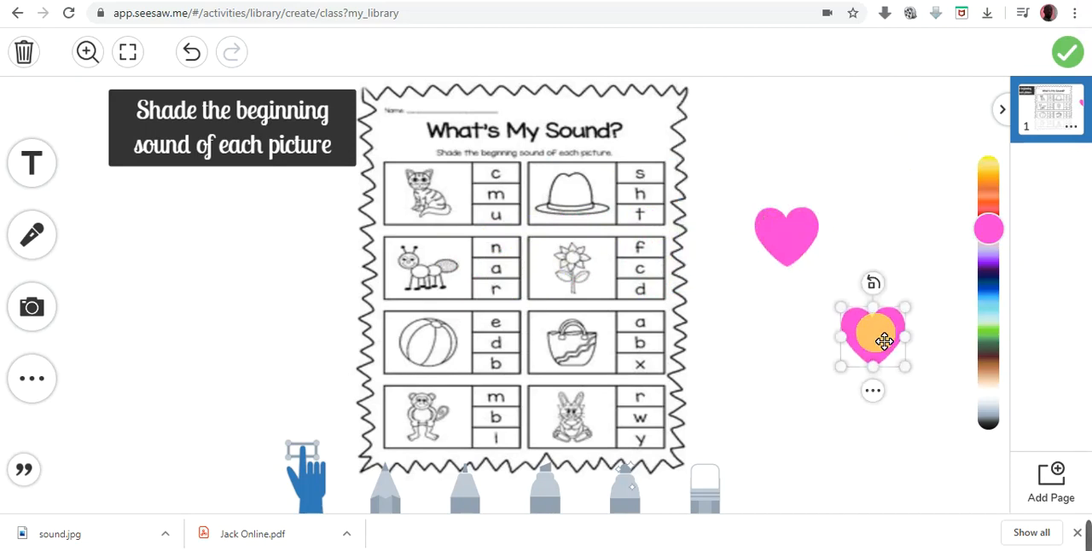
- Examine the order, font, fill and alignment options for the "Shade the beginning sound of each picture" label
{"action": "left_click", "coordinate": [284, 162]}
{"action": "left_click", "coordinate": [232, 189]}
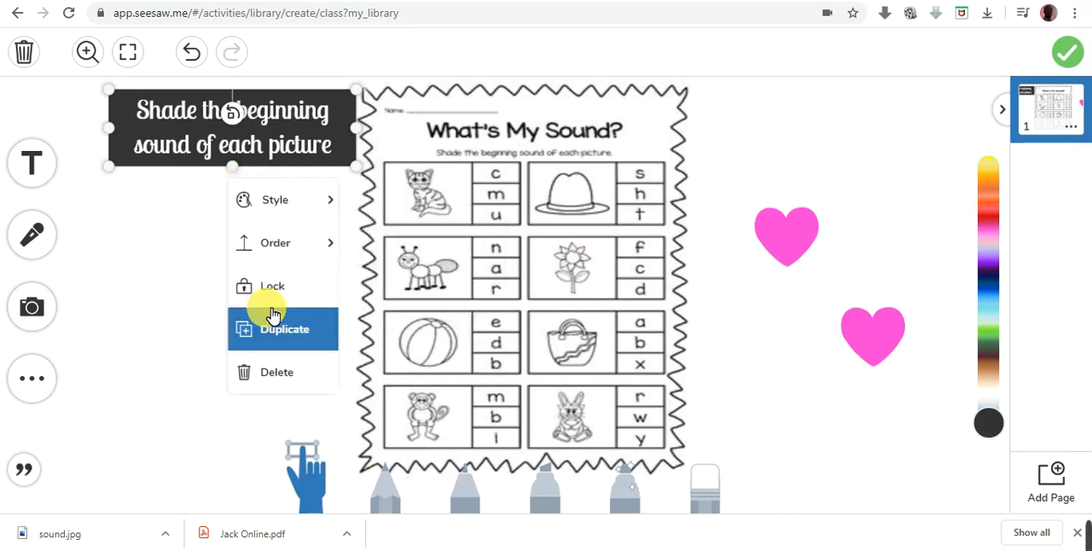
{"action": "left_click", "coordinate": [295, 244]}
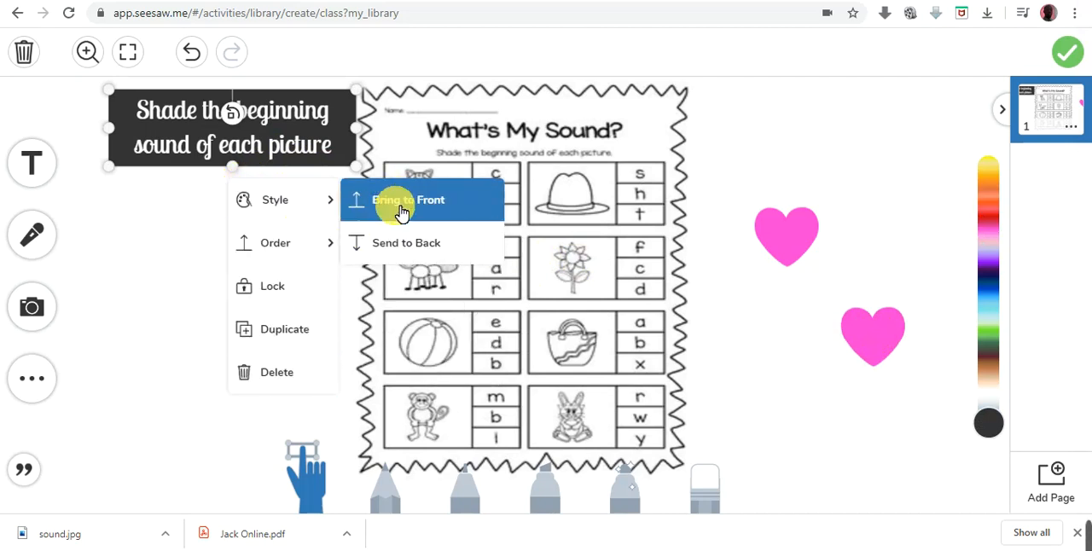
{"action": "left_click", "coordinate": [307, 208]}
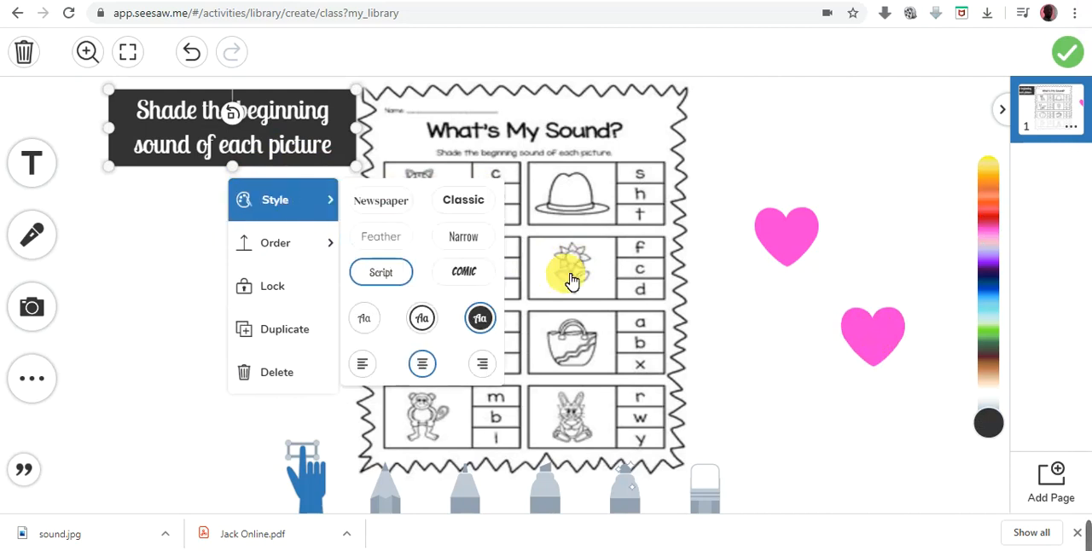
- Delete both pink hearts from the page, the duplicate first and the original second
{"action": "left_click", "coordinate": [897, 354]}
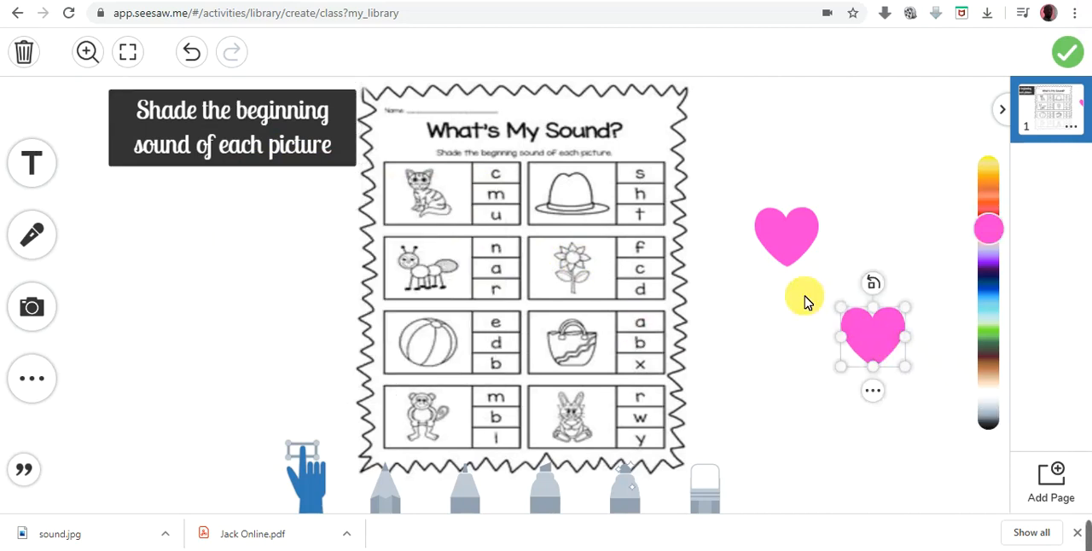
{"action": "left_click", "coordinate": [873, 392]}
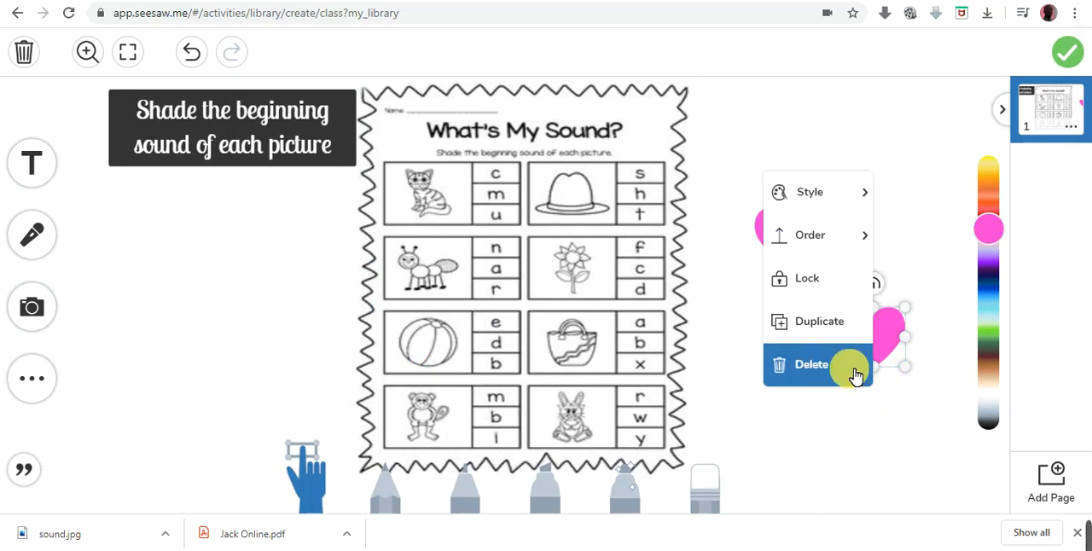
{"action": "left_click", "coordinate": [845, 373]}
{"action": "left_click", "coordinate": [808, 250]}
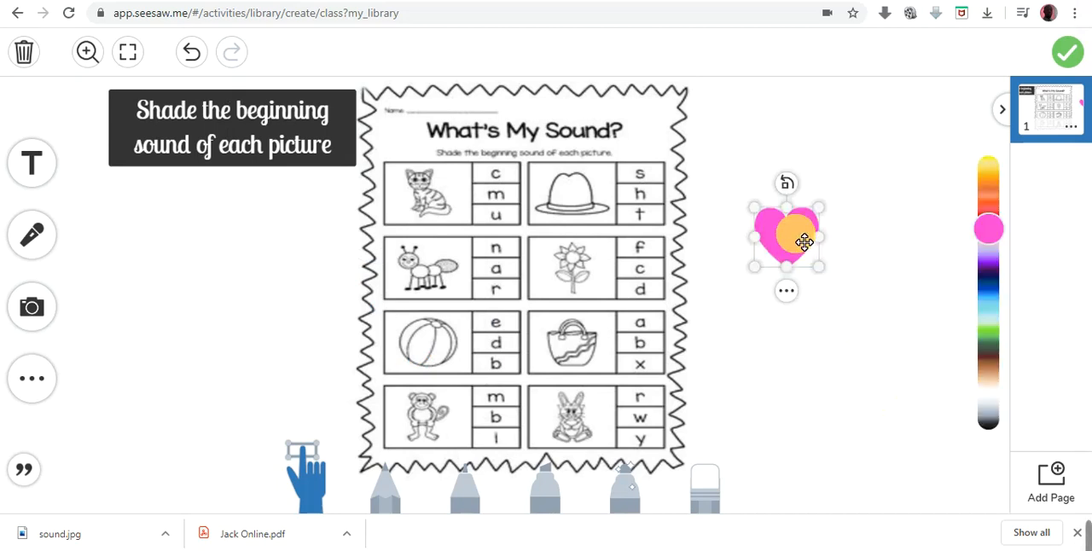
{"action": "left_click", "coordinate": [792, 294]}
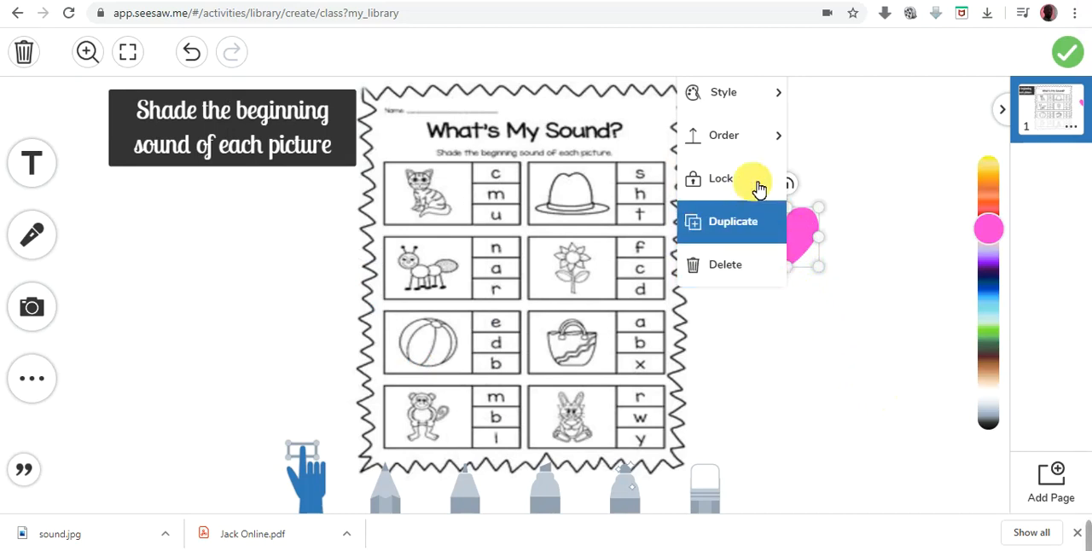
{"action": "mouse_move", "coordinate": [774, 95]}
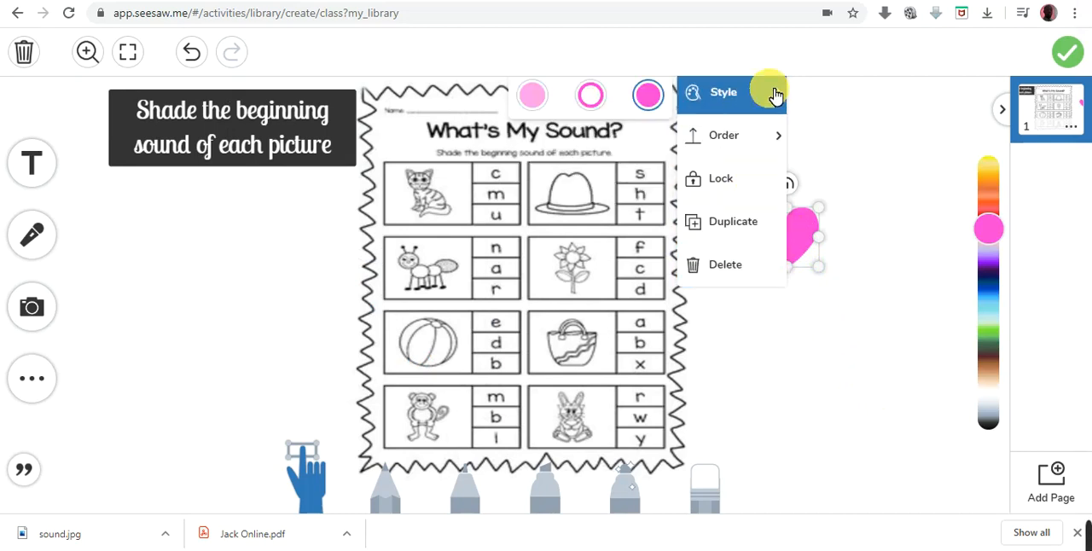
{"action": "mouse_move", "coordinate": [774, 134]}
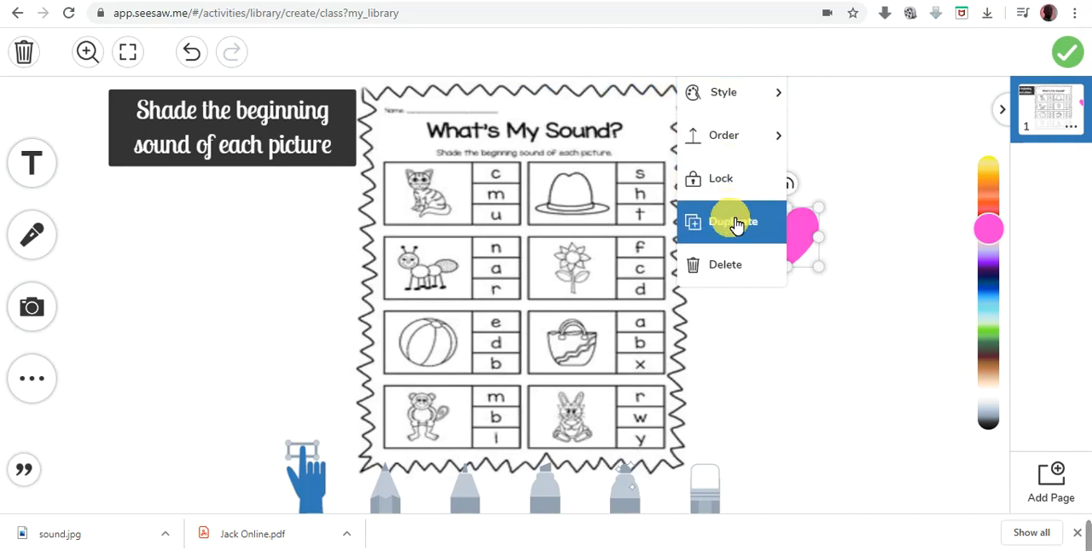
{"action": "left_click", "coordinate": [727, 263]}
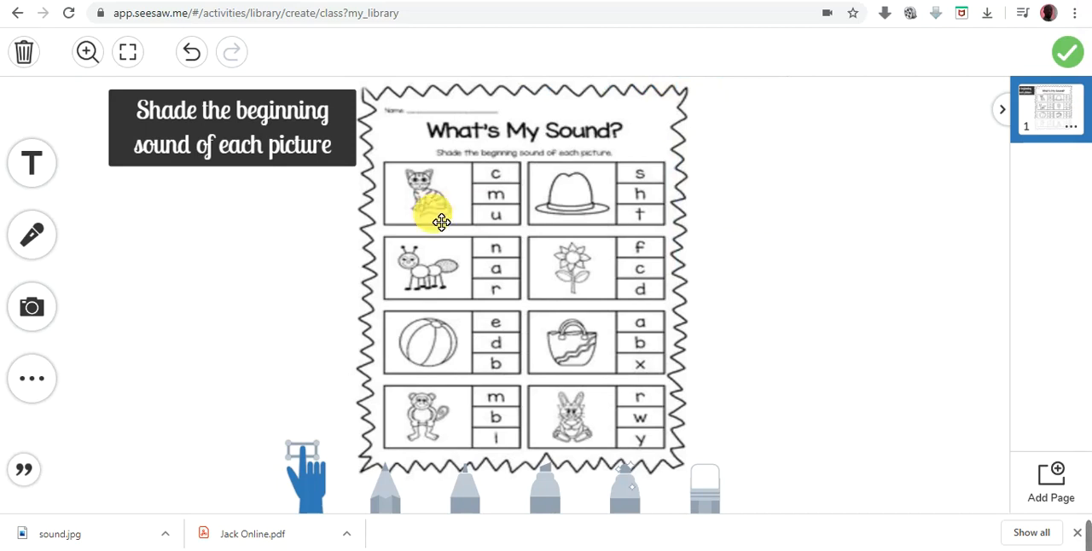
- Try out several gradient page backgrounds and apply the one fading from pale yellow to coral pink
{"action": "left_click", "coordinate": [30, 379]}
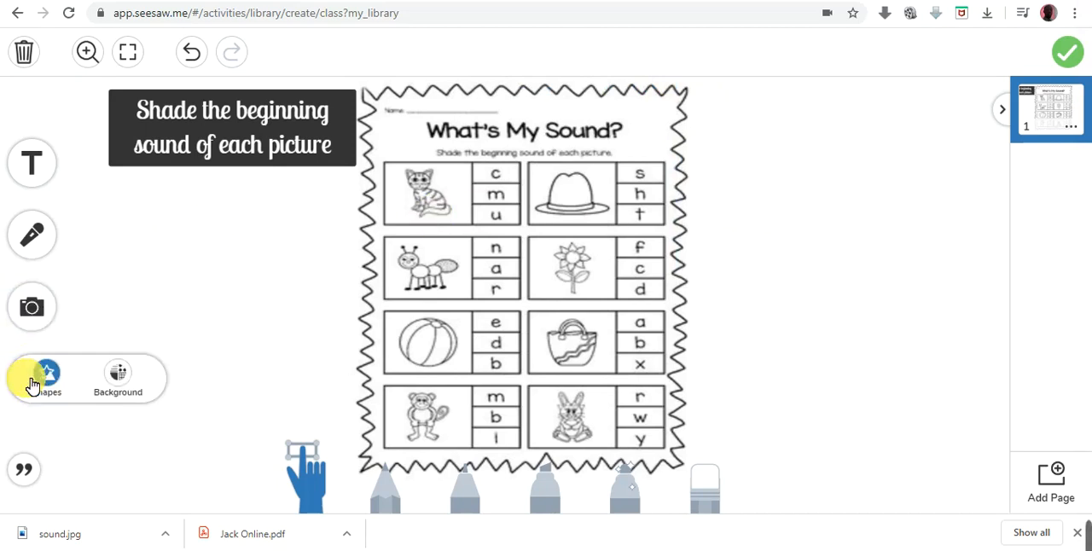
{"action": "left_click", "coordinate": [118, 380]}
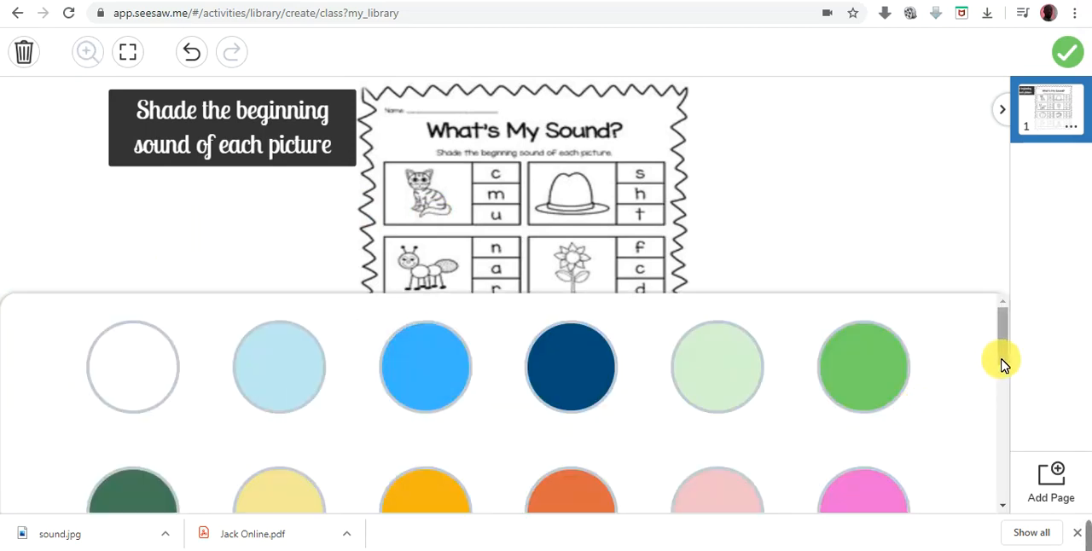
{"action": "left_click_drag", "start_coordinate": [1003, 362], "coordinate": [1009, 443]}
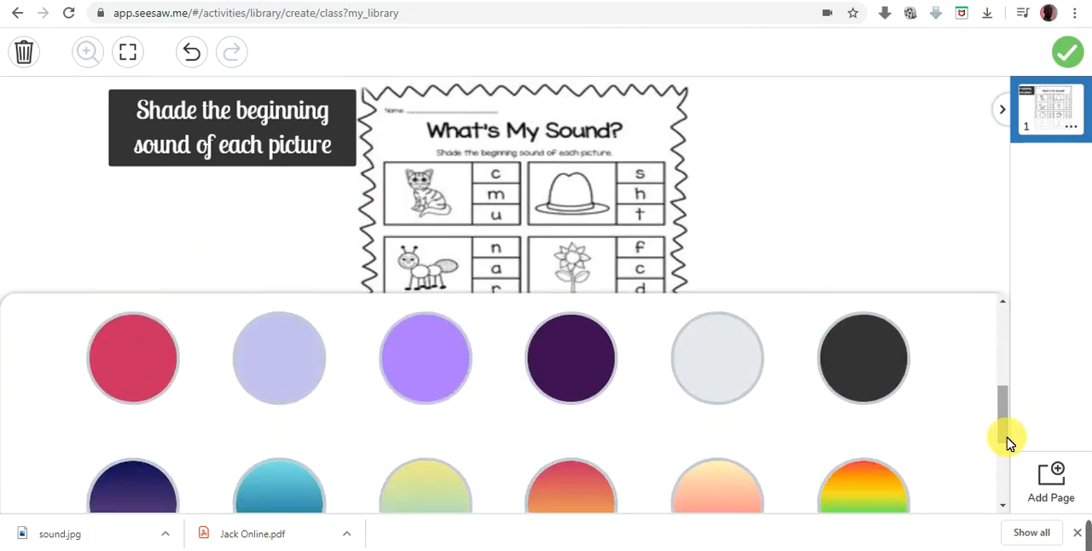
{"action": "left_click", "coordinate": [607, 481]}
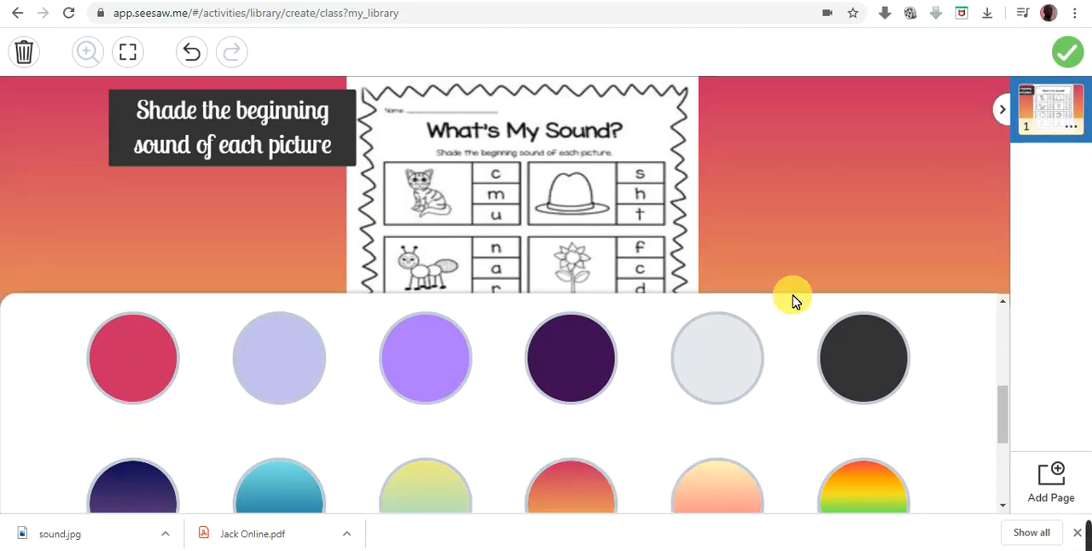
{"action": "left_click_drag", "start_coordinate": [1009, 431], "coordinate": [995, 509]}
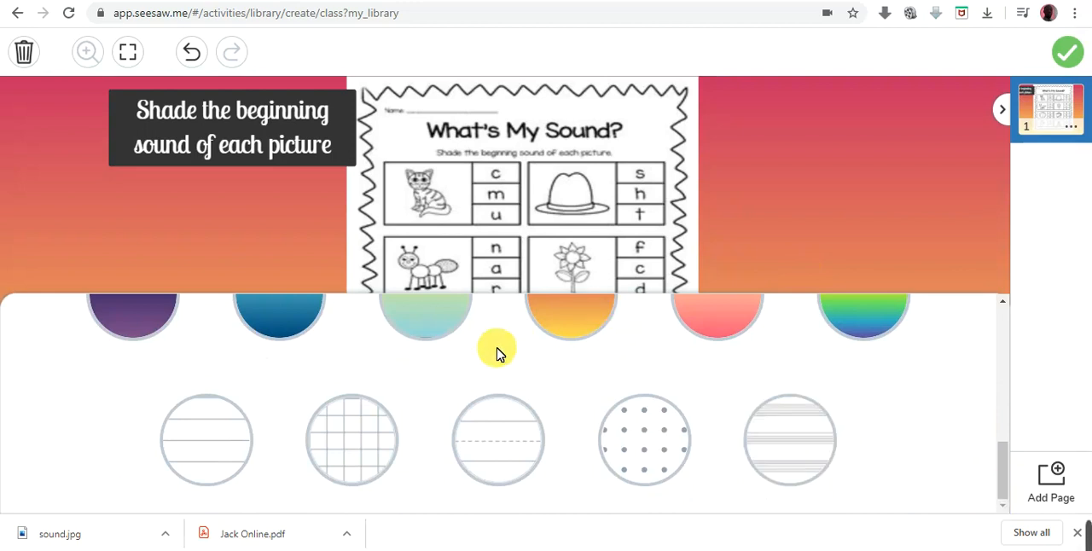
{"action": "left_click", "coordinate": [308, 314]}
{"action": "left_click", "coordinate": [584, 307]}
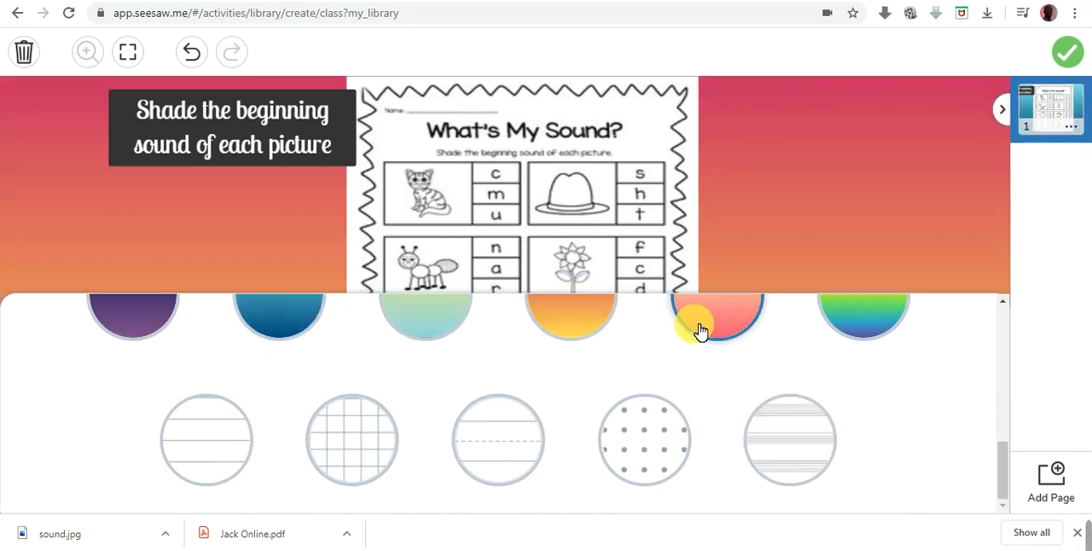
{"action": "left_click", "coordinate": [742, 335]}
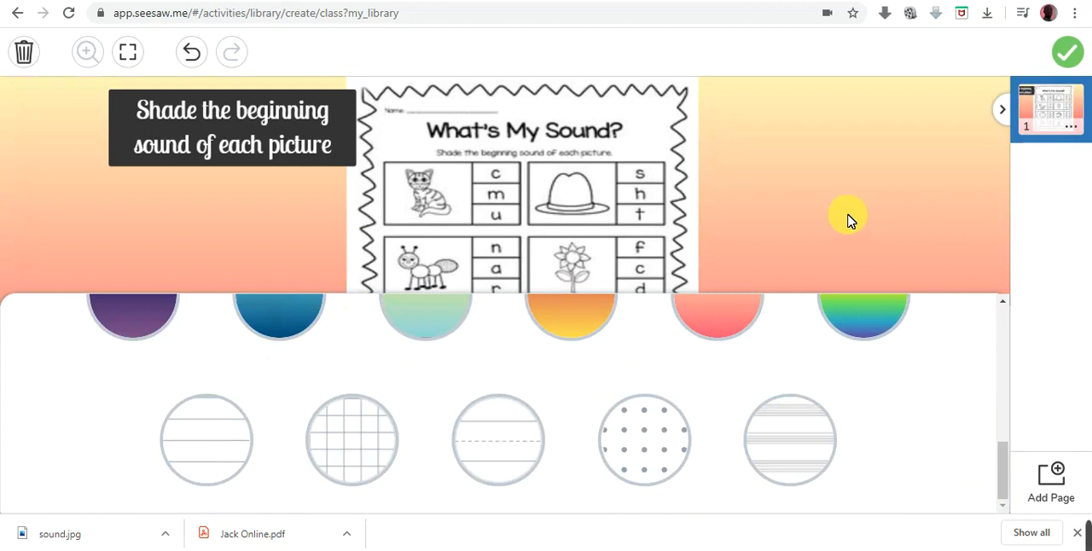
{"action": "left_click", "coordinate": [849, 222]}
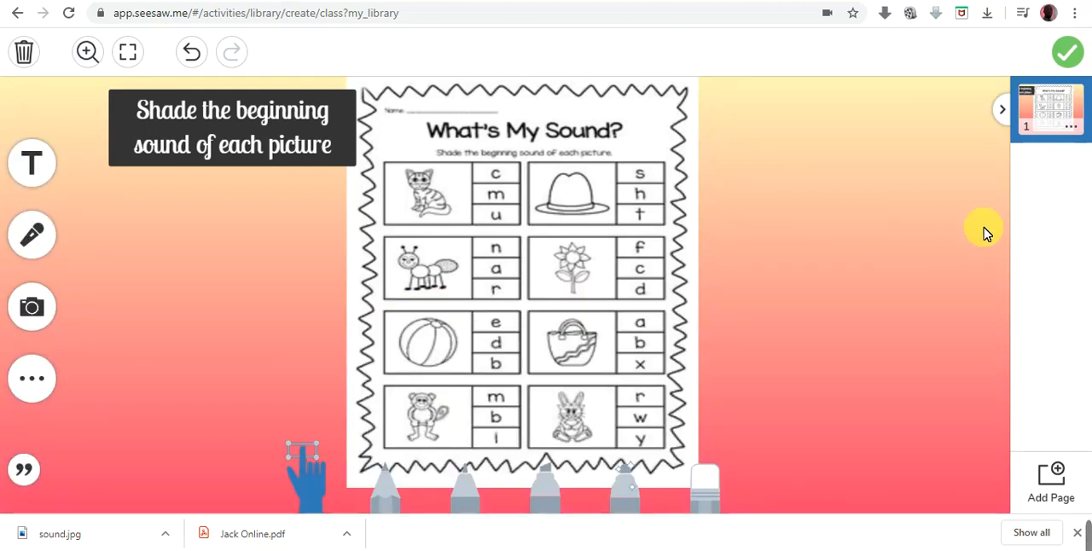
- Move the "Shade the beginning sound of each picture" label slightly left, clear of the worksheet image
{"action": "left_click", "coordinate": [341, 114]}
{"action": "left_click_drag", "start_coordinate": [342, 114], "coordinate": [325, 117]}
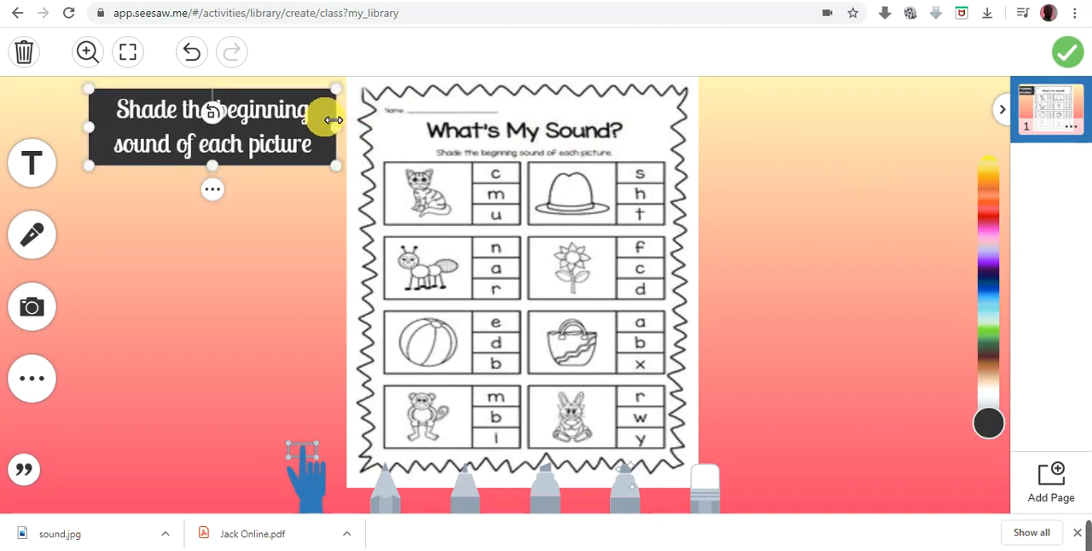
{"action": "left_click", "coordinate": [298, 258]}
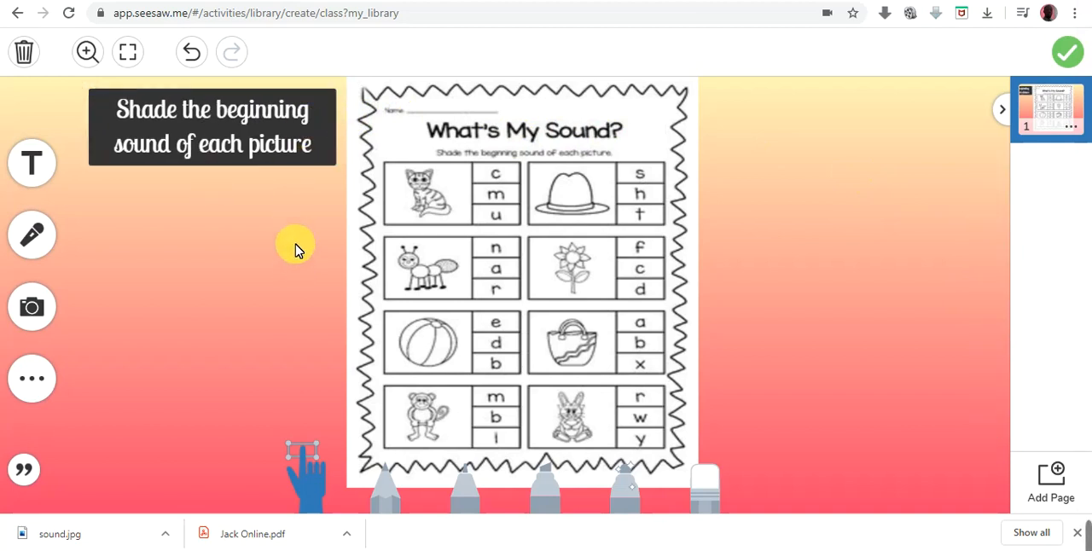
{"action": "left_click", "coordinate": [282, 151]}
{"action": "left_click", "coordinate": [297, 250]}
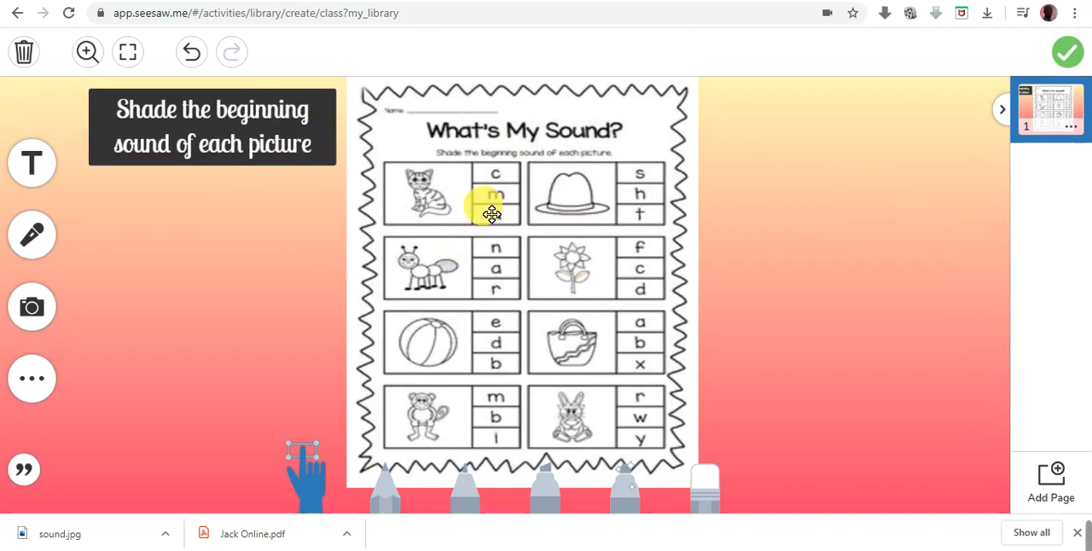
- Select the yellow highlighter and examine the worksheet's pictures and letter boxes at higher magnification, returning to the full-page view
{"action": "left_click", "coordinate": [545, 499]}
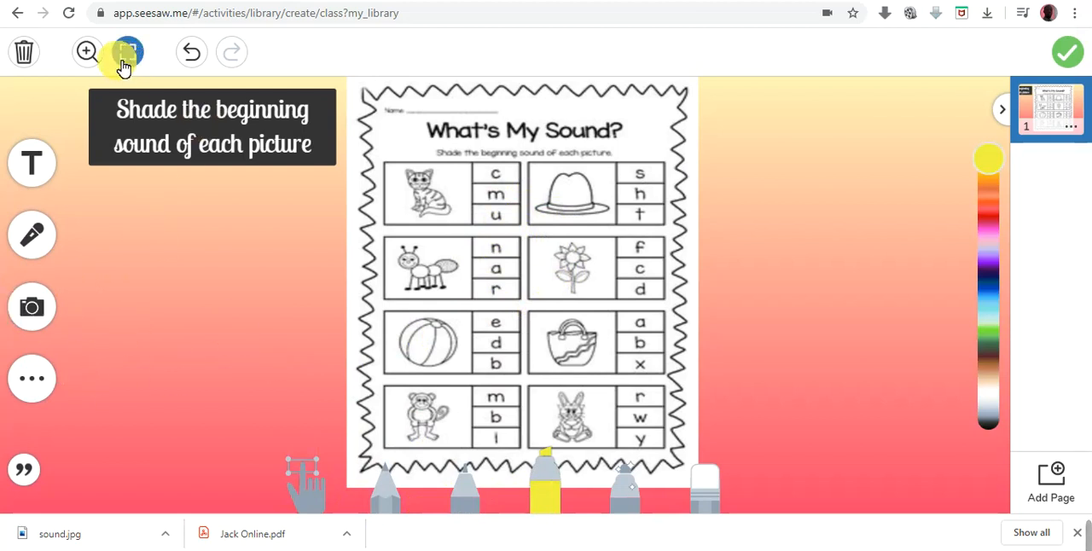
{"action": "left_click", "coordinate": [88, 52]}
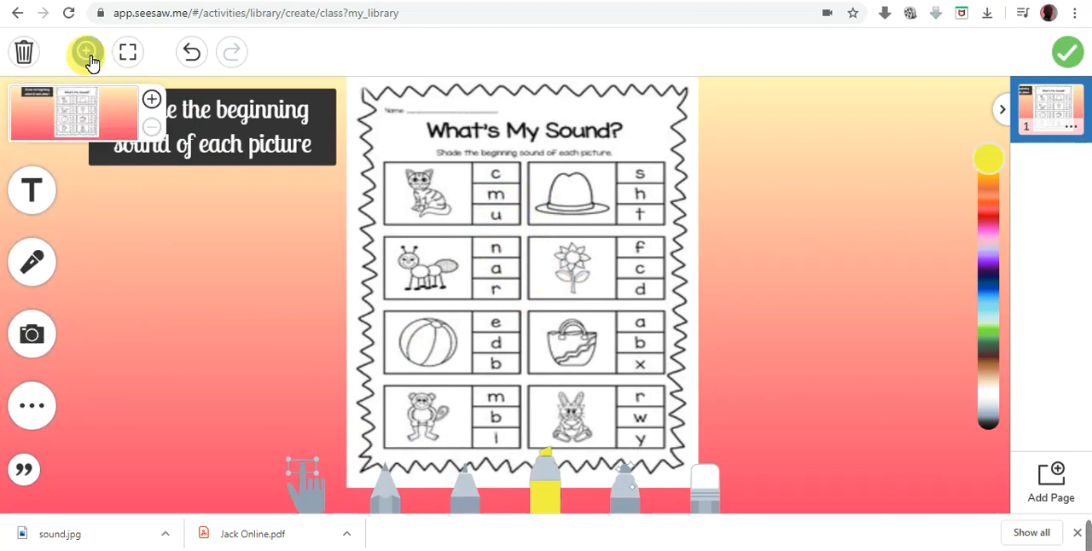
{"action": "left_click", "coordinate": [151, 100]}
{"action": "left_click", "coordinate": [152, 101]}
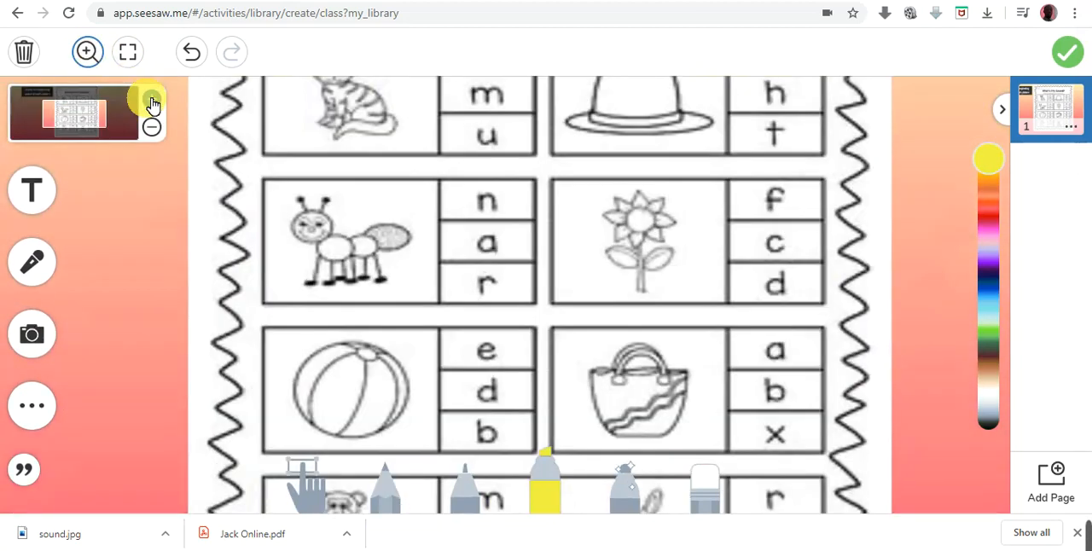
{"action": "left_click", "coordinate": [152, 100]}
{"action": "left_click", "coordinate": [152, 100]}
{"action": "left_click", "coordinate": [152, 100]}
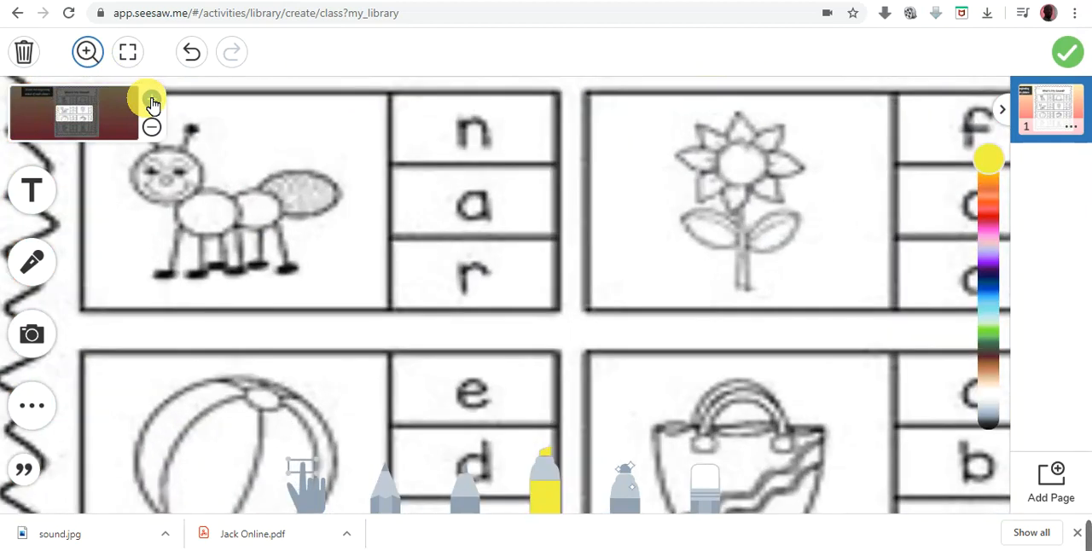
{"action": "left_click", "coordinate": [152, 128]}
{"action": "left_click", "coordinate": [152, 128]}
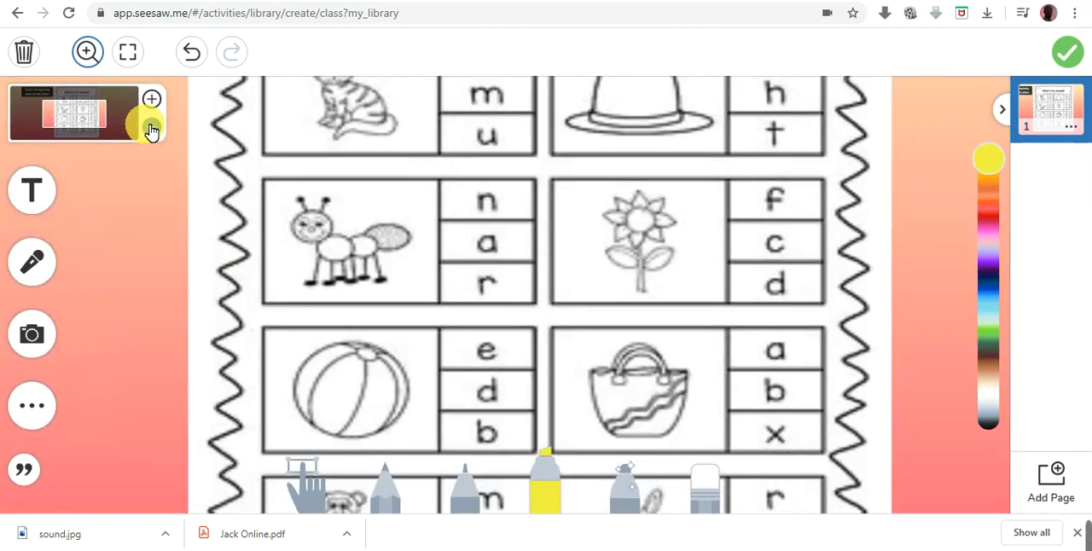
{"action": "left_click", "coordinate": [150, 128]}
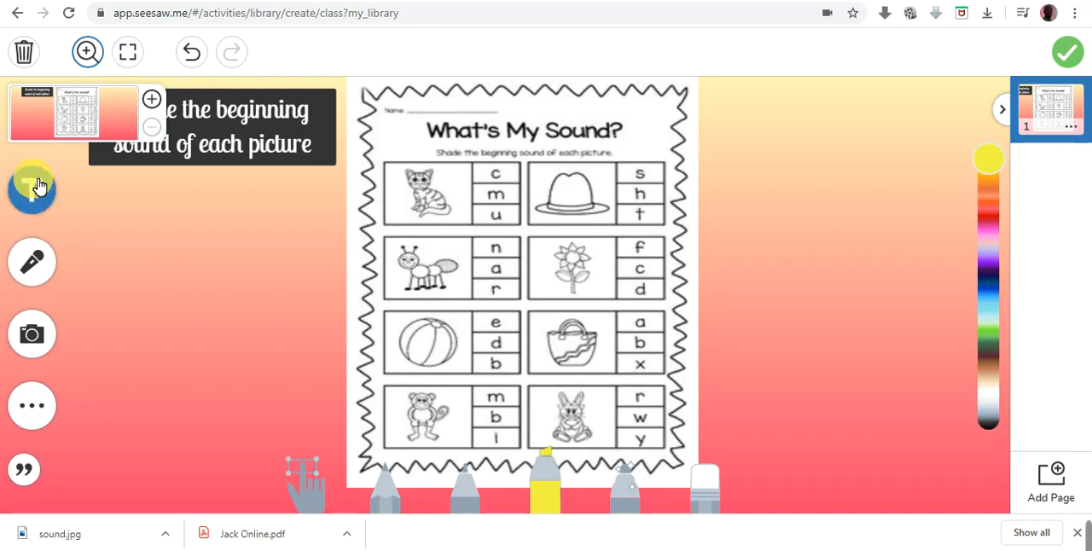
- Preview the worksheet page full screen without the editing tools, restore them and dismiss the zoom overview
{"action": "left_click", "coordinate": [129, 56]}
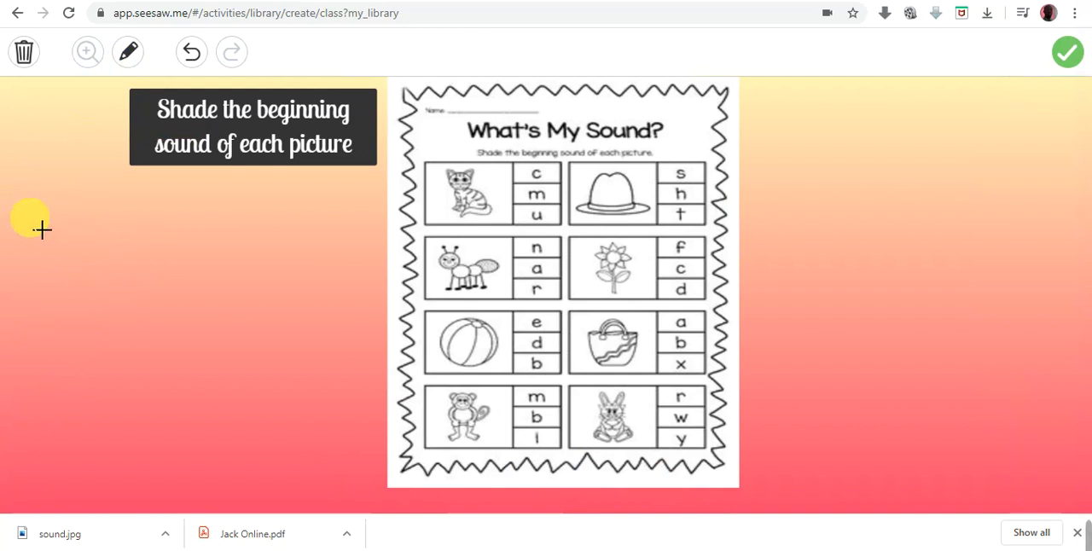
{"action": "left_click", "coordinate": [133, 60]}
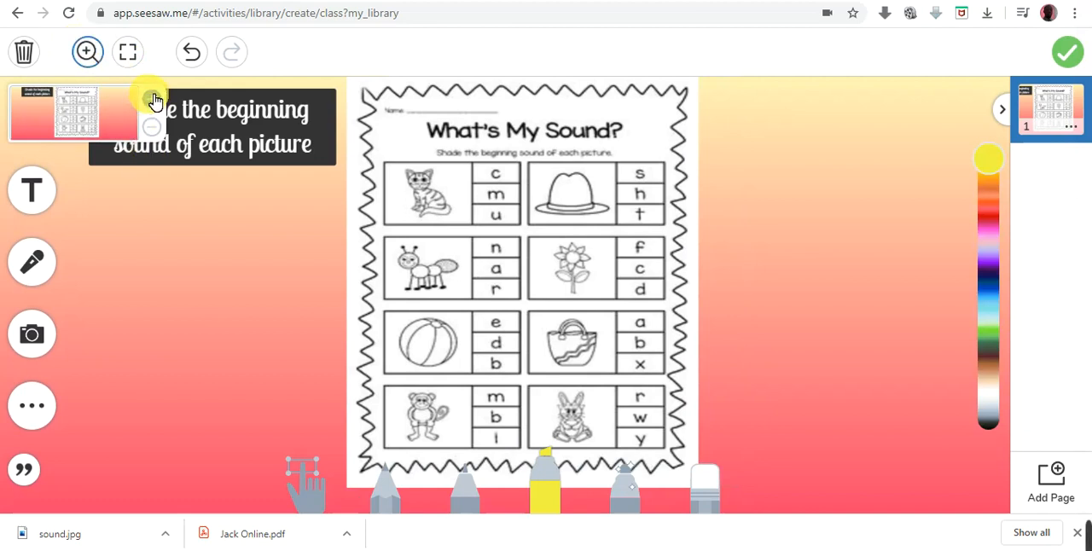
{"action": "left_click", "coordinate": [91, 60]}
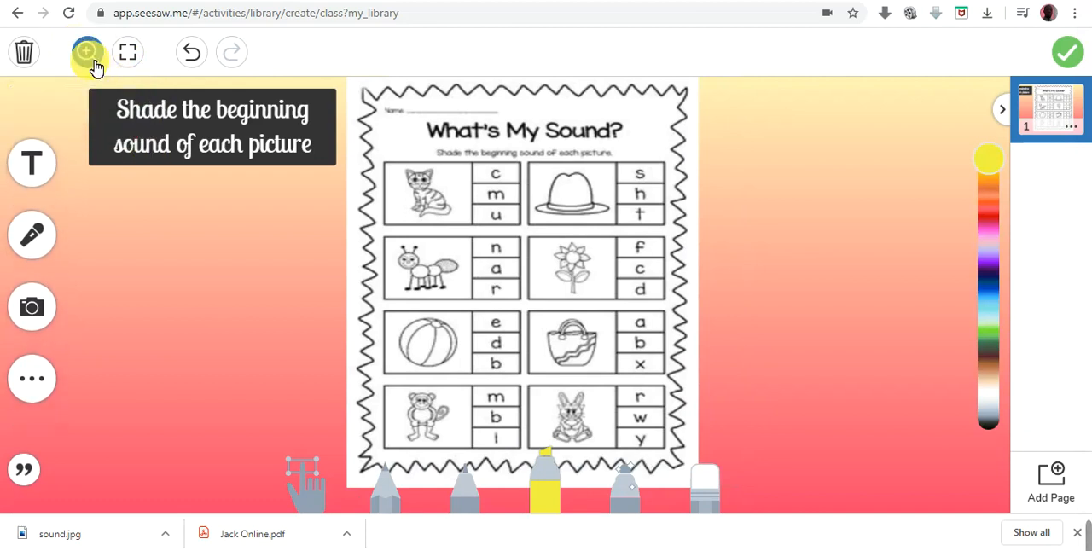
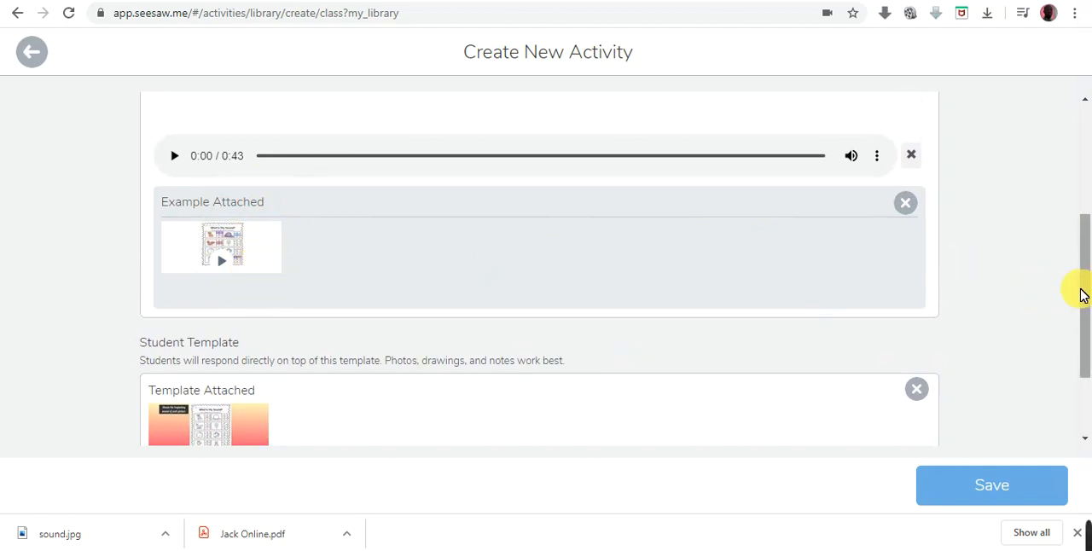
- Check the student instructions against the Seesaw icon shortcut list and save the Phonics activity
{"action": "left_click_drag", "start_coordinate": [1084, 295], "coordinate": [1084, 208]}
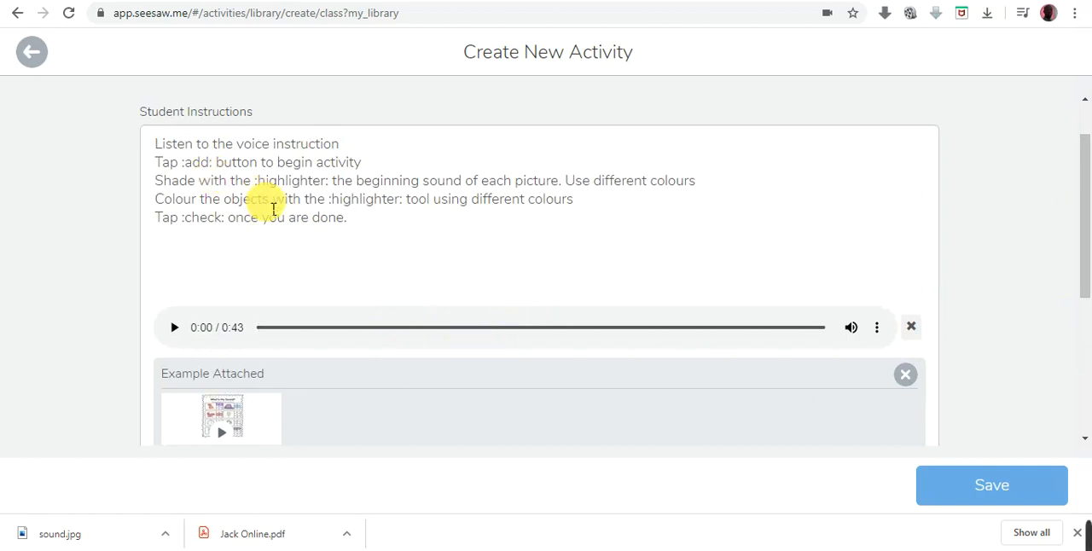
{"action": "left_click_drag", "start_coordinate": [1070, 226], "coordinate": [842, 134]}
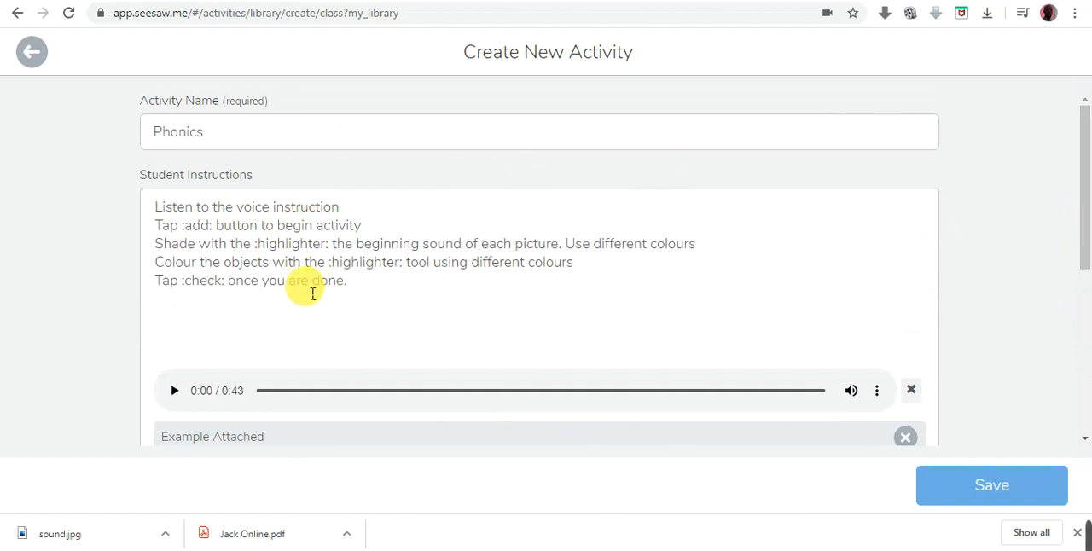
{"action": "left_click", "coordinate": [457, 1]}
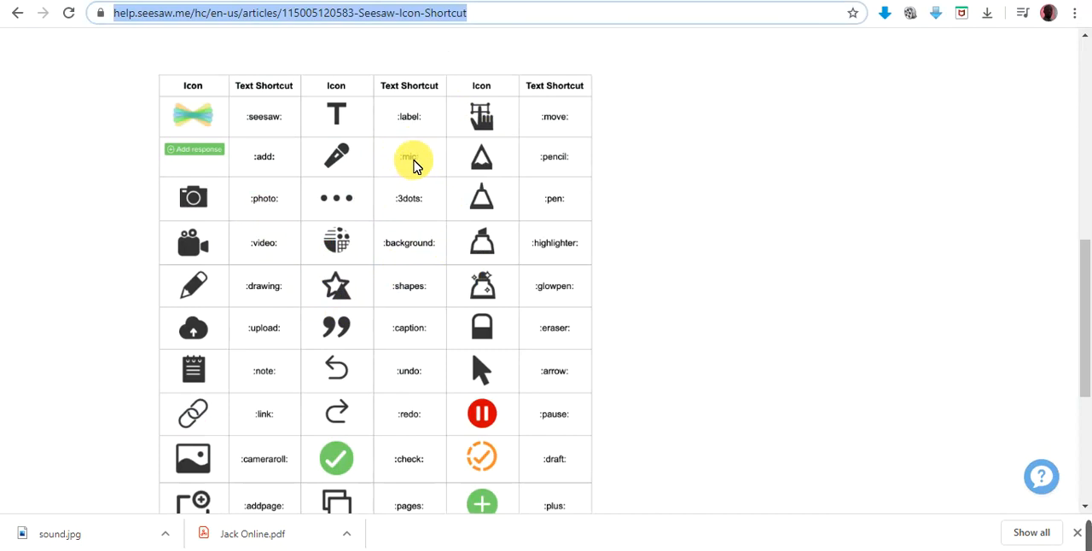
{"action": "left_click", "coordinate": [418, 0]}
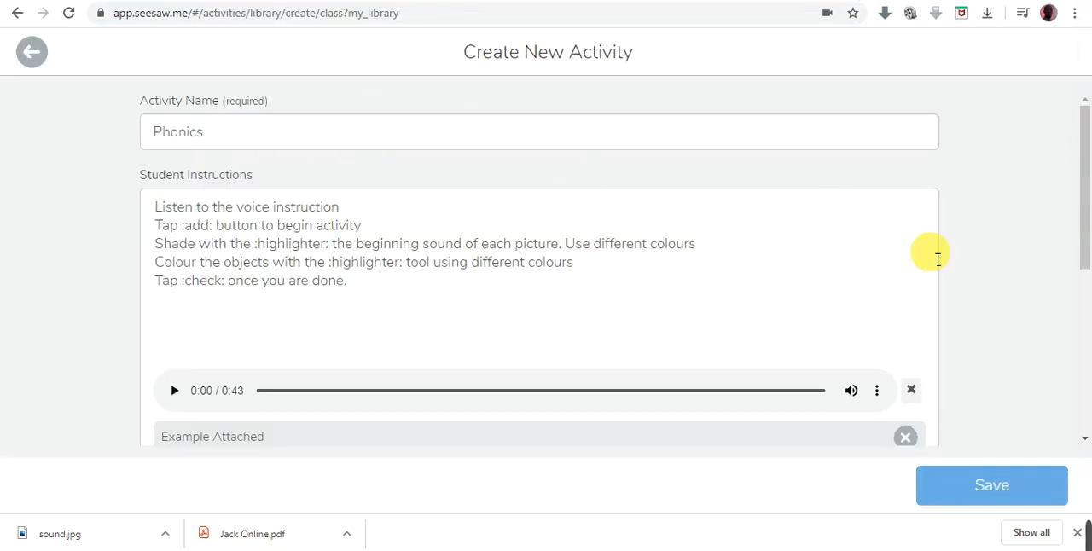
{"action": "left_click", "coordinate": [982, 480]}
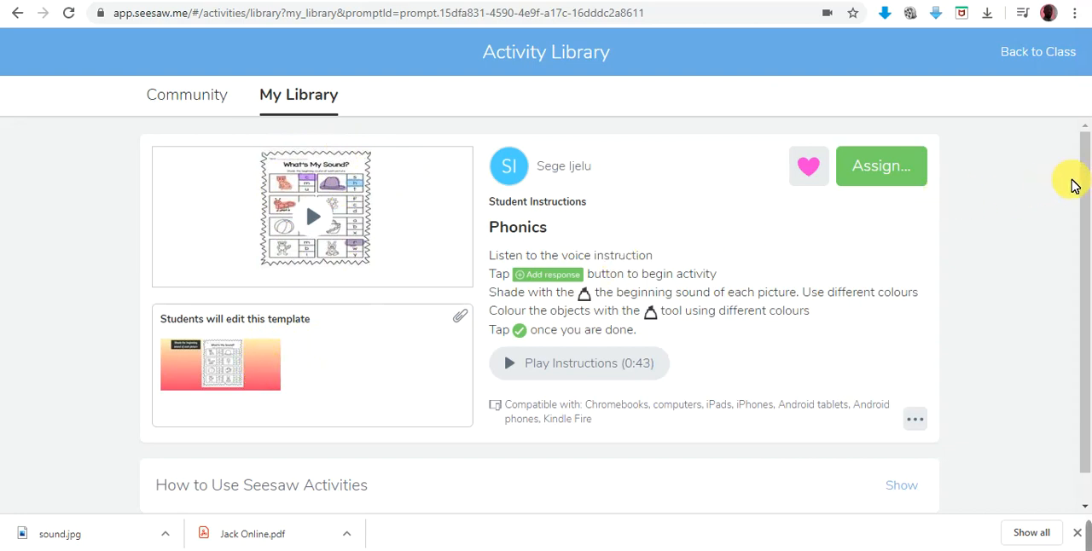
- Return to My Library, start assigning the Phonics activity, and open the class's student, folder and skill selection
{"action": "mouse_move", "coordinate": [1082, 180]}
{"action": "left_mouse_down"}
{"action": "mouse_move", "coordinate": [1083, 238]}
{"action": "mouse_move", "coordinate": [1085, 175]}
{"action": "left_mouse_up"}
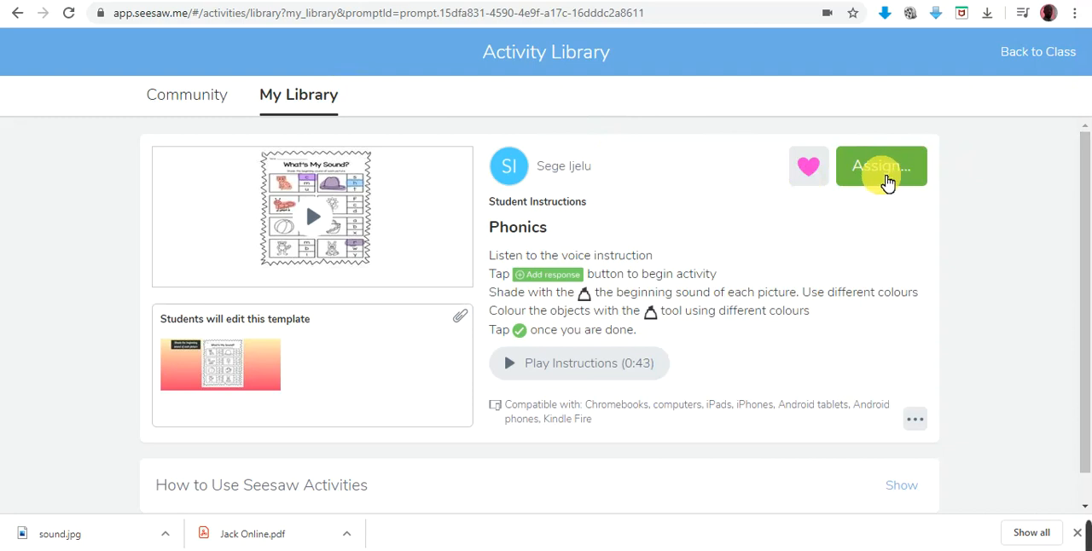
{"action": "left_click", "coordinate": [309, 104]}
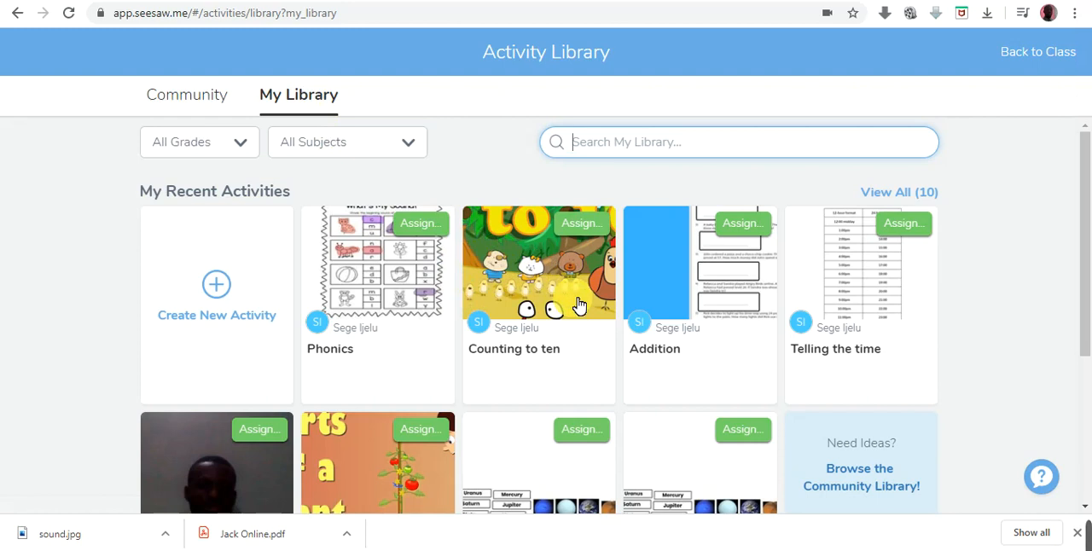
{"action": "left_click", "coordinate": [437, 232]}
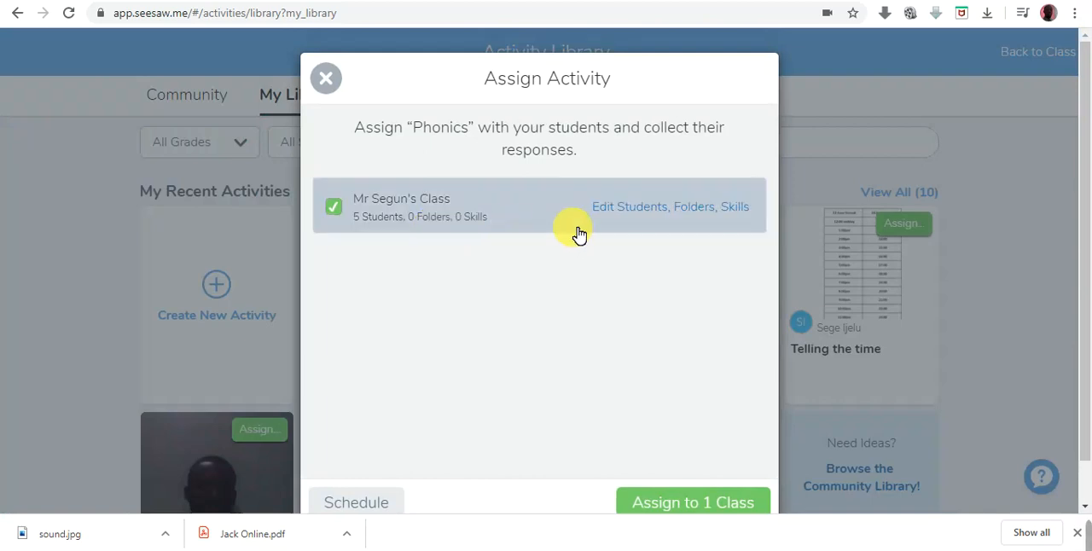
{"action": "left_click", "coordinate": [664, 212]}
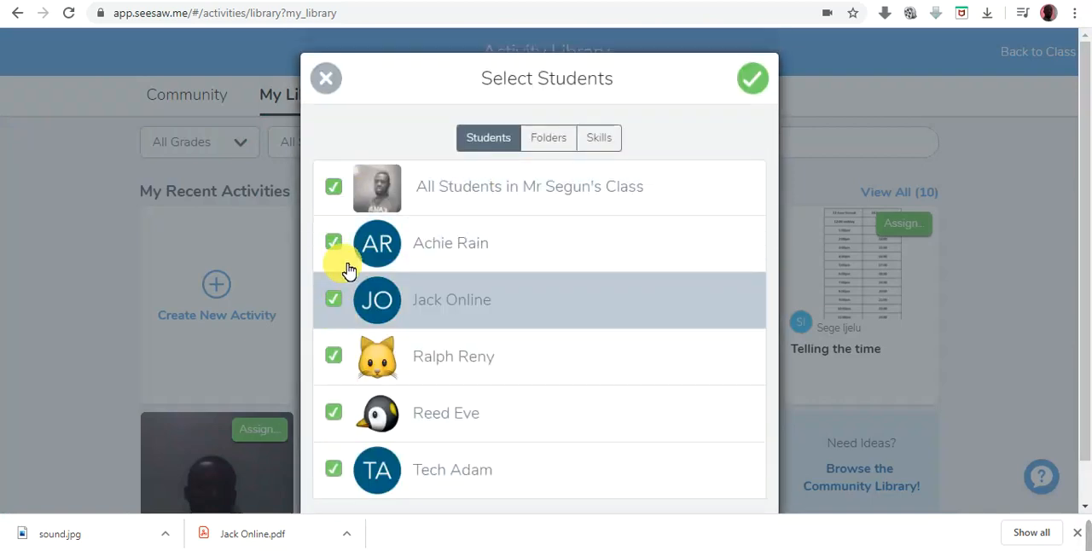
- Try out assigning the activity to only some individual students, and reselect all students in the class
{"action": "left_click", "coordinate": [333, 190]}
{"action": "left_click", "coordinate": [335, 244]}
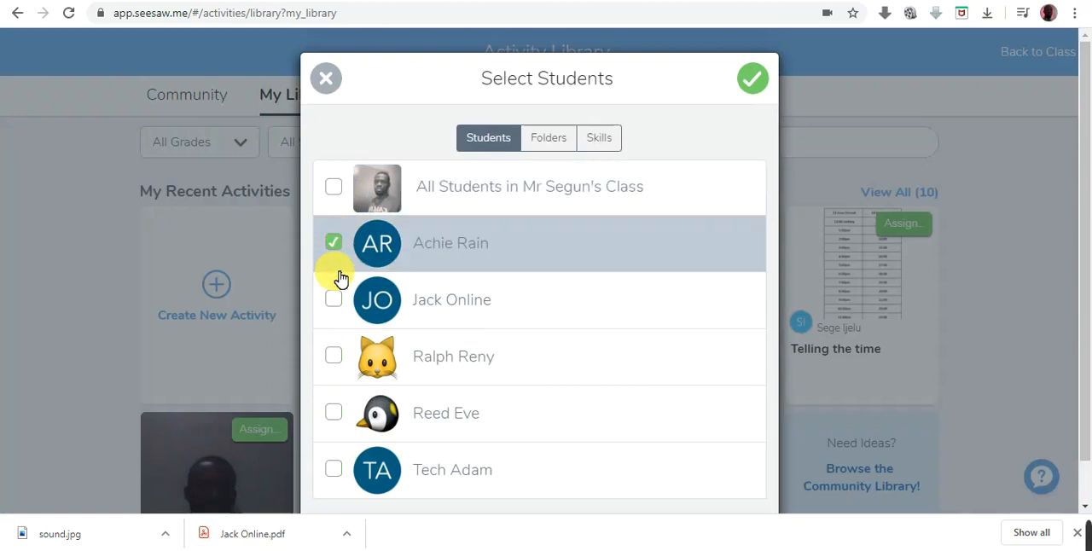
{"action": "left_click", "coordinate": [337, 300]}
{"action": "left_click", "coordinate": [333, 355]}
{"action": "left_click", "coordinate": [333, 413]}
{"action": "left_click", "coordinate": [335, 353]}
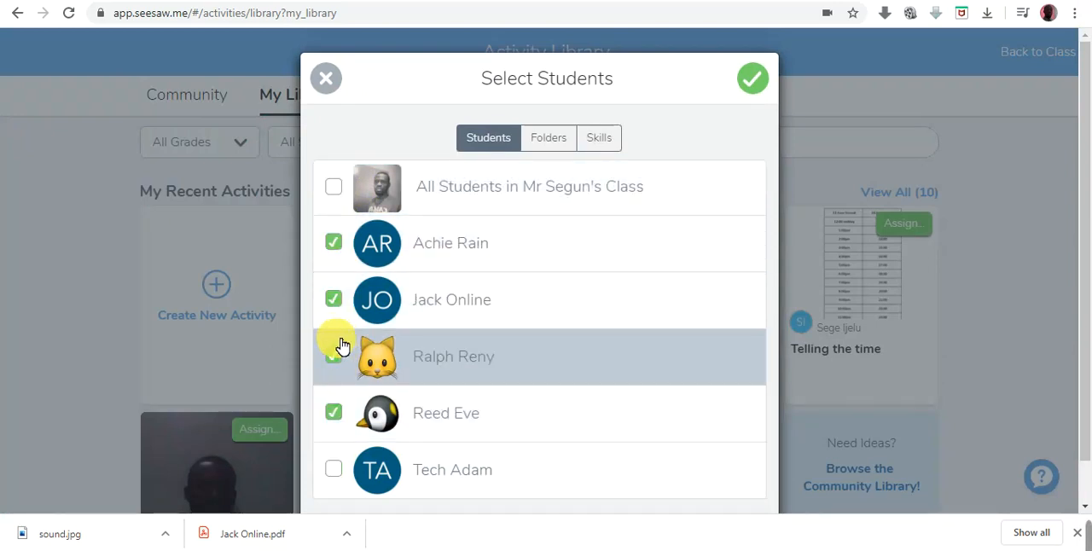
{"action": "left_click", "coordinate": [338, 412]}
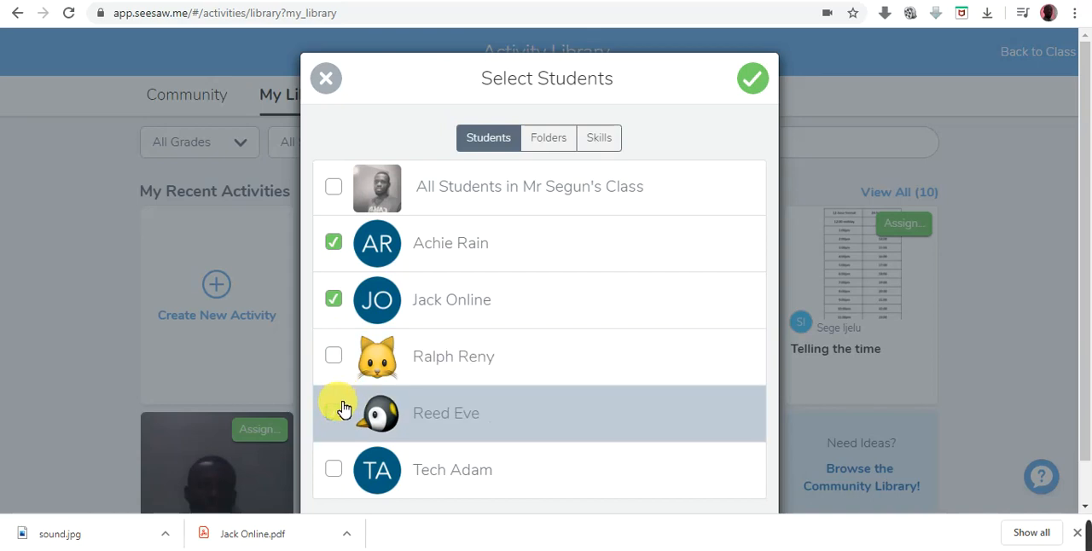
{"action": "left_click", "coordinate": [341, 197]}
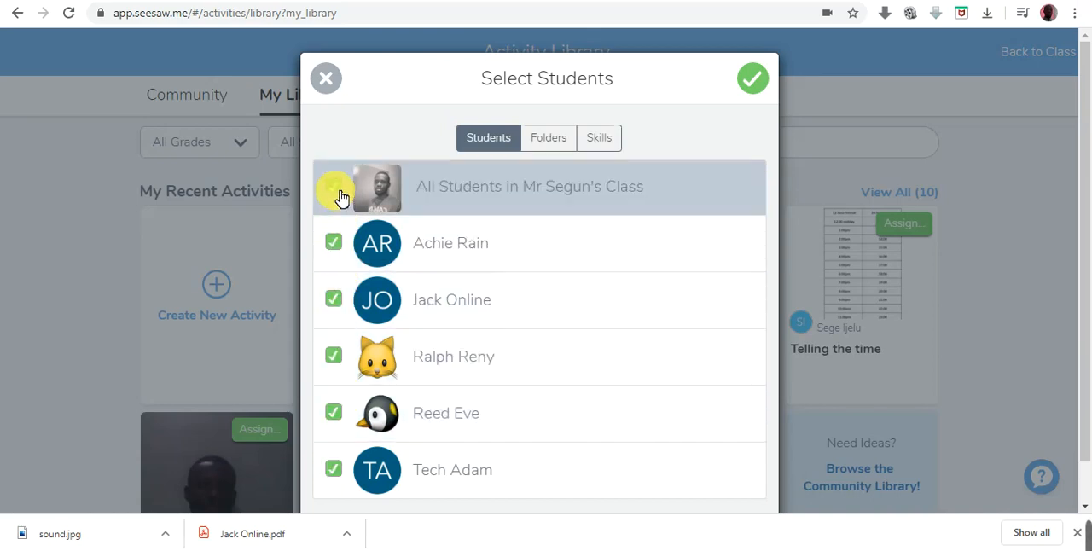
- Select the Jolly Phonics folder for the assigned activity
{"action": "left_click", "coordinate": [551, 145]}
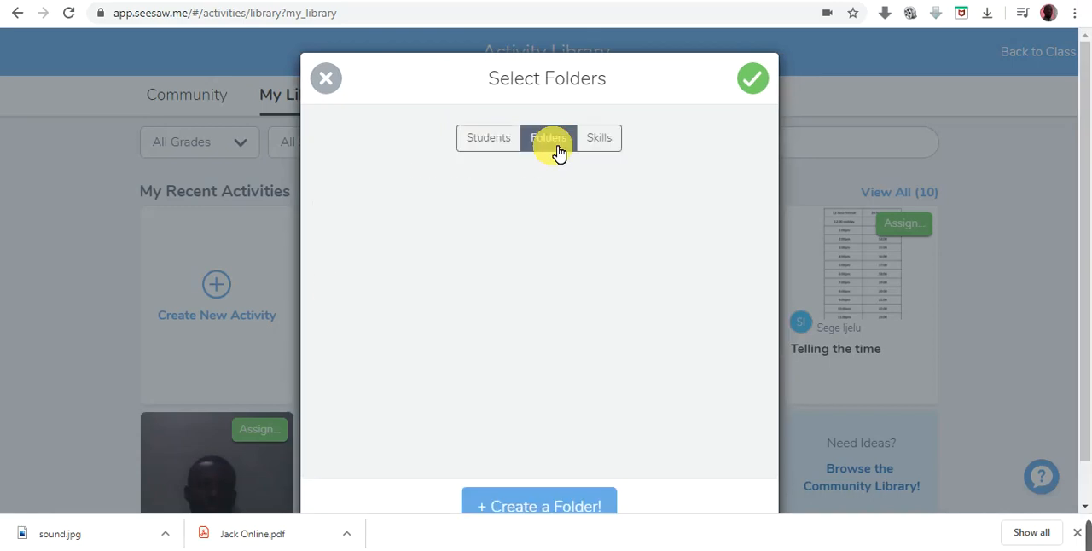
{"action": "left_click_drag", "start_coordinate": [773, 247], "coordinate": [770, 349]}
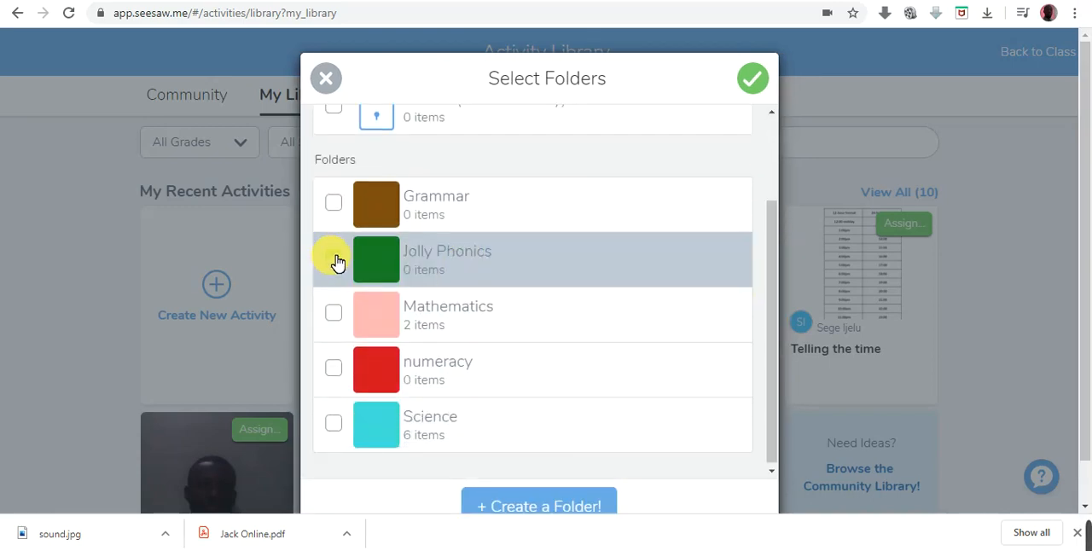
{"action": "left_click", "coordinate": [334, 258]}
{"action": "left_click_drag", "start_coordinate": [781, 316], "coordinate": [792, 223]}
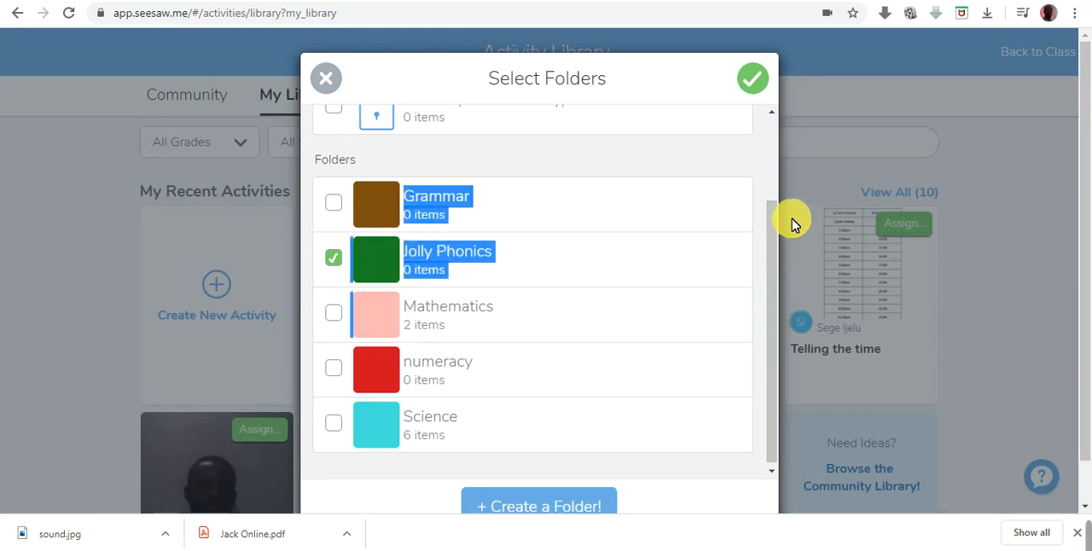
{"action": "scroll", "coordinate": [776, 175], "scroll_direction": "up", "scroll_amount": 2}
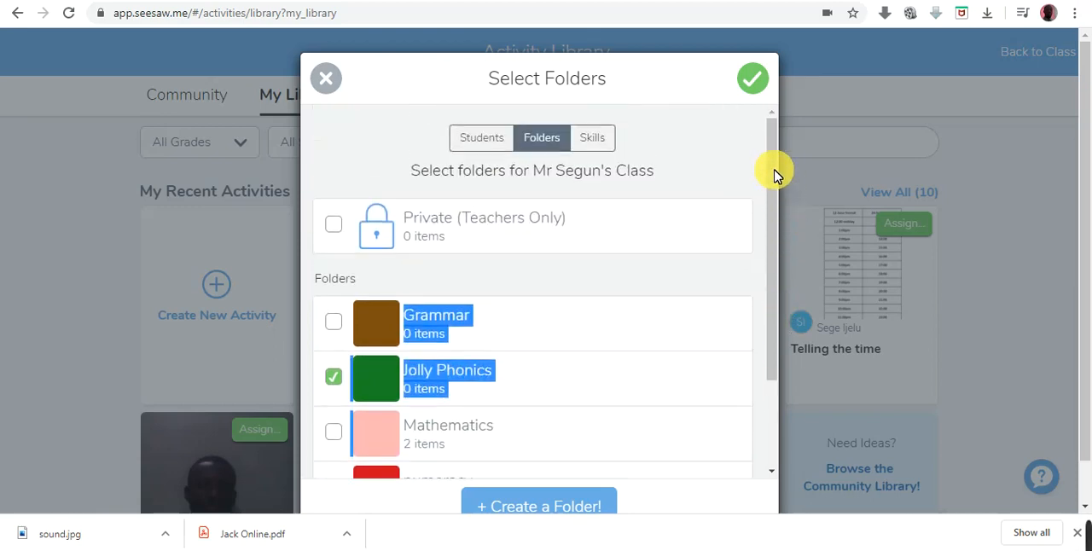
- Look through the available skills and start a new skill named Phonics with quick code 1.Ph
{"action": "left_click", "coordinate": [594, 141]}
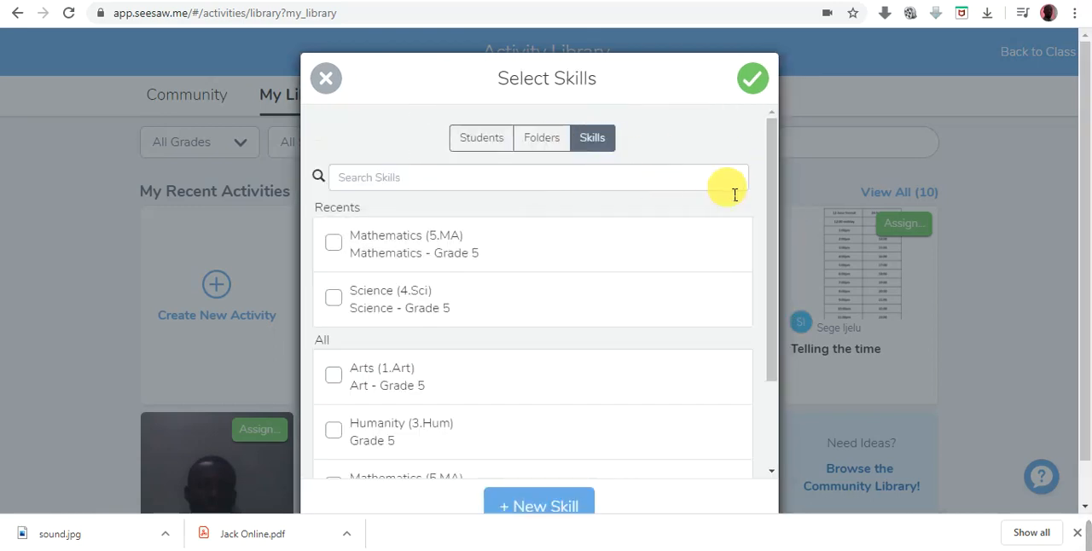
{"action": "left_click_drag", "start_coordinate": [771, 191], "coordinate": [770, 283]}
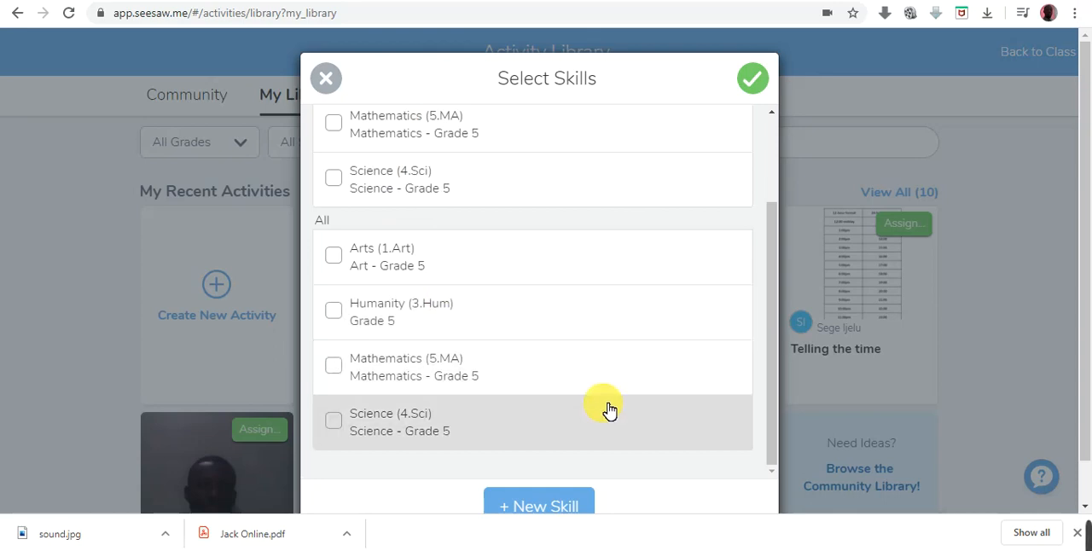
{"action": "left_click_drag", "start_coordinate": [770, 366], "coordinate": [762, 438]}
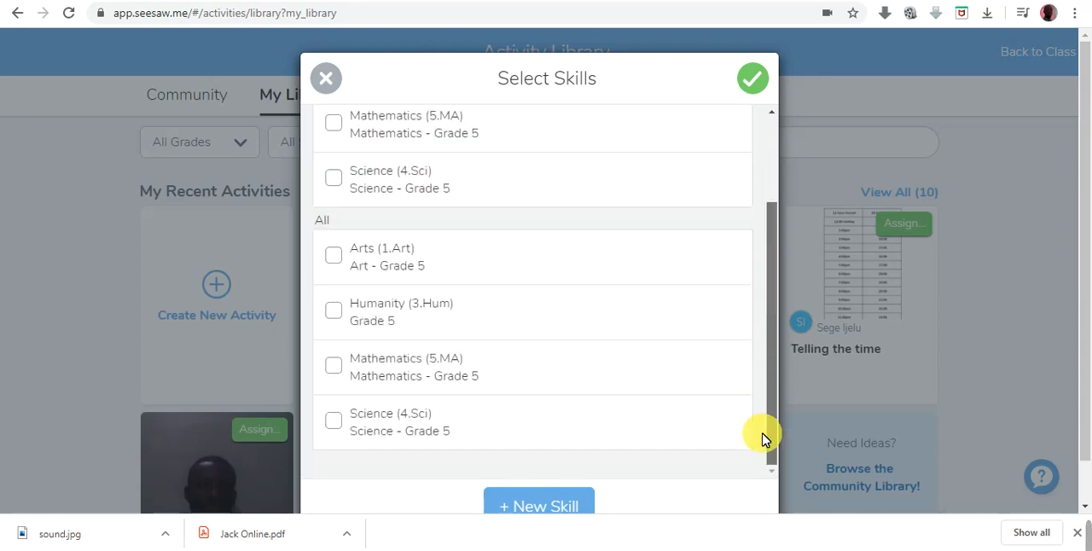
{"action": "left_click", "coordinate": [547, 506]}
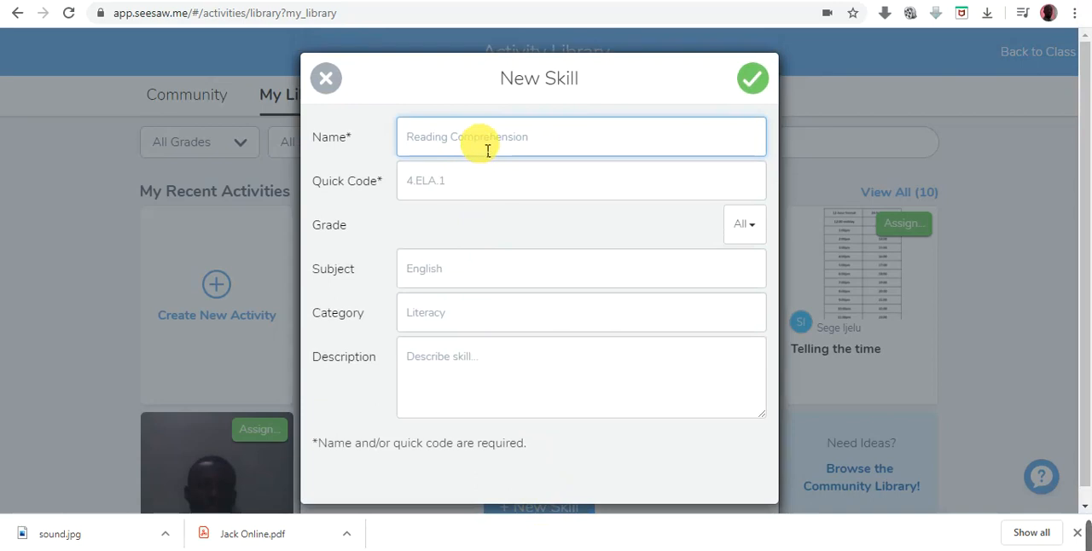
{"action": "type", "text": "Phonic"}
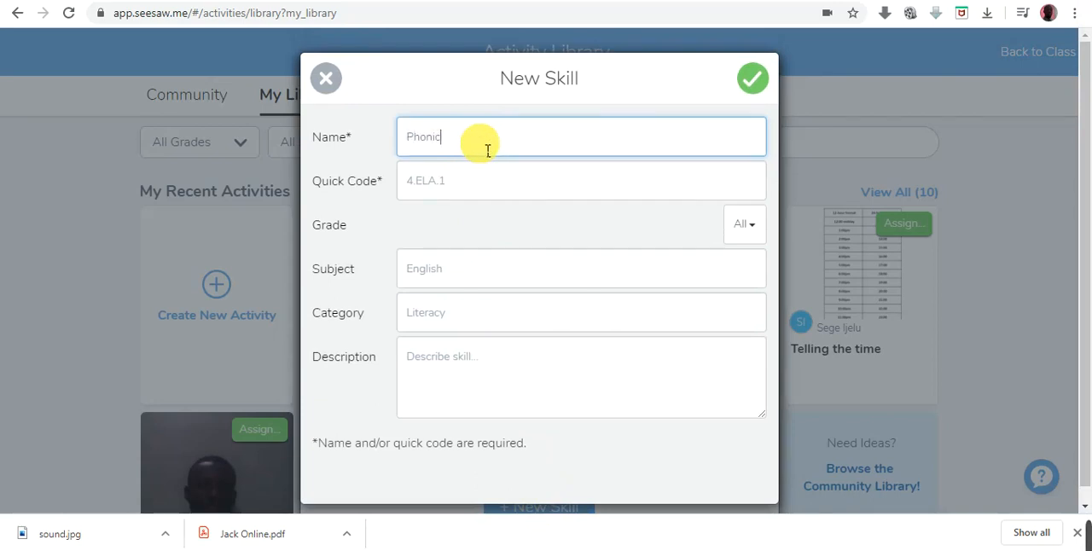
{"action": "left_click", "coordinate": [427, 195]}
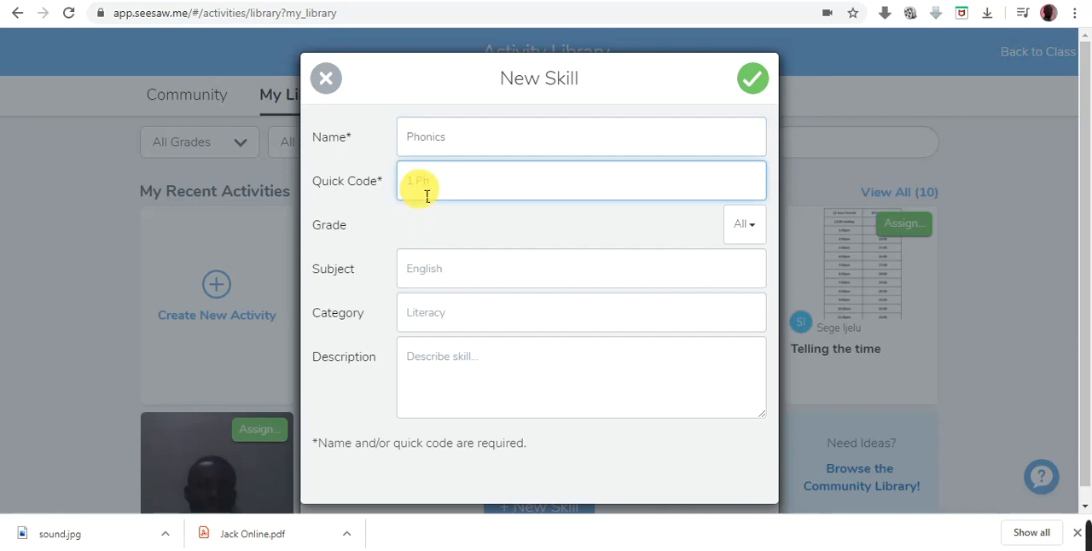
- Try grades K, 1 and 5 for the new skill, settle on grade K and save the skill
{"action": "left_click", "coordinate": [760, 228]}
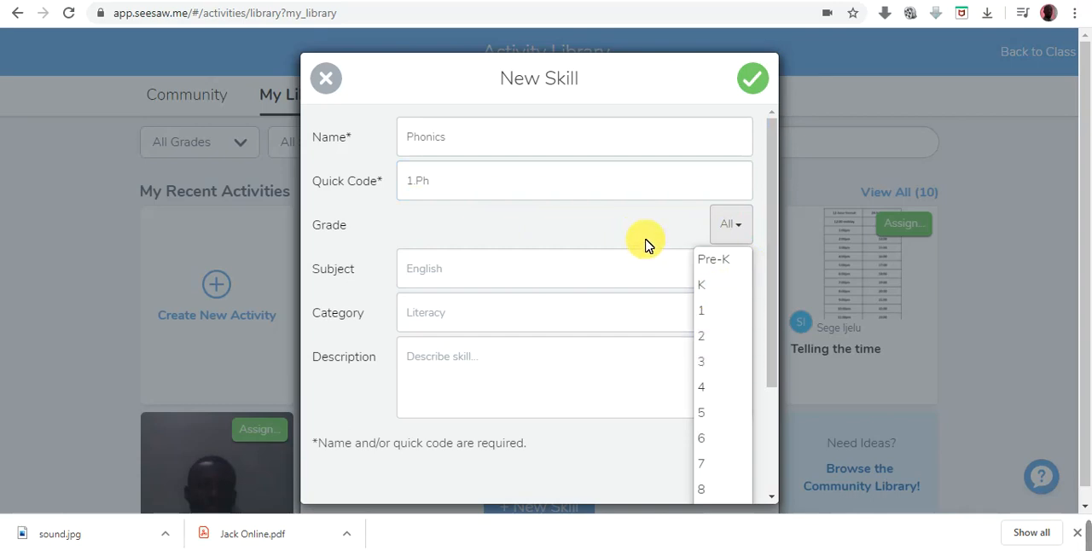
{"action": "left_click", "coordinate": [712, 290]}
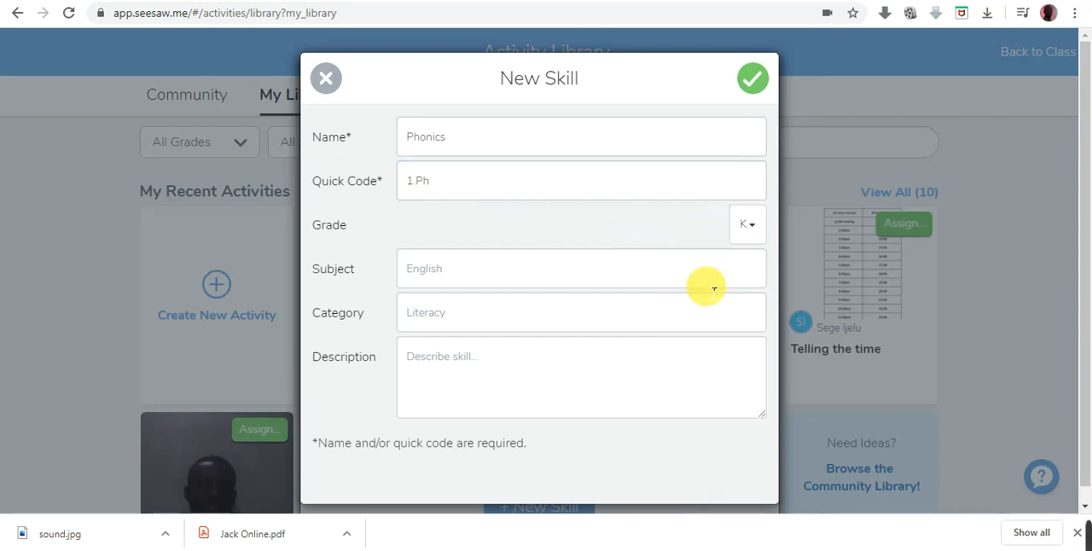
{"action": "left_click", "coordinate": [751, 226]}
{"action": "left_click", "coordinate": [704, 315]}
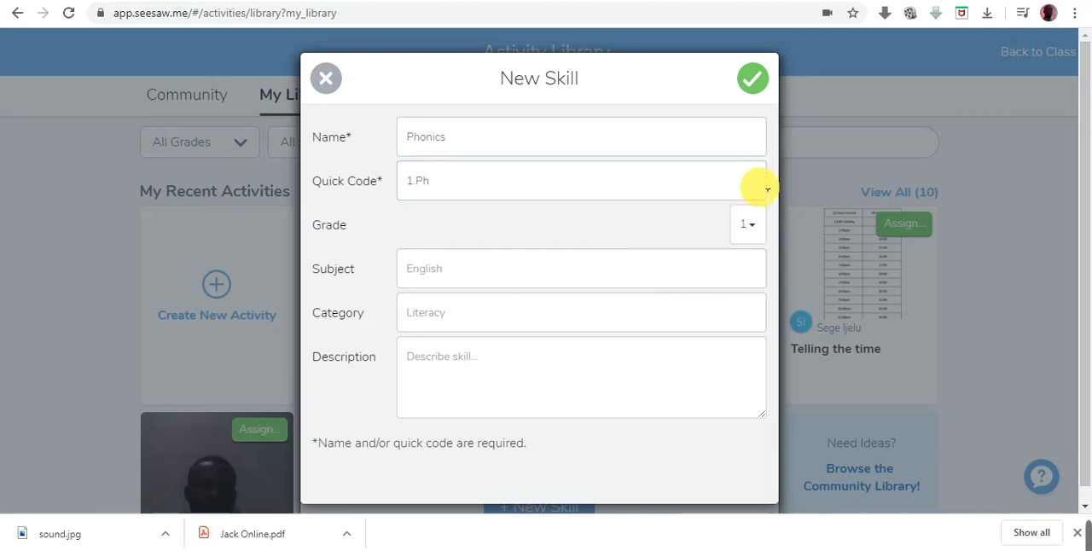
{"action": "left_click", "coordinate": [754, 227]}
{"action": "left_click", "coordinate": [713, 415]}
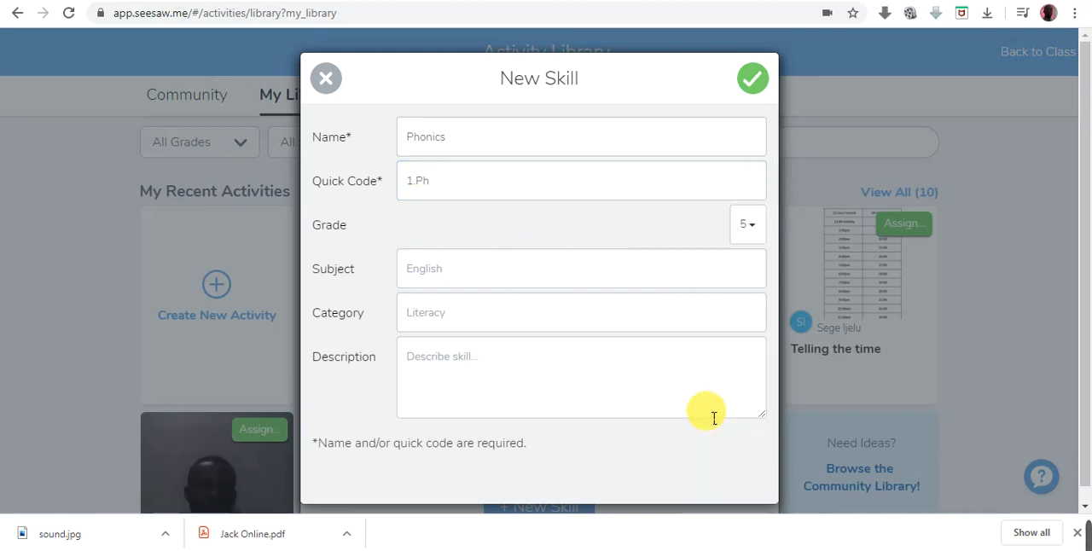
{"action": "left_click", "coordinate": [756, 232]}
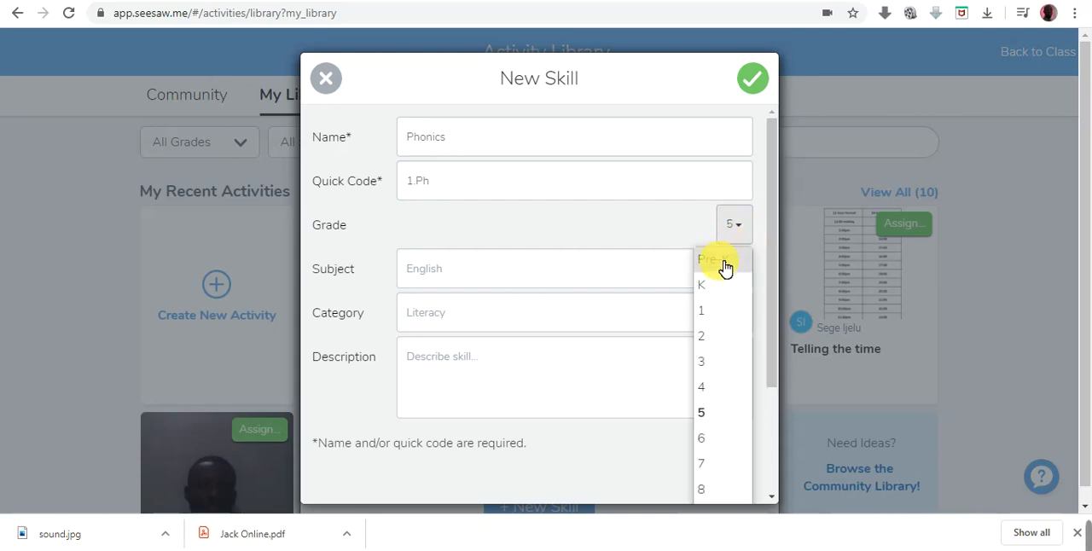
{"action": "left_click", "coordinate": [721, 282]}
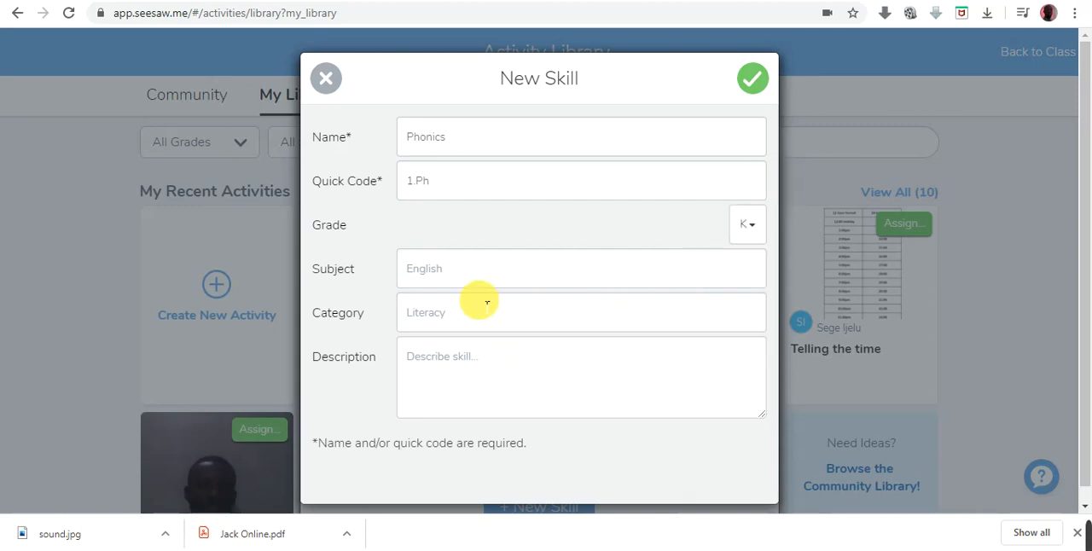
{"action": "scroll", "coordinate": [524, 379], "scroll_direction": "down", "scroll_amount": 1}
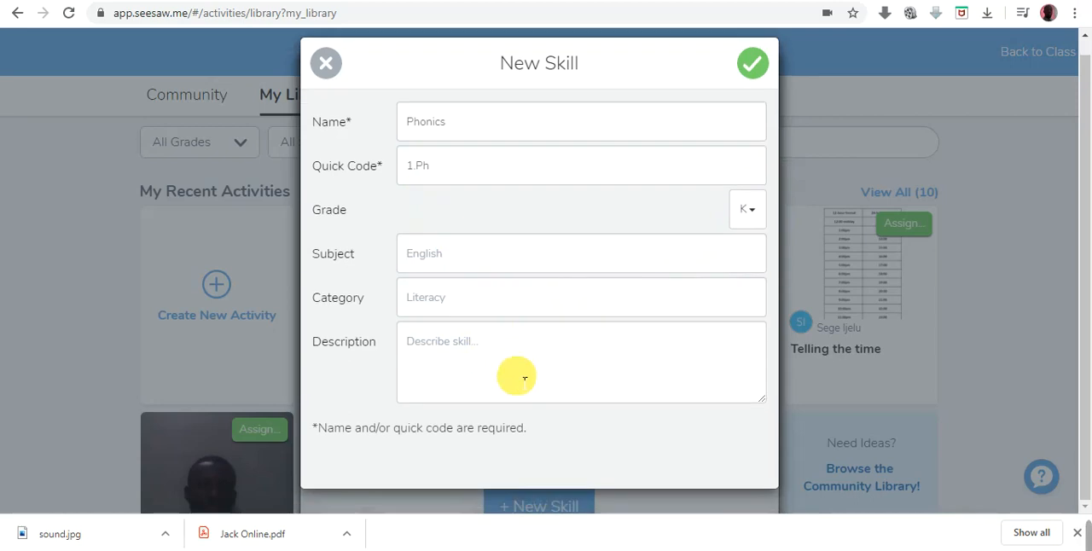
{"action": "left_click", "coordinate": [753, 60]}
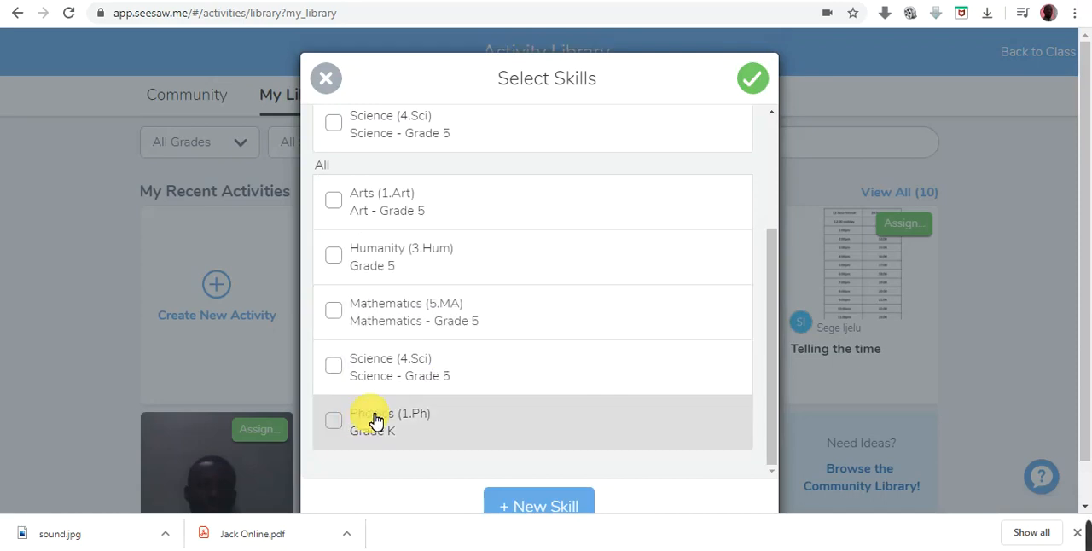
- Tag the activity with the Phonics (1.Ph) skill and look over the rest of the skills list
{"action": "left_click", "coordinate": [338, 423]}
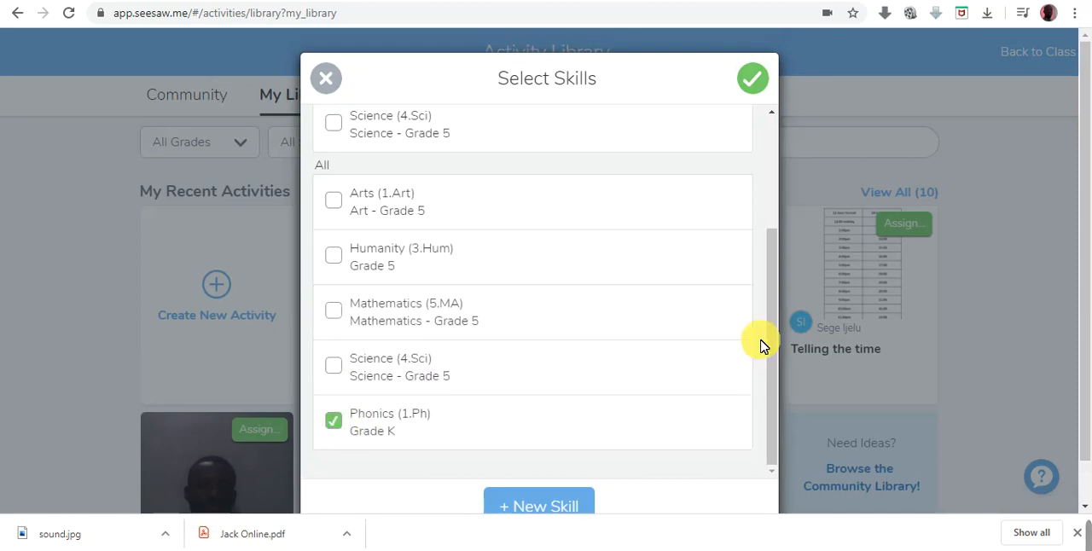
{"action": "left_click_drag", "start_coordinate": [770, 346], "coordinate": [770, 230]}
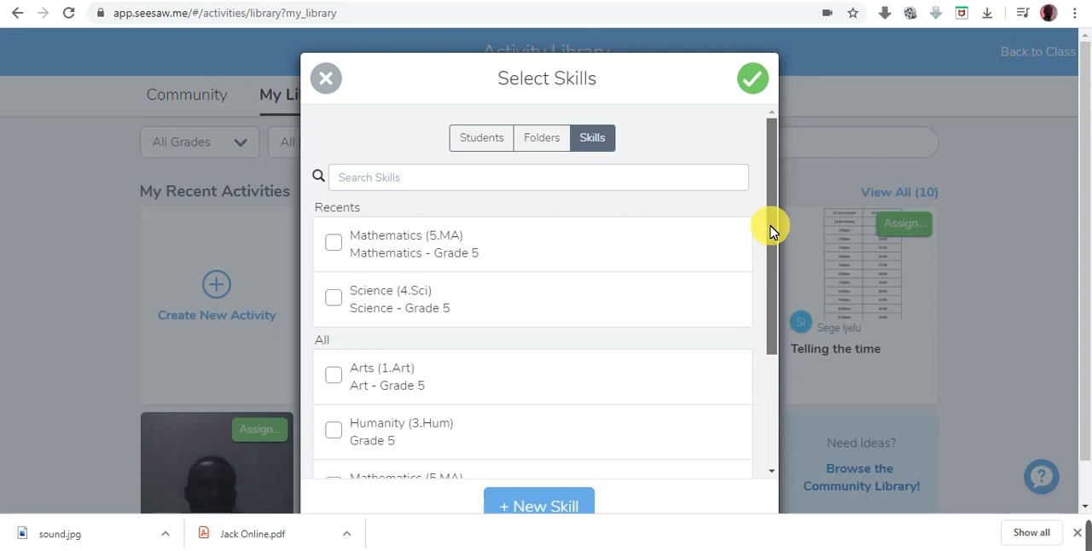
{"action": "left_click_drag", "start_coordinate": [771, 229], "coordinate": [771, 365]}
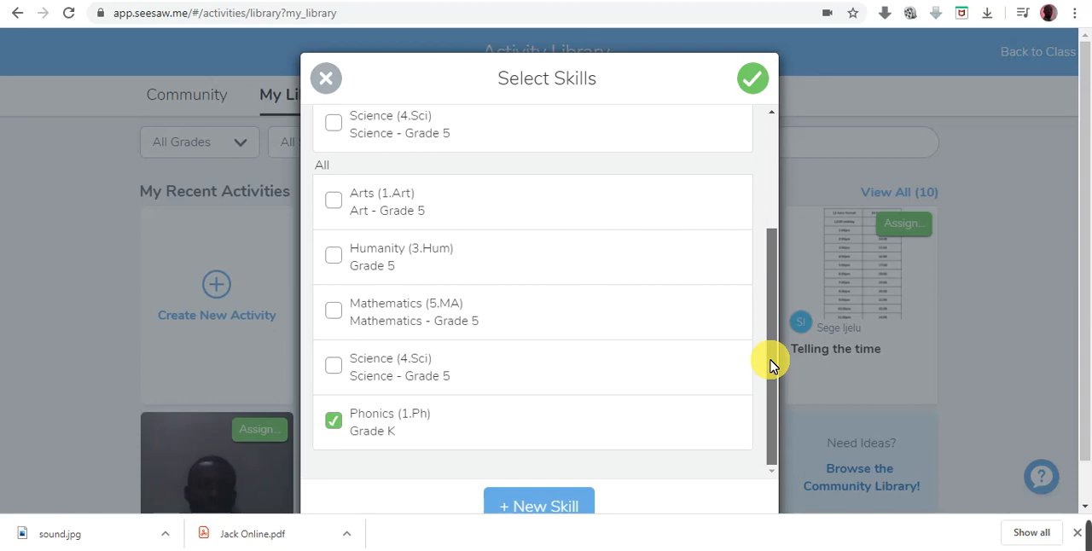
{"action": "left_click_drag", "start_coordinate": [770, 365], "coordinate": [780, 166]}
{"action": "left_click", "coordinate": [485, 143]}
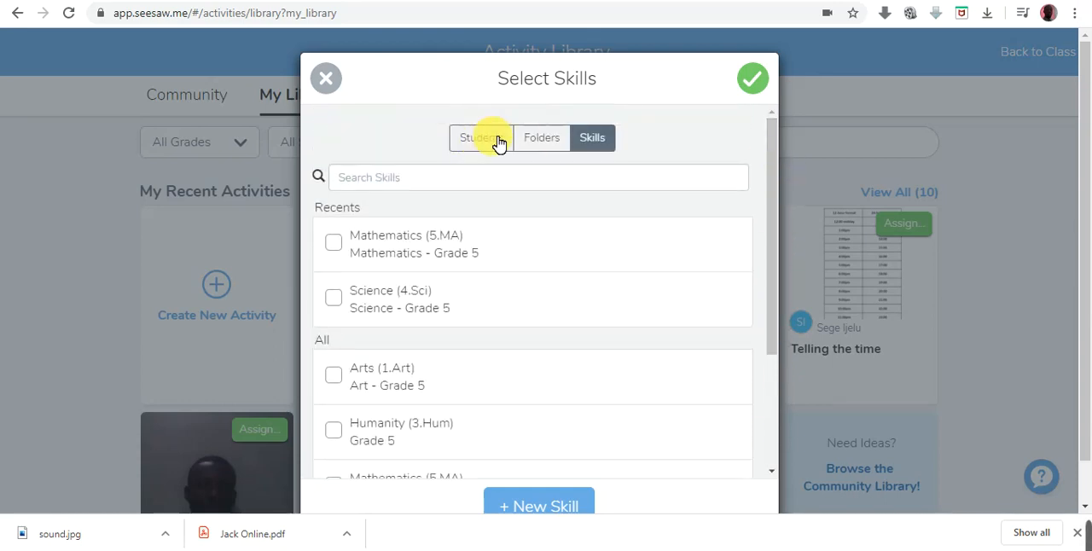
- Recheck the folder and skill choices for the class and confirm the selection
{"action": "left_click", "coordinate": [546, 142]}
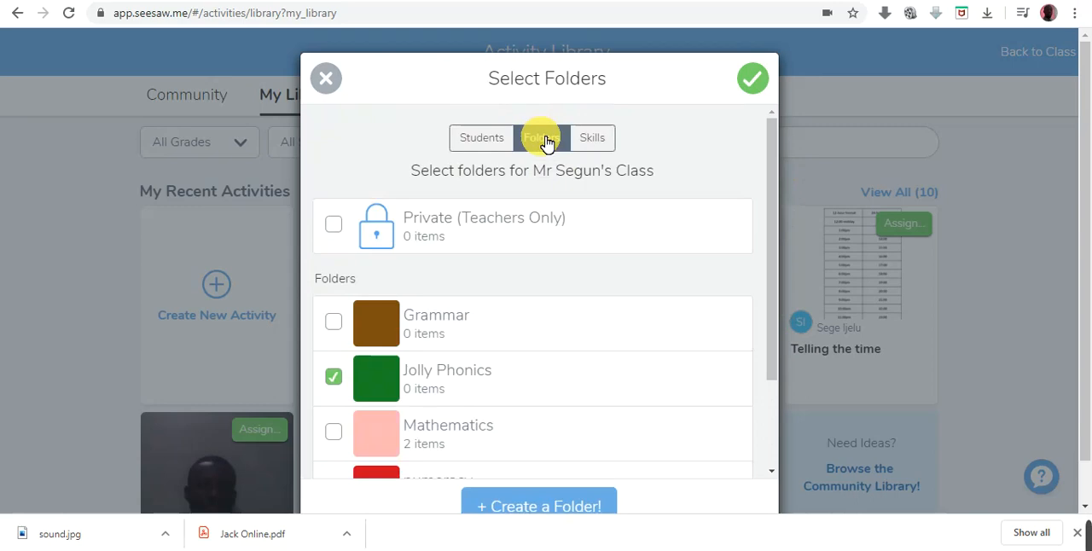
{"action": "left_click", "coordinate": [592, 138]}
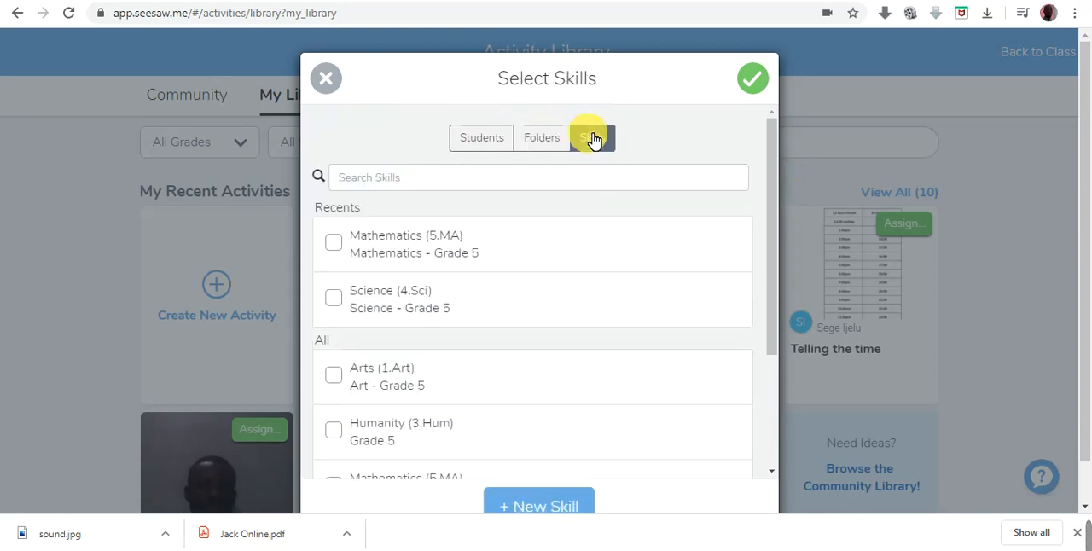
{"action": "left_click", "coordinate": [751, 80]}
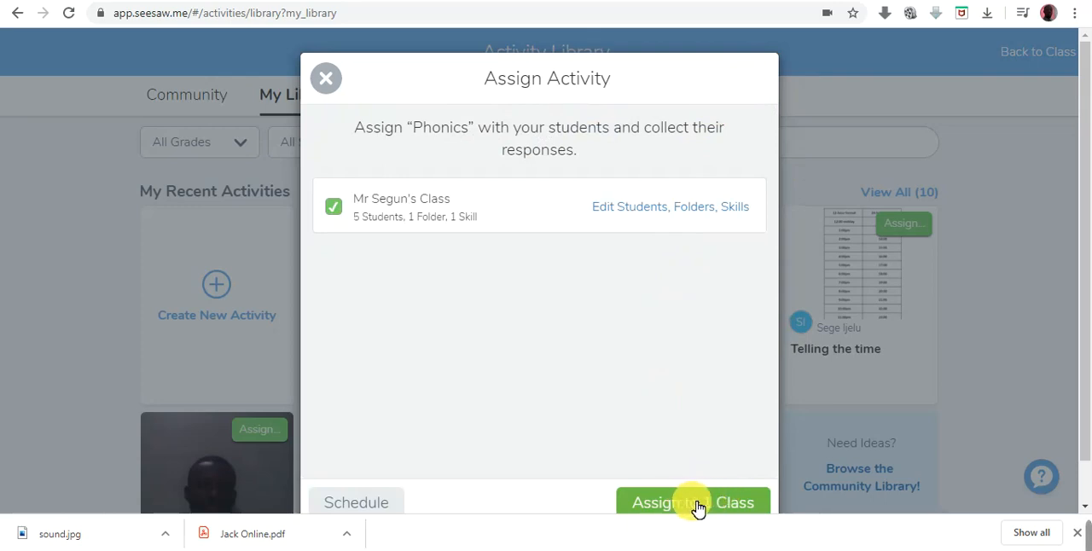
- Open the activity's schedule, choose assigning on a specific date and time, and browse the date calendar's months between March and July 2020
{"action": "left_click", "coordinate": [379, 505]}
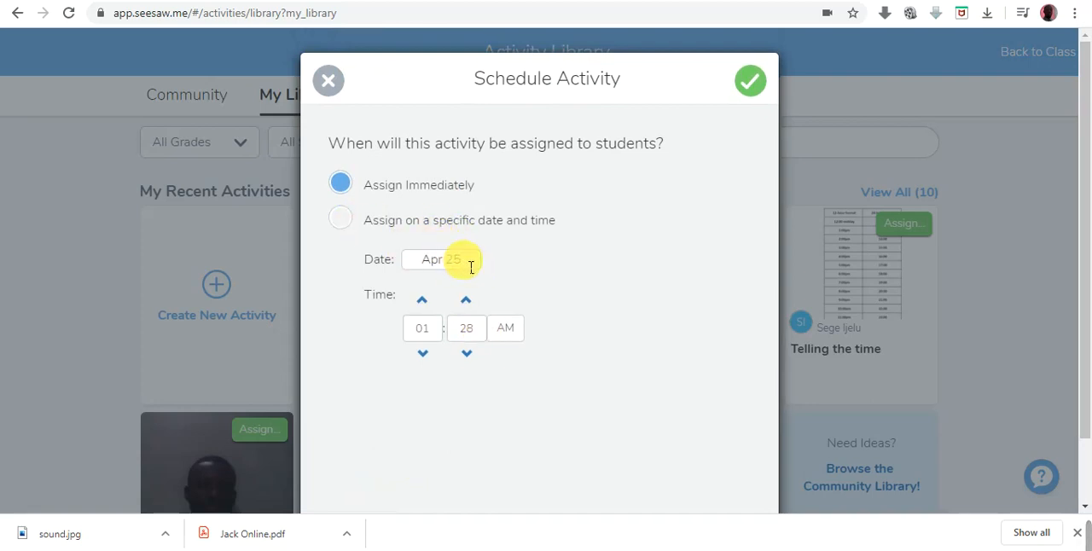
{"action": "left_click", "coordinate": [340, 220]}
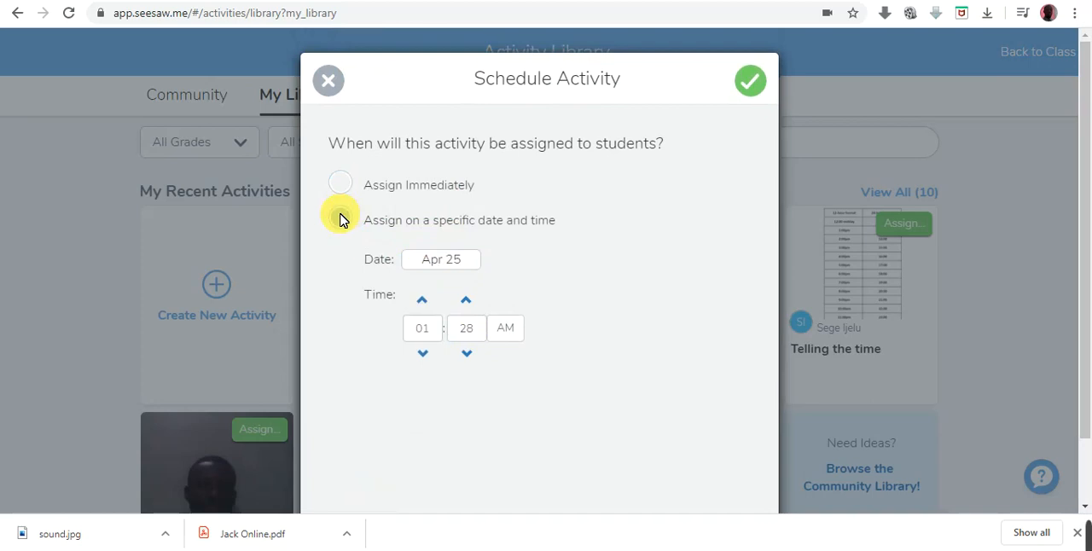
{"action": "left_click", "coordinate": [471, 265]}
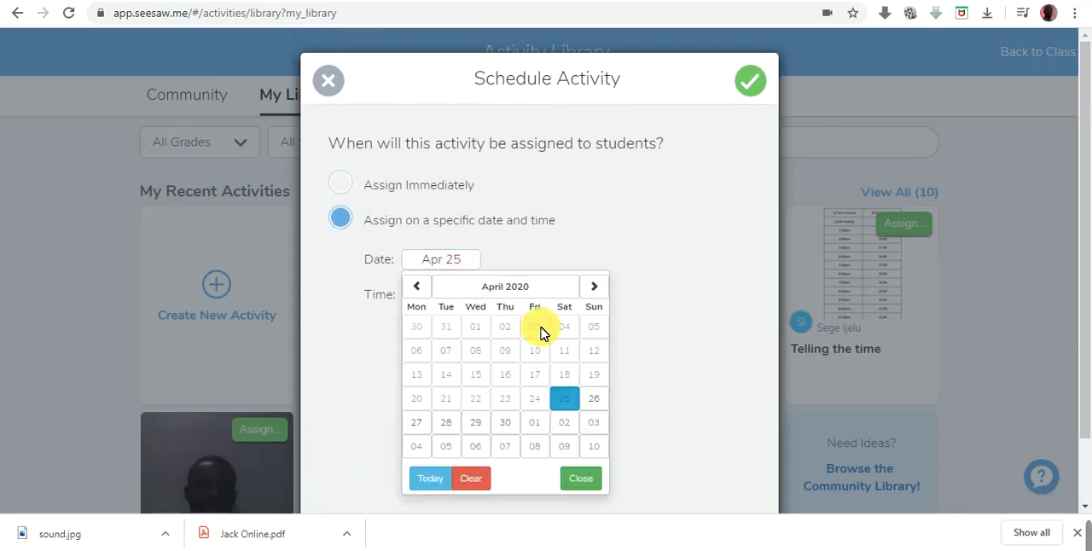
{"action": "left_click", "coordinate": [592, 291]}
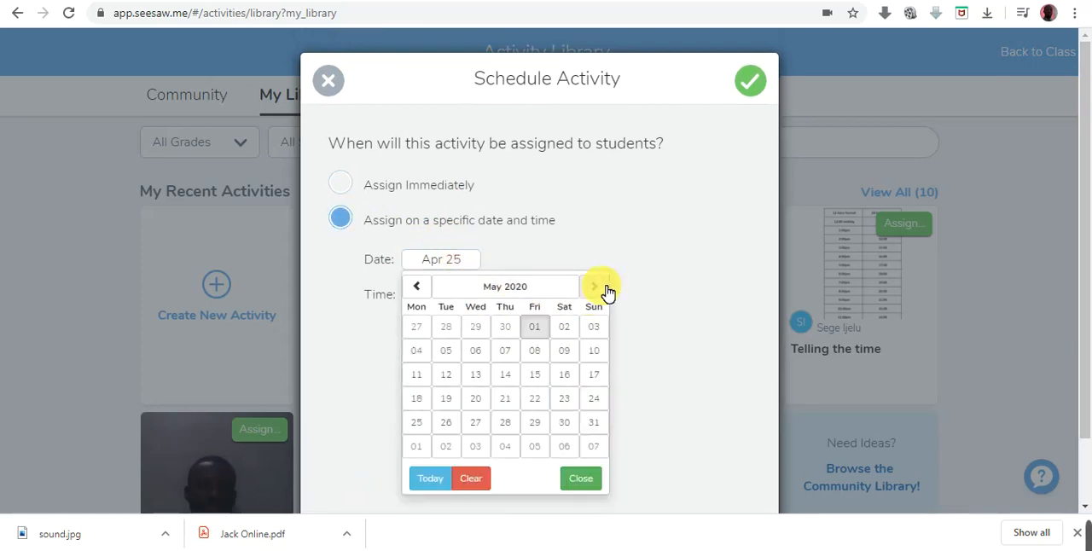
{"action": "left_click", "coordinate": [608, 293]}
{"action": "left_click", "coordinate": [424, 290]}
{"action": "left_click", "coordinate": [425, 292]}
{"action": "left_click", "coordinate": [425, 292]}
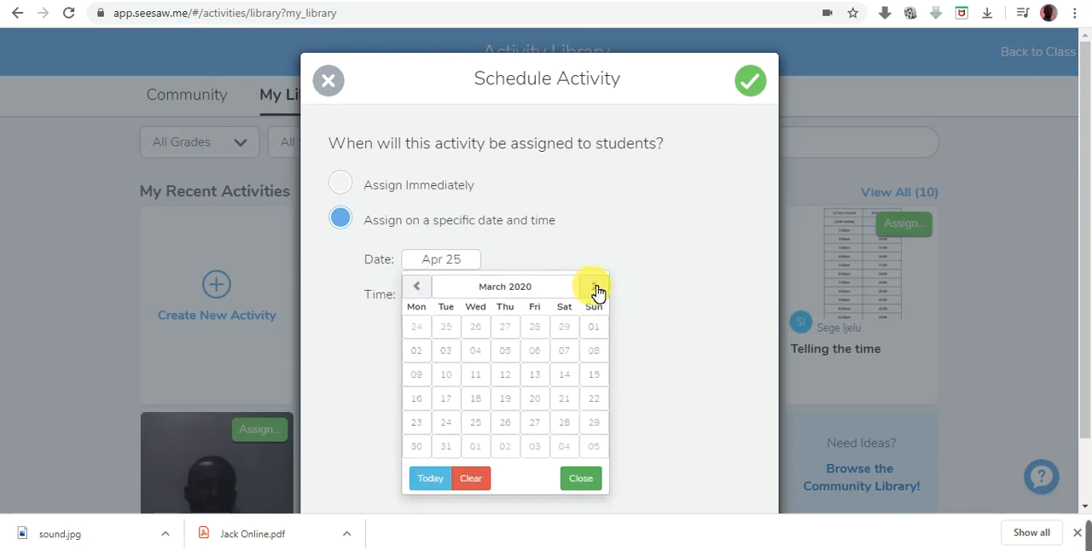
{"action": "left_click", "coordinate": [595, 291]}
{"action": "left_click", "coordinate": [597, 290]}
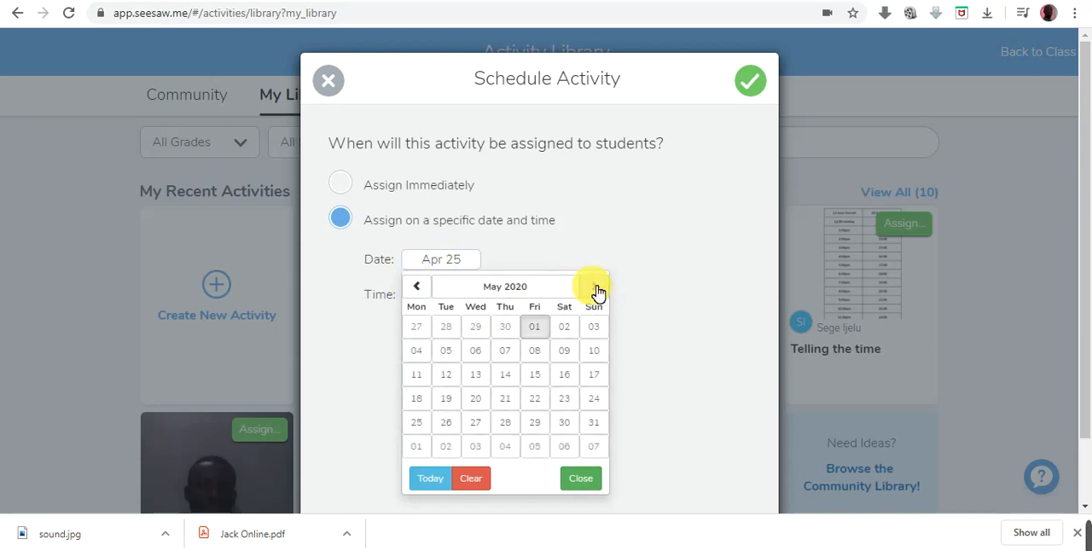
{"action": "left_click", "coordinate": [597, 291]}
{"action": "left_click", "coordinate": [598, 291]}
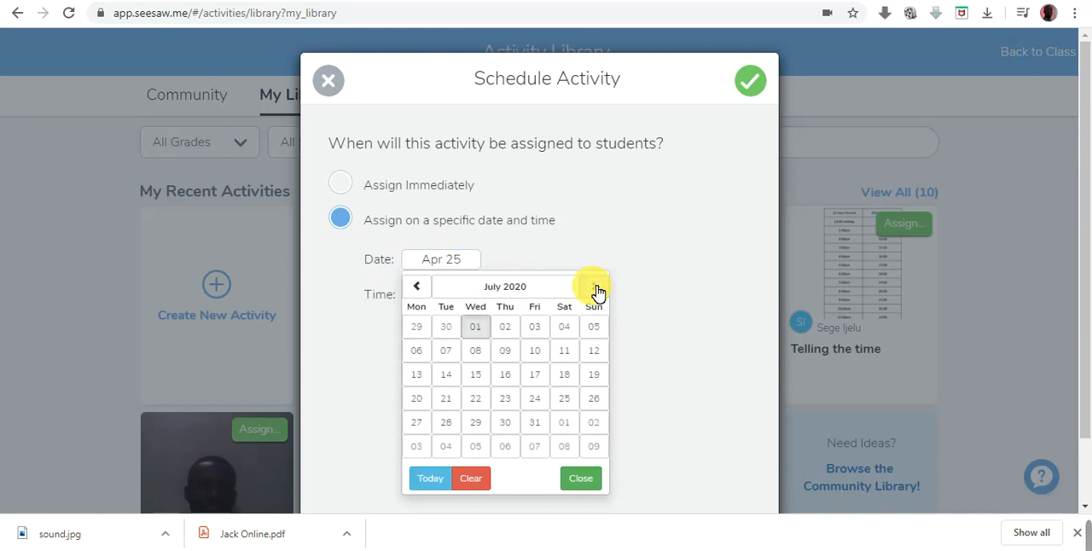
{"action": "left_click", "coordinate": [417, 286]}
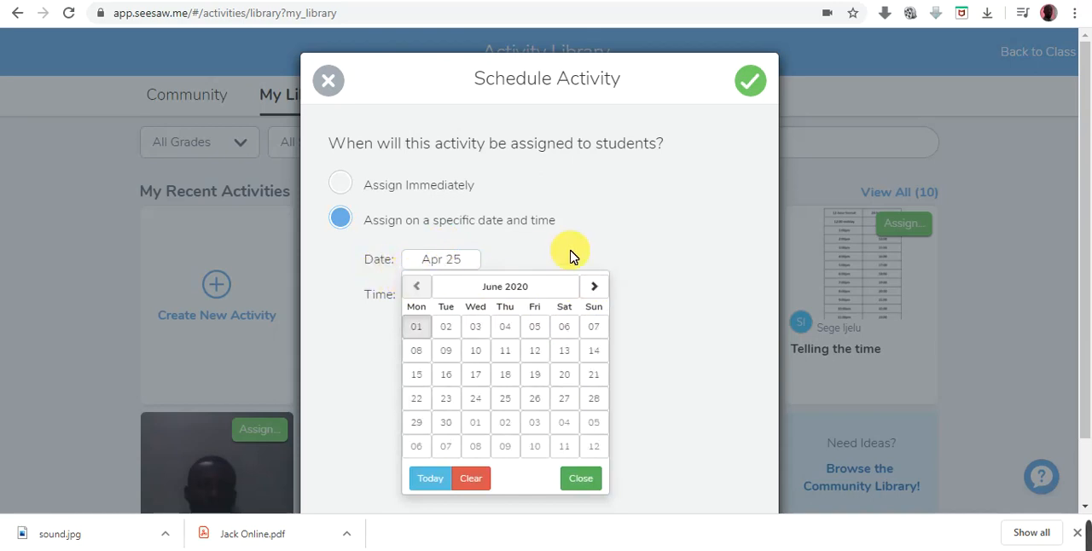
{"action": "left_click", "coordinate": [636, 247]}
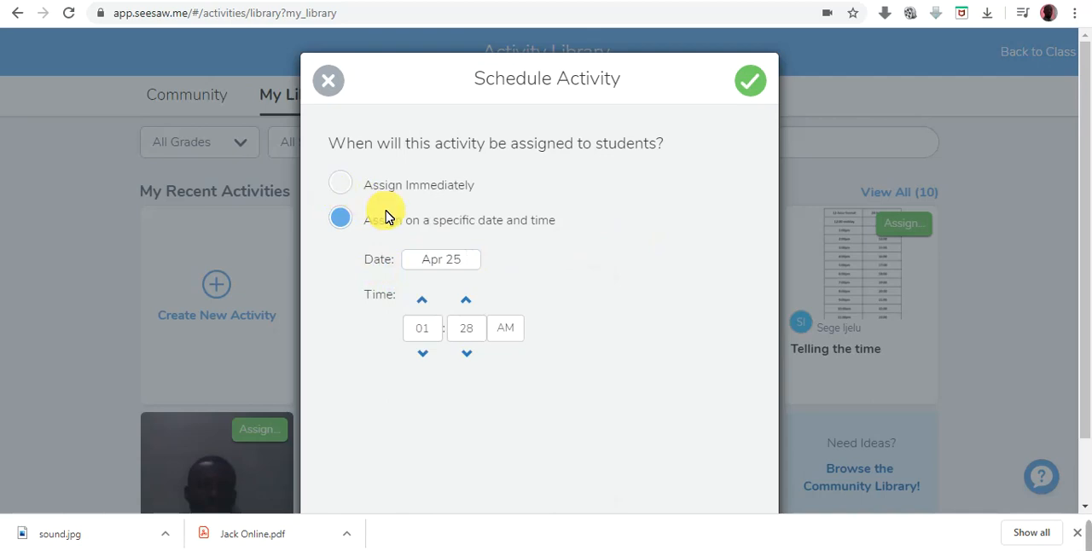
- Try the hour and minute adjustments for the scheduled time and switch the activity back to Assign Immediately
{"action": "left_click", "coordinate": [426, 304]}
{"action": "left_click", "coordinate": [422, 355]}
{"action": "left_click", "coordinate": [469, 302]}
{"action": "left_click", "coordinate": [468, 354]}
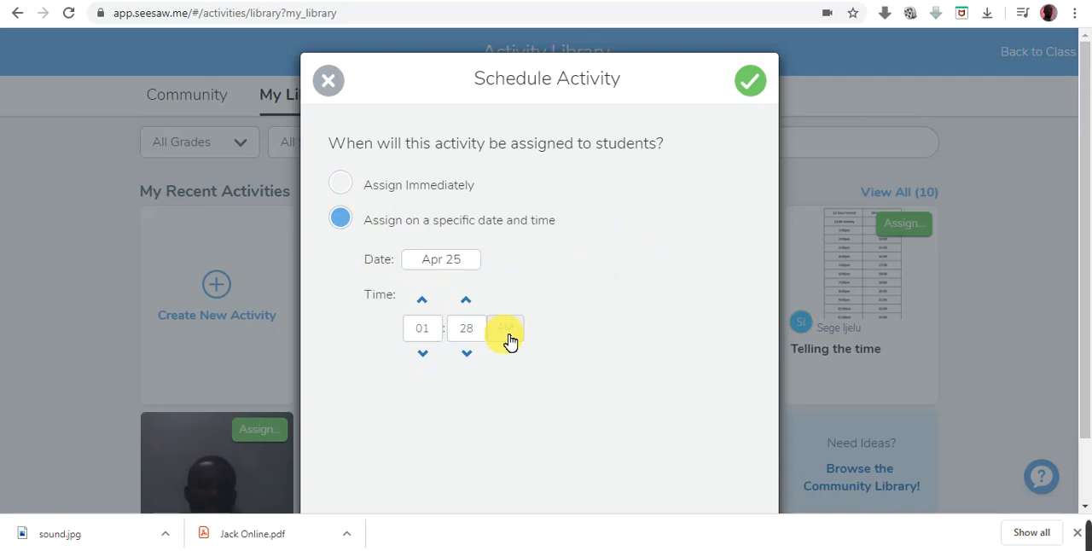
{"action": "left_click", "coordinate": [344, 191]}
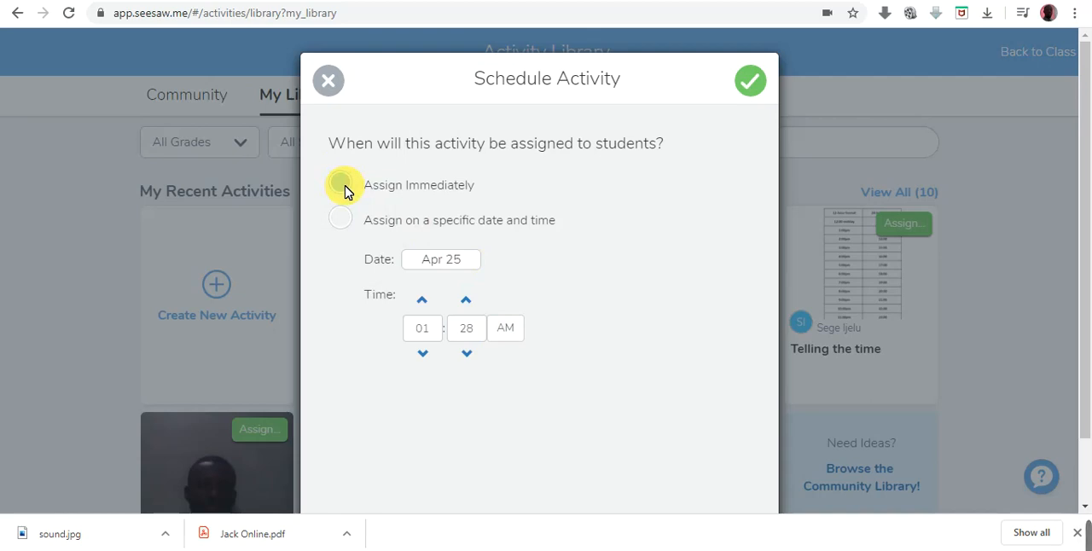
- Choose assigning the activity on a specific date and time and set the date to May 01
{"action": "left_click", "coordinate": [341, 222]}
{"action": "left_click", "coordinate": [341, 221]}
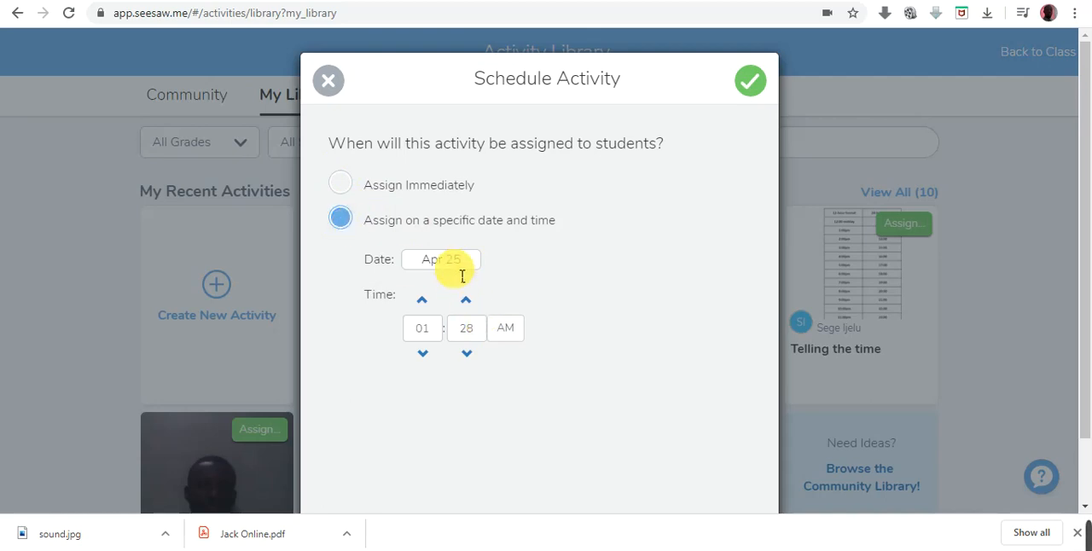
{"action": "left_click", "coordinate": [467, 263]}
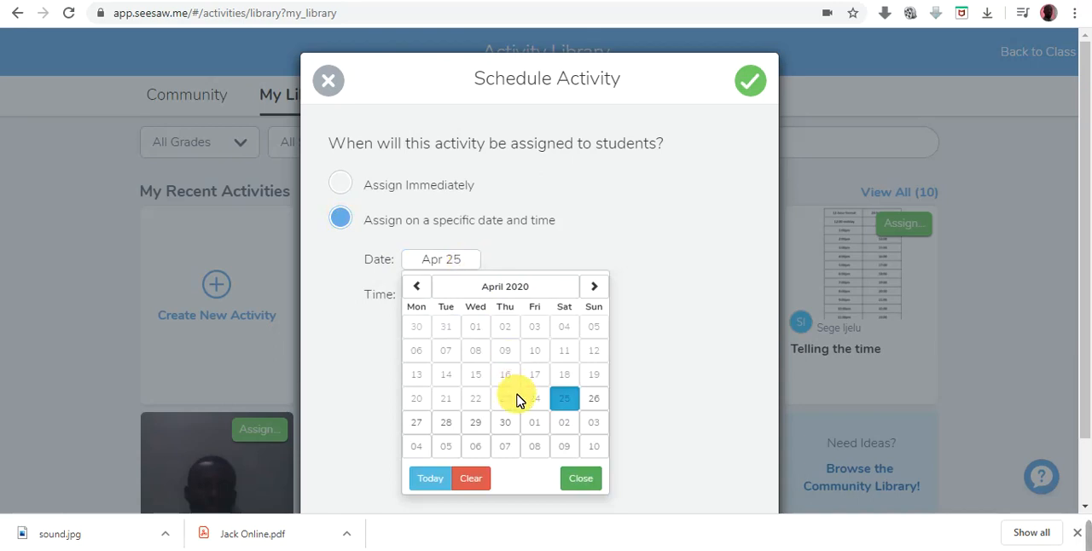
{"action": "left_click", "coordinate": [530, 425]}
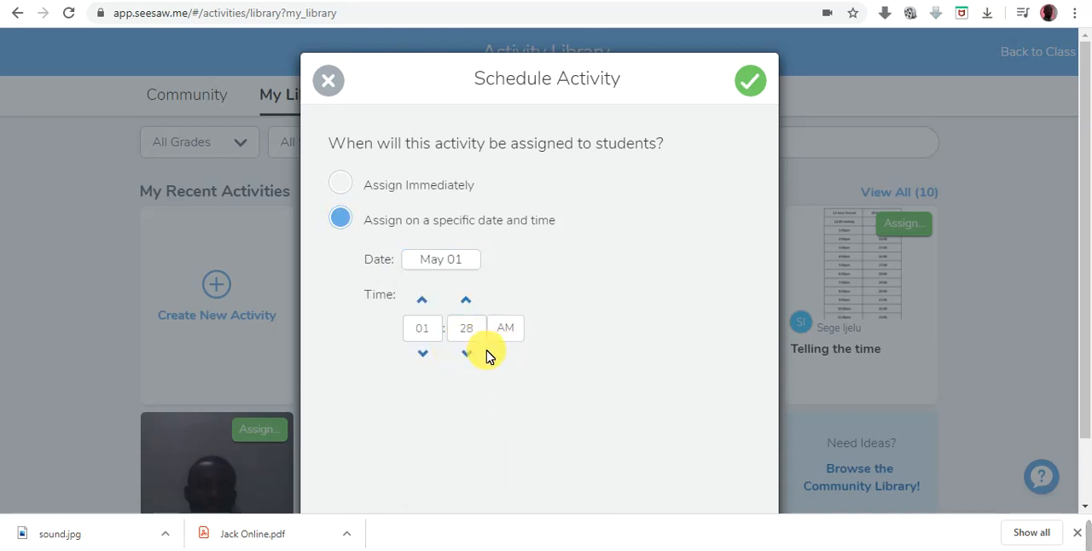
- Set the schedule to Assign Immediately, assign the Phonics activity to the one selected class and close the confirmation
{"action": "left_click", "coordinate": [349, 187]}
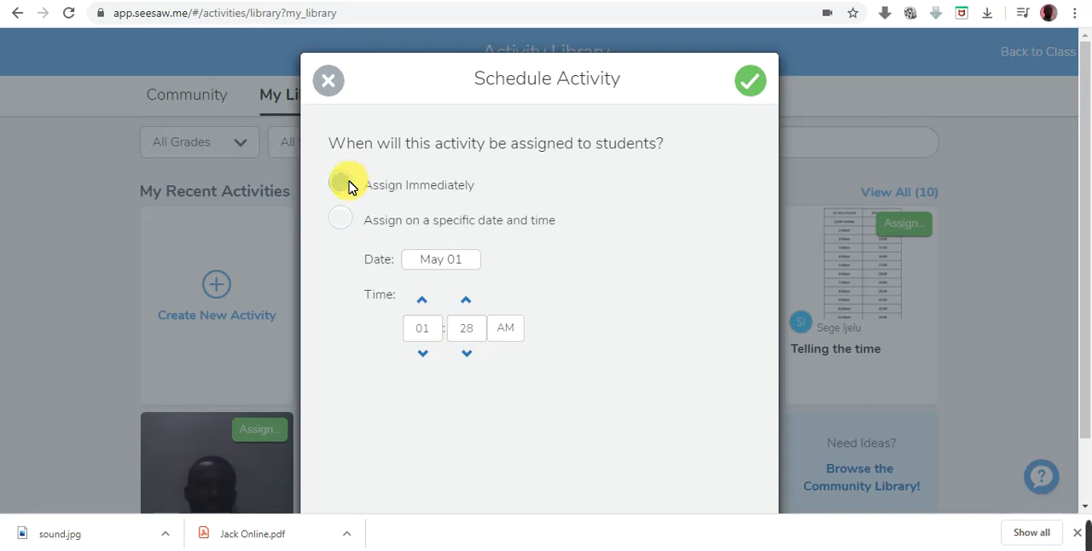
{"action": "left_click", "coordinate": [750, 89]}
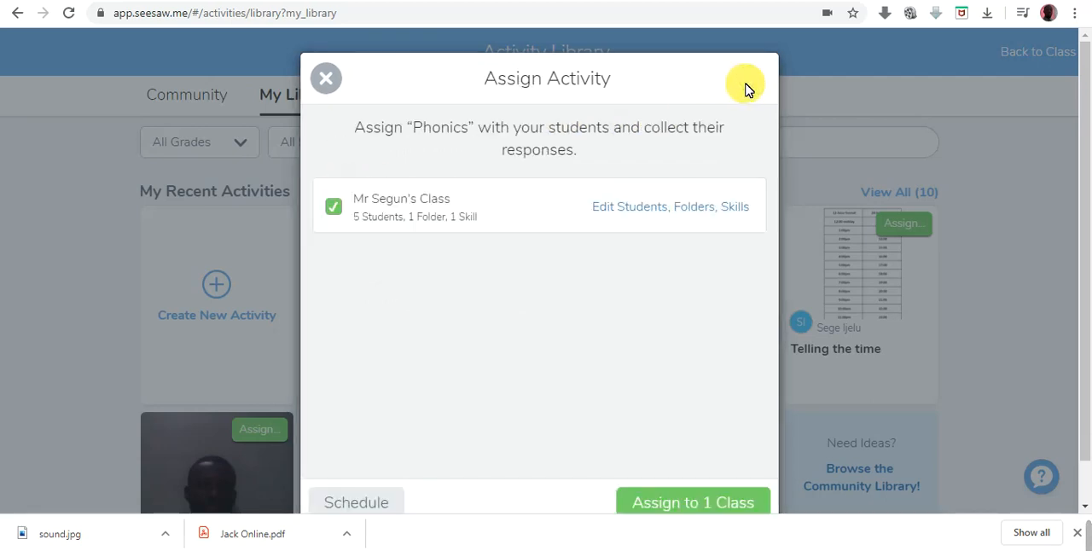
{"action": "left_click", "coordinate": [708, 502]}
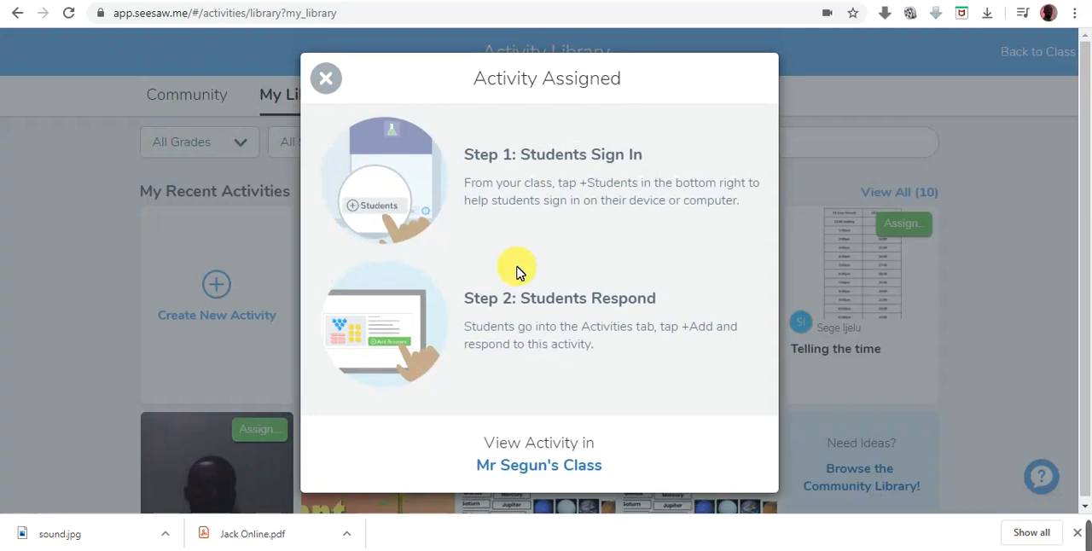
{"action": "left_click", "coordinate": [327, 80]}
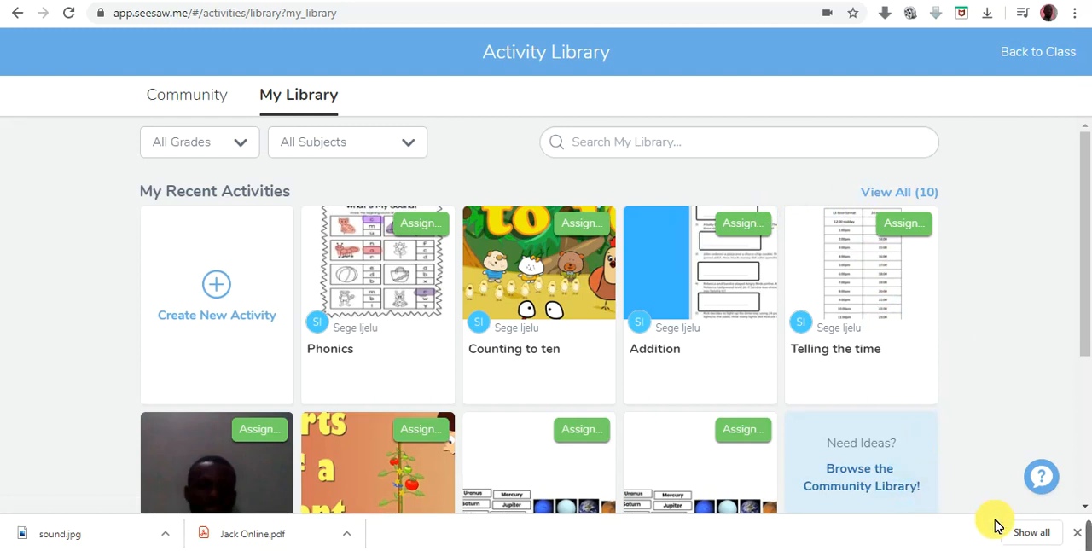
{"action": "mouse_move", "coordinate": [1076, 536]}
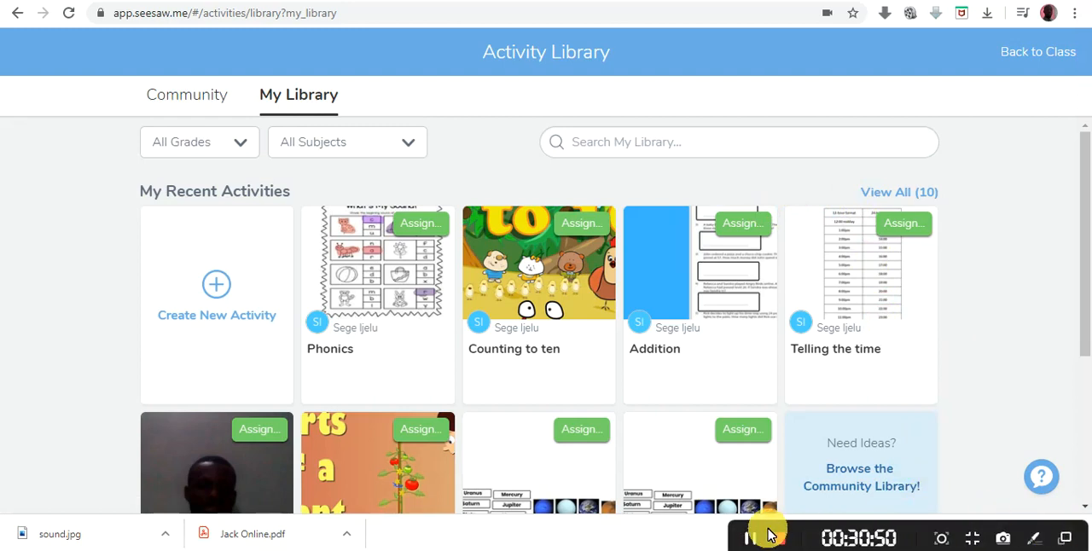